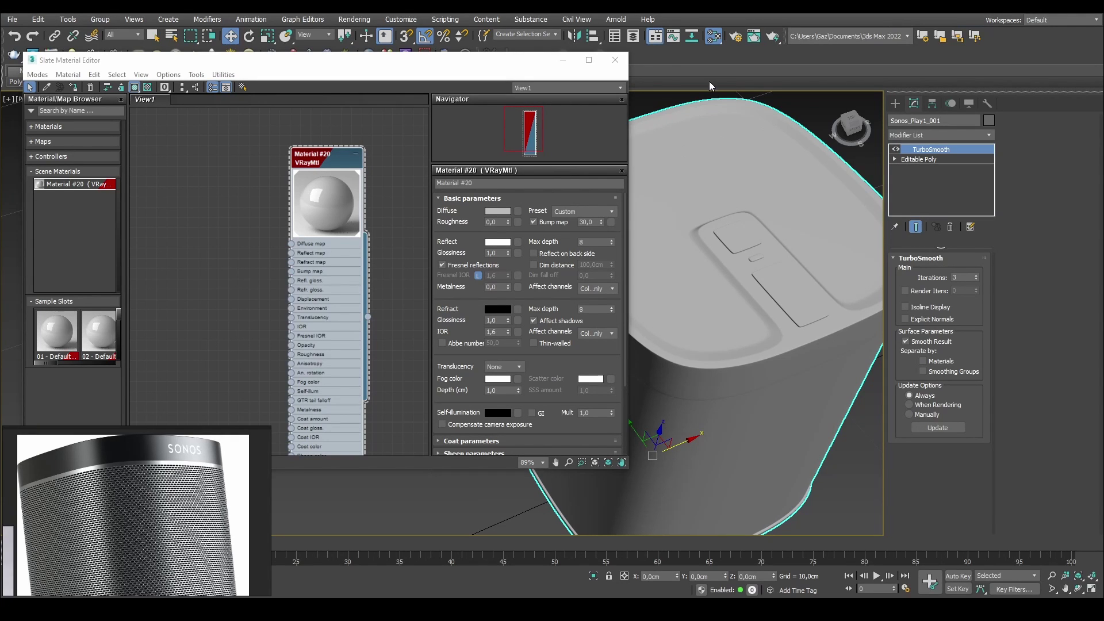
pyautogui.moveTo(481, 65); pyautogui.dragTo(515, 59)
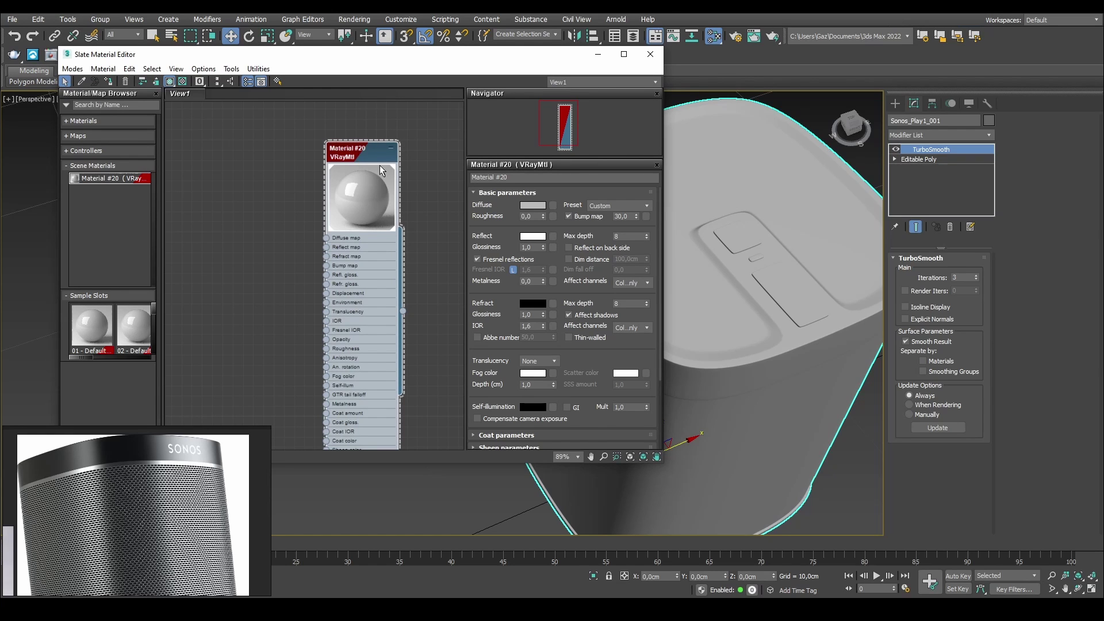
pyautogui.moveTo(379, 165); pyautogui.dragTo(307, 169, button='middle')
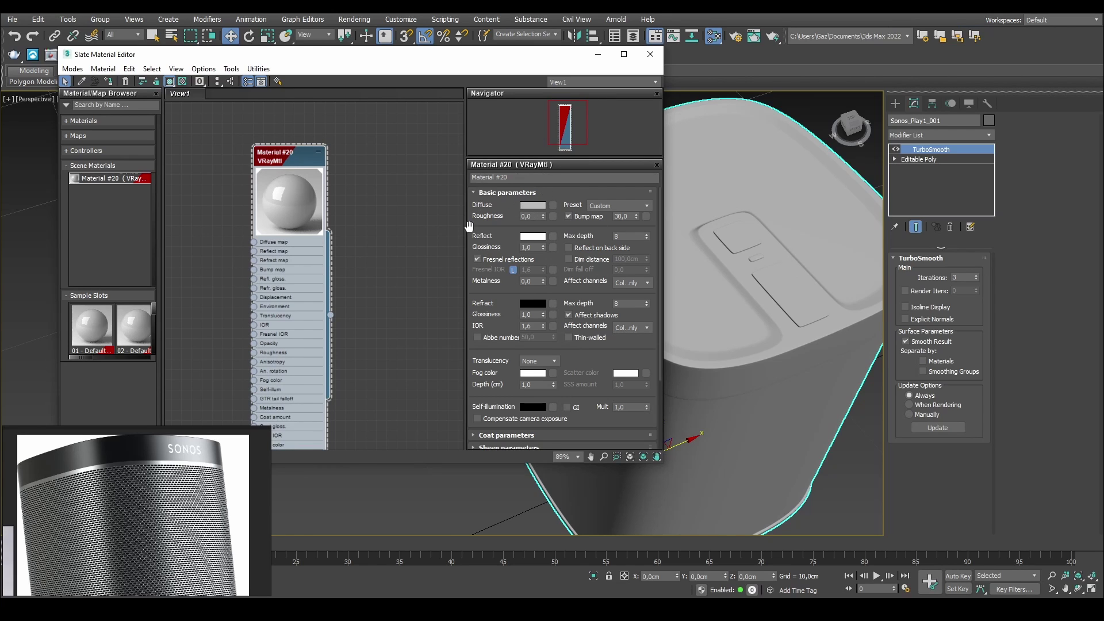
pyautogui.moveTo(460, 61); pyautogui.dragTo(400, 64)
pyautogui.moveTo(254, 198); pyautogui.dragTo(337, 173, button='middle')
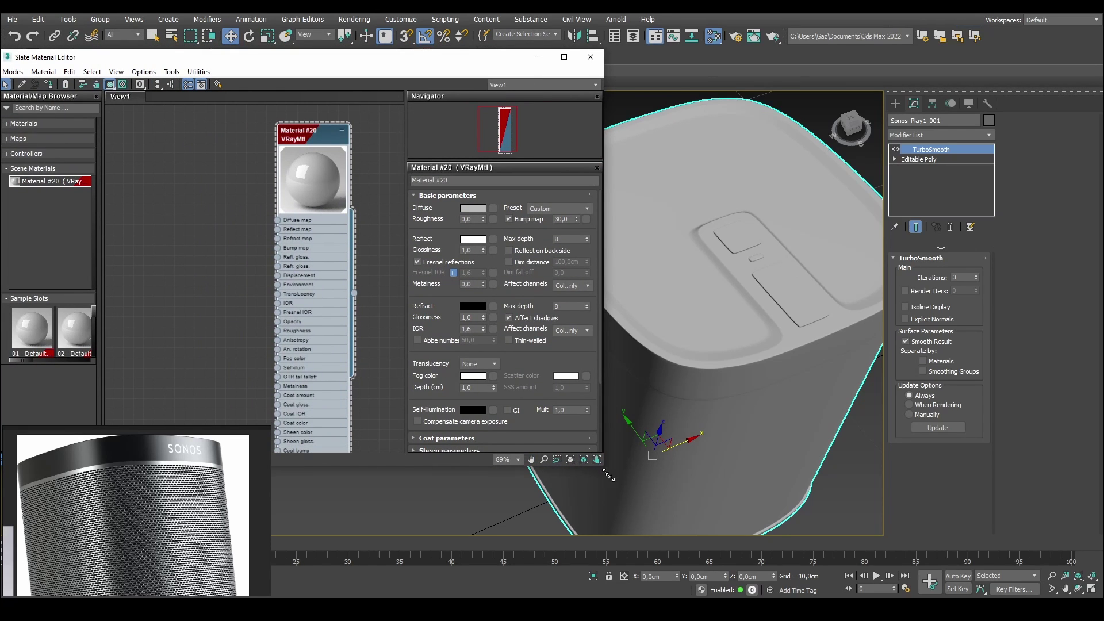
pyautogui.moveTo(616, 484); pyautogui.dragTo(639, 510)
pyautogui.moveTo(429, 65); pyautogui.dragTo(438, 29)
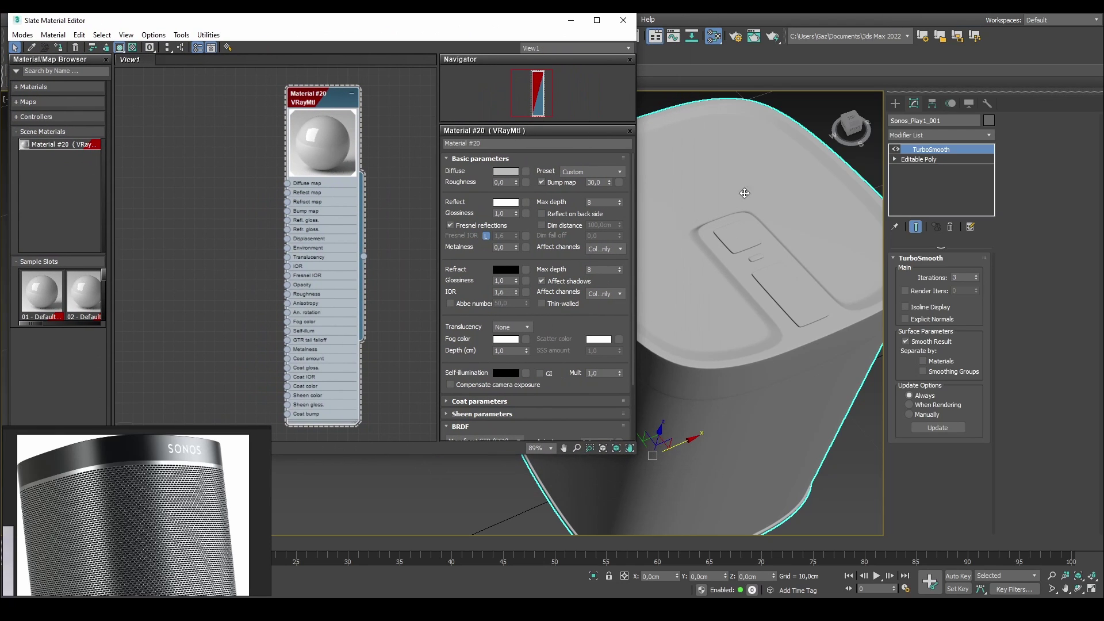
pyautogui.moveTo(269, 161); pyautogui.dragTo(215, 162, button='middle')
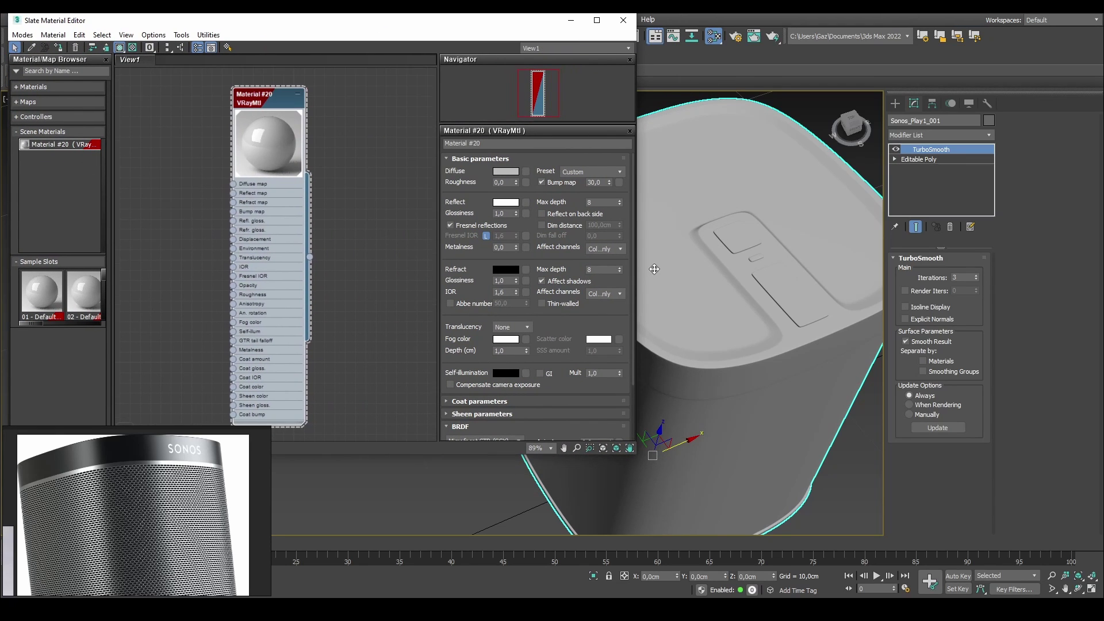
# Examine the main speaker reference photo, covering the logo band, trim ring, perforated grille and base
pyautogui.scroll(-3, 150, 509)
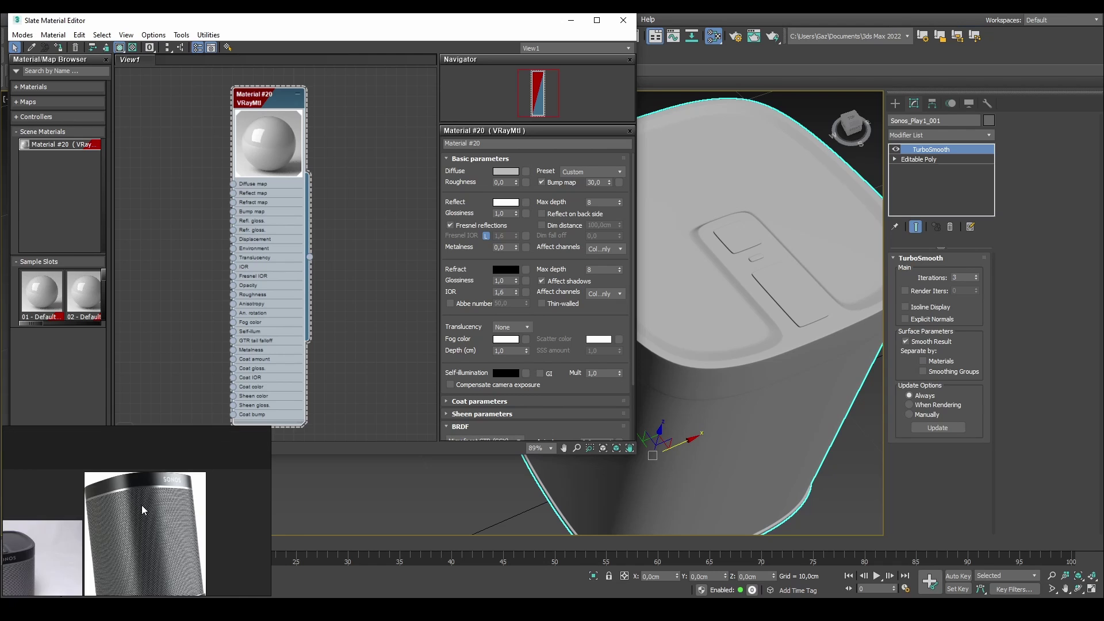
pyautogui.scroll(1, 151, 519)
pyautogui.moveTo(150, 520); pyautogui.dragTo(230, 465, button='middle')
pyautogui.scroll(2, 213, 491)
pyautogui.scroll(3, 212, 491)
pyautogui.scroll(3, 165, 483)
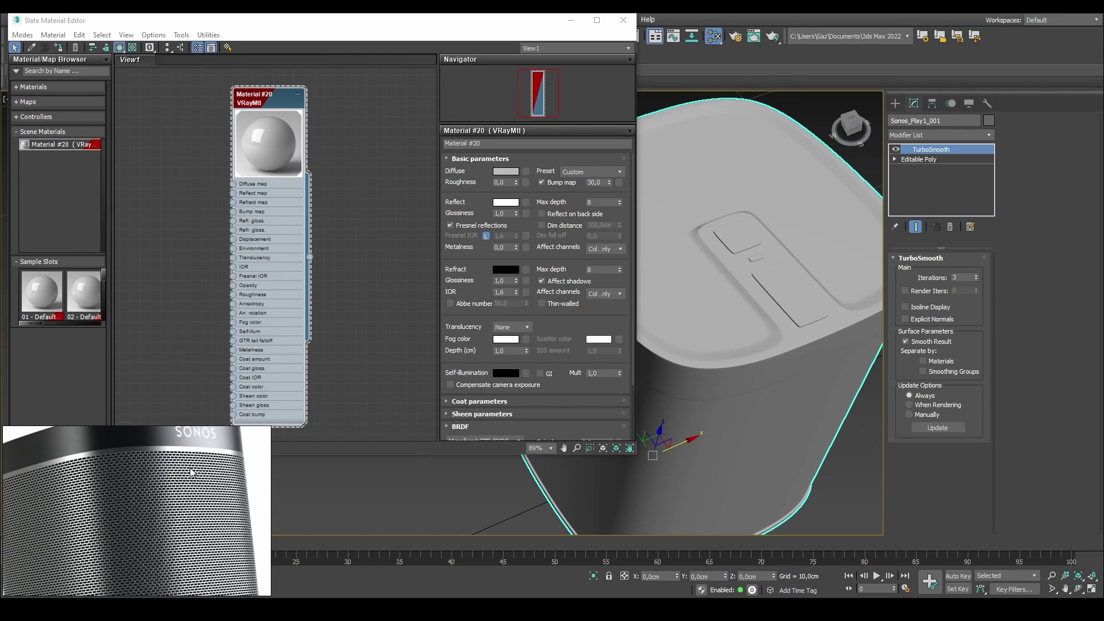
pyautogui.moveTo(180, 447); pyautogui.dragTo(176, 464, button='middle')
pyautogui.moveTo(280, 209); pyautogui.dragTo(335, 271, button='middle')
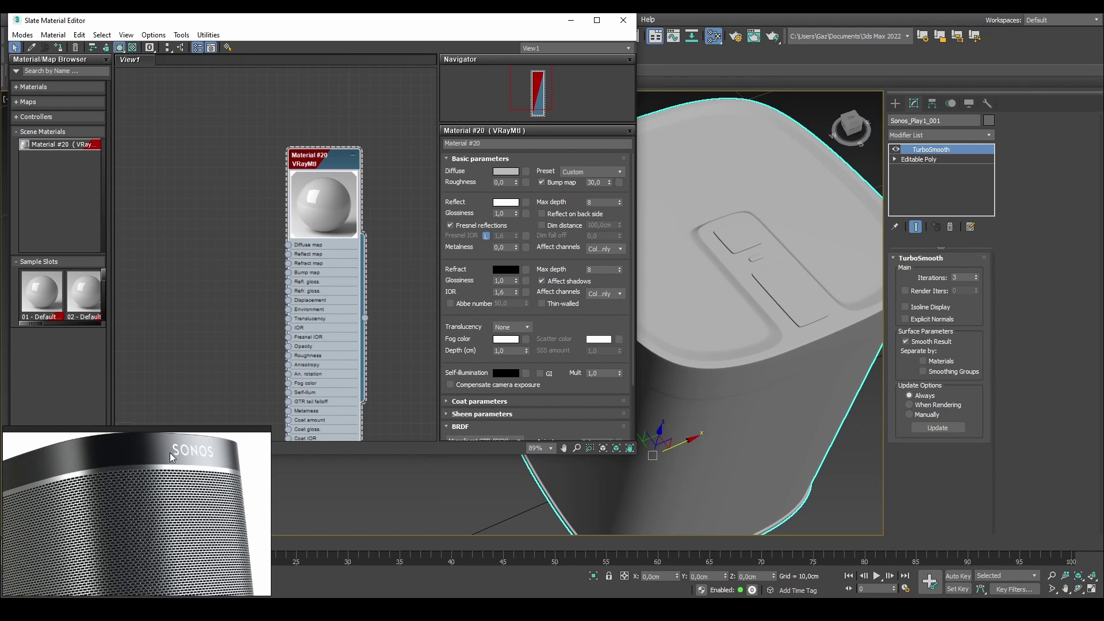
pyautogui.scroll(-5, 167, 460)
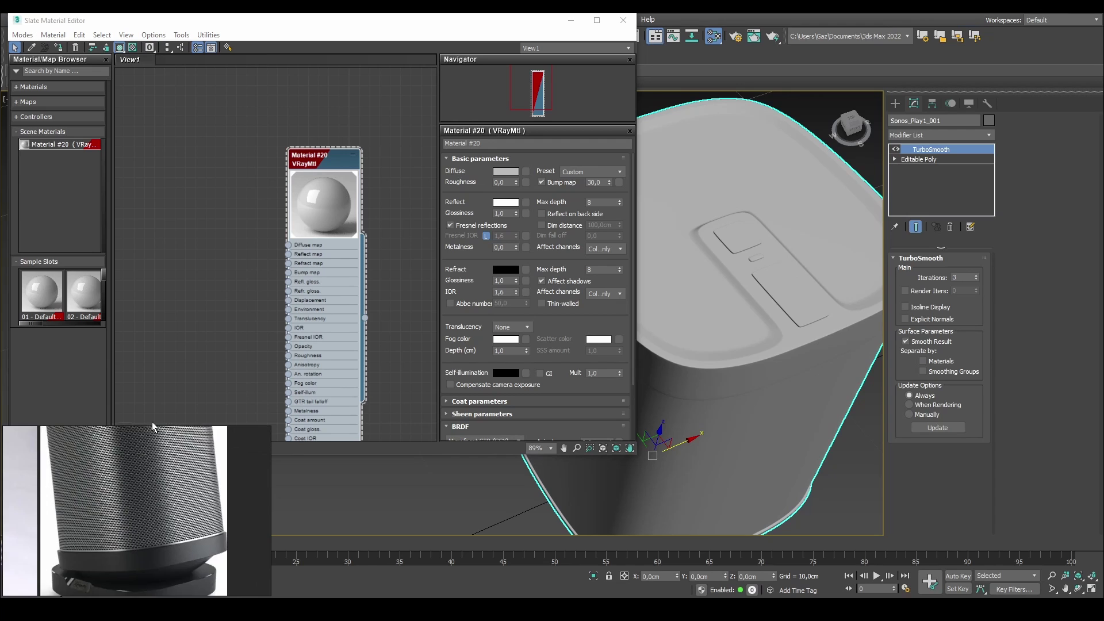
pyautogui.moveTo(163, 485); pyautogui.dragTo(170, 532, button='middle')
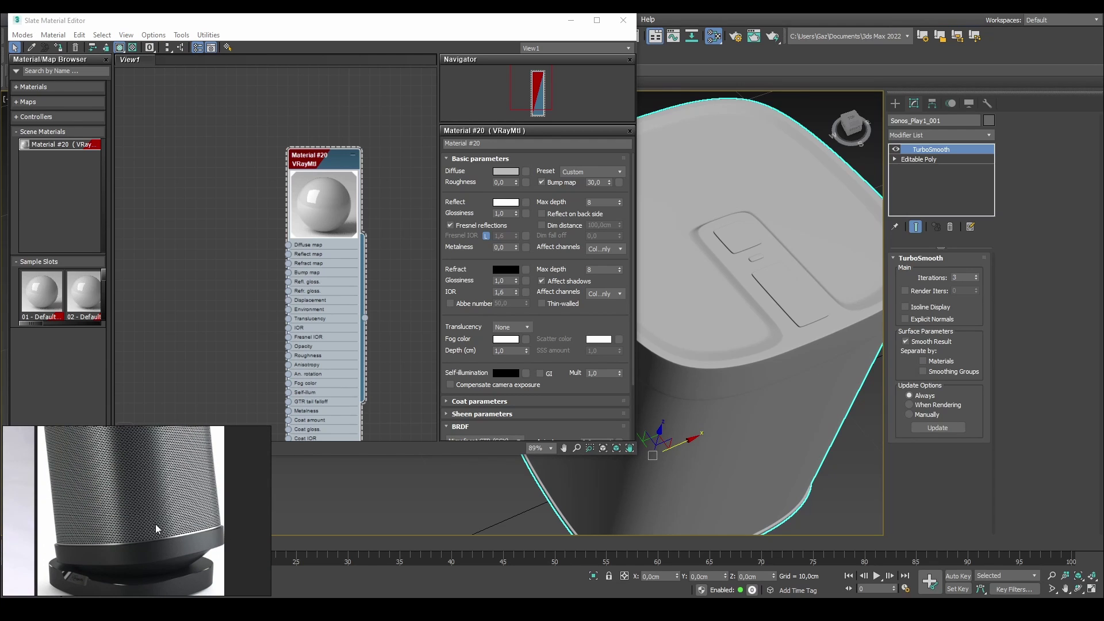
pyautogui.moveTo(156, 590); pyautogui.dragTo(143, 471, button='middle')
pyautogui.scroll(4, 142, 470)
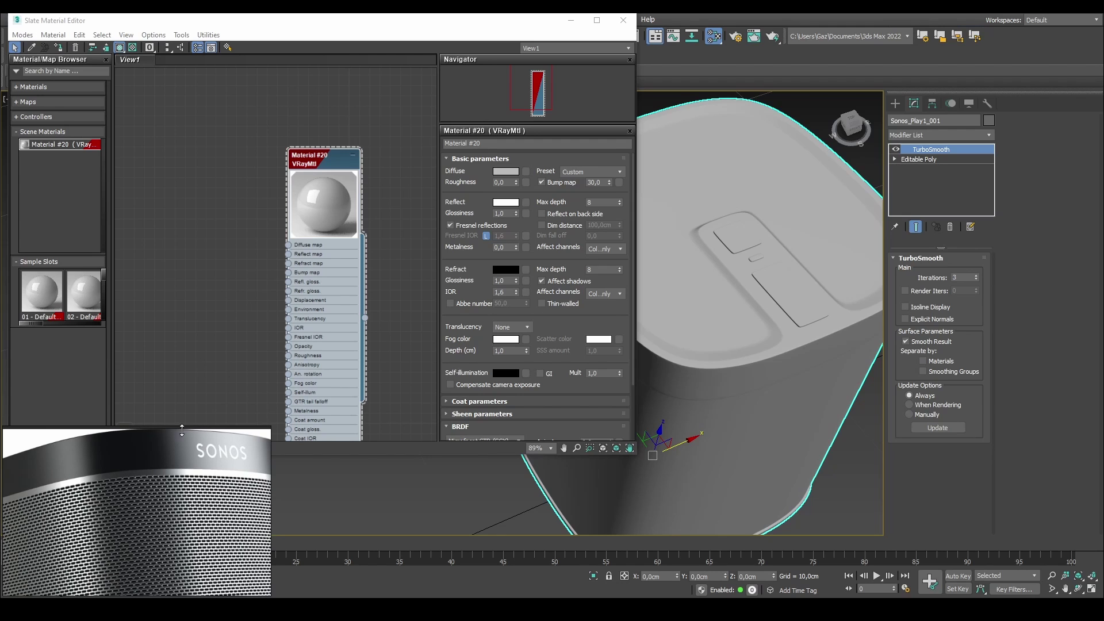
# Examine the other speaker reference photos, comparing the top shell, side band and grille finishes close up
pyautogui.moveTo(291, 140); pyautogui.dragTo(240, 129, button='middle')
pyautogui.scroll(1, 167, 471)
pyautogui.scroll(-4, 162, 483)
pyautogui.moveTo(80, 519); pyautogui.dragTo(144, 444, button='middle')
pyautogui.scroll(3, 101, 498)
pyautogui.scroll(-2, 106, 482)
pyautogui.scroll(-2, 108, 485)
pyautogui.moveTo(108, 485); pyautogui.dragTo(53, 470, button='middle')
pyautogui.scroll(2, 106, 496)
pyautogui.scroll(3, 92, 470)
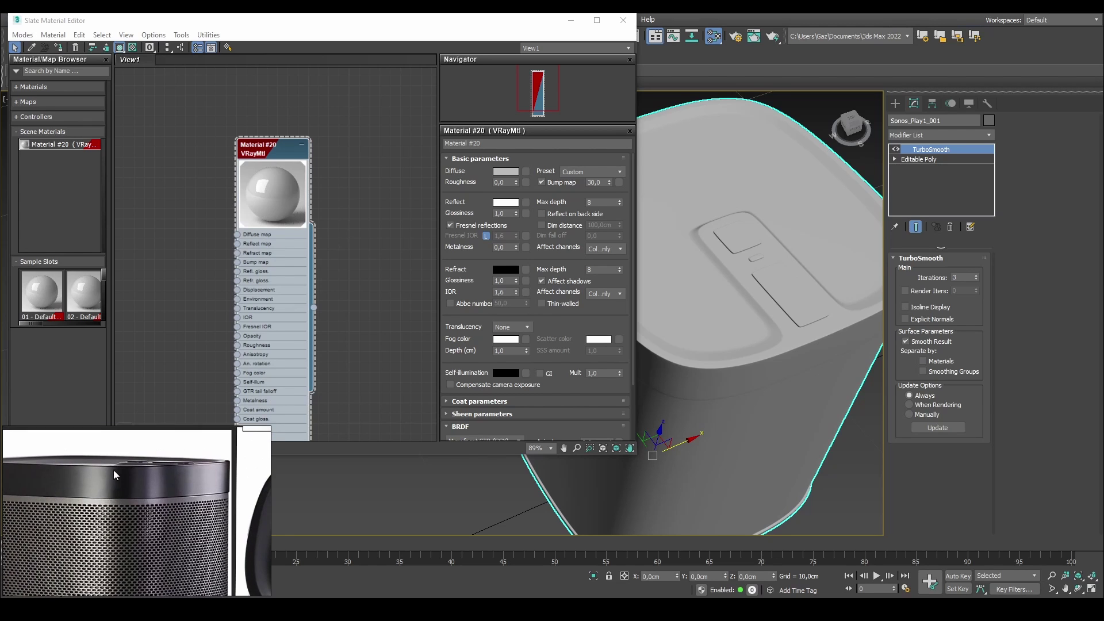
pyautogui.moveTo(263, 469); pyautogui.dragTo(67, 463, button='middle')
pyautogui.scroll(-3, 173, 494)
pyautogui.scroll(4, 103, 481)
pyautogui.scroll(-2, 167, 495)
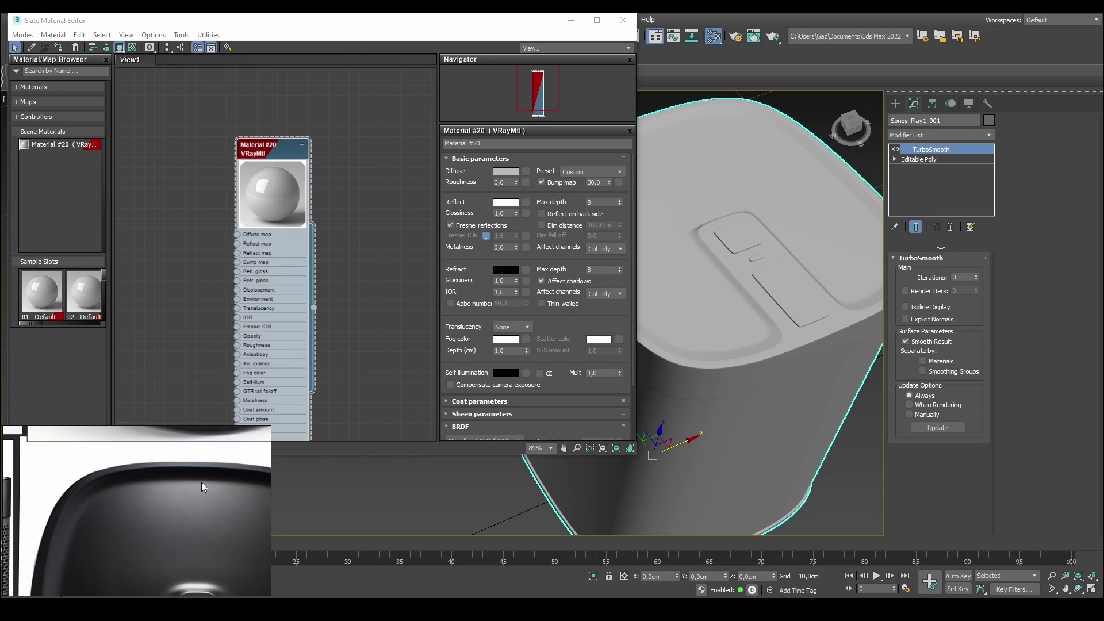
pyautogui.moveTo(263, 574); pyautogui.dragTo(84, 447, button='middle')
pyautogui.moveTo(180, 468); pyautogui.dragTo(148, 509, button='middle')
pyautogui.scroll(-3, 181, 471)
pyautogui.scroll(3, 119, 515)
pyautogui.scroll(-3, 239, 554)
pyautogui.moveTo(40, 458); pyautogui.dragTo(24, 533, button='middle')
pyautogui.moveTo(192, 494); pyautogui.dragTo(119, 491, button='middle')
pyautogui.scroll(3, 117, 486)
pyautogui.scroll(-3, 116, 483)
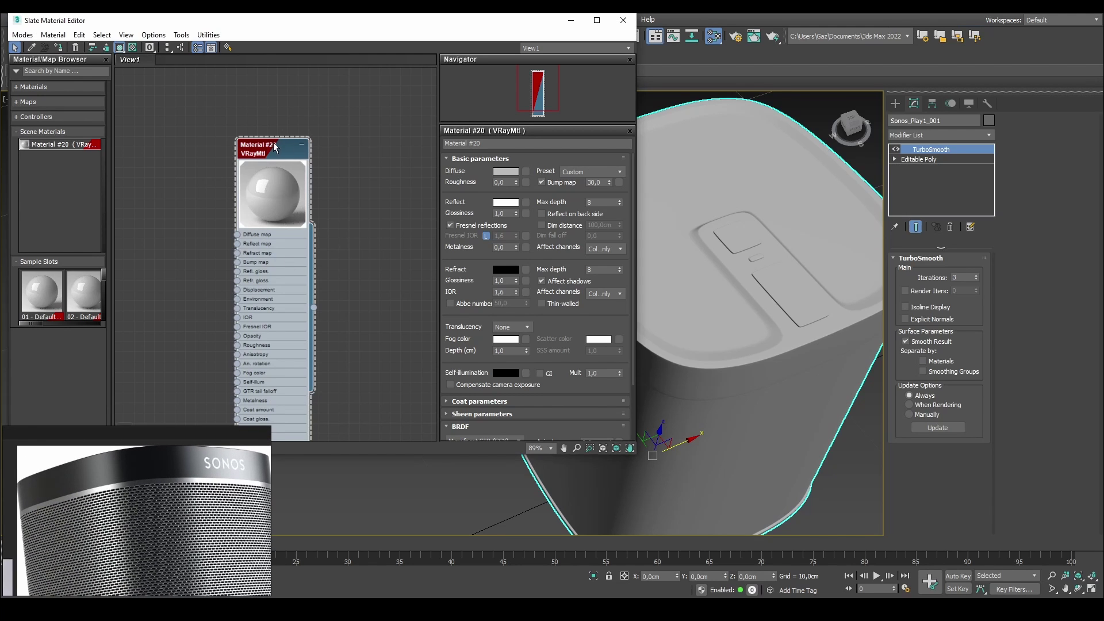
# Close the Slate Material Editor to free the viewport
pyautogui.moveTo(413, 23); pyautogui.dragTo(281, 91)
pyautogui.moveTo(354, 91); pyautogui.dragTo(500, 48)
pyautogui.moveTo(417, 125); pyautogui.dragTo(269, 231)
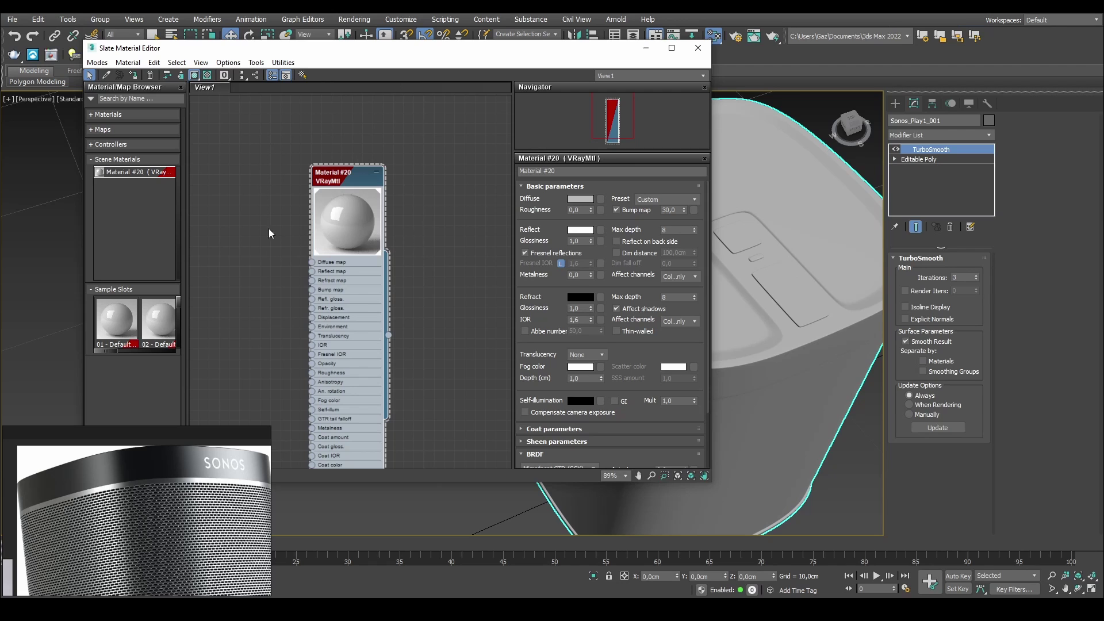
pyautogui.click(699, 49)
# Draw a plane-type VRayLight about 61 × 65 cm over the speaker in the top view
pyautogui.scroll(-4, 419, 173)
pyautogui.moveTo(507, 180); pyautogui.dragTo(502, 183, button='middle')
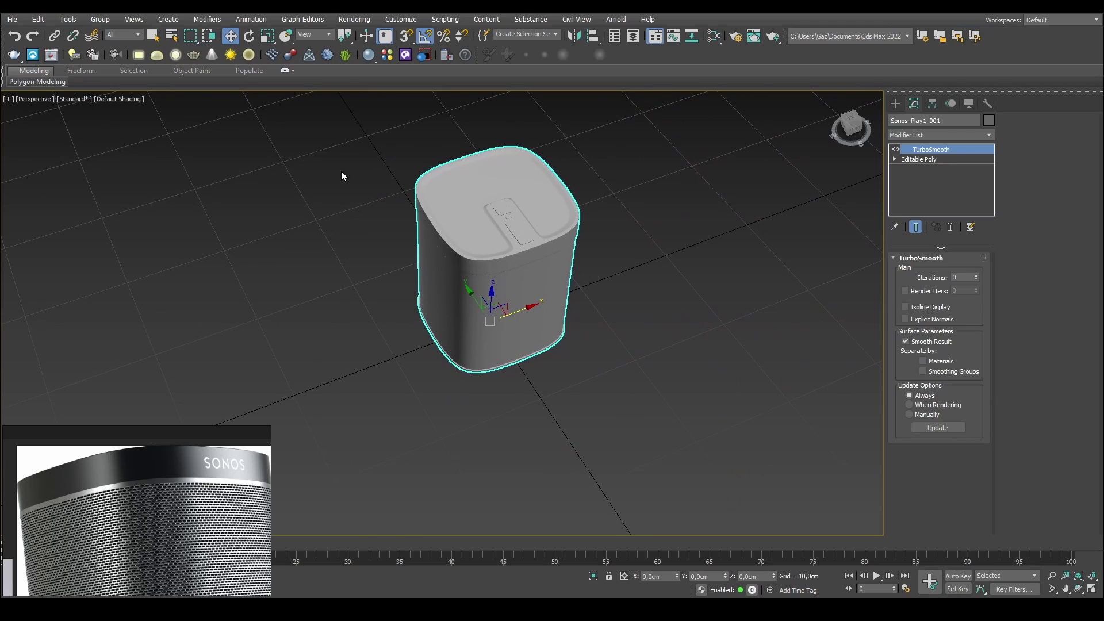
pyautogui.click(138, 55)
pyautogui.moveTo(520, 245); pyautogui.dragTo(515, 276, button='middle')
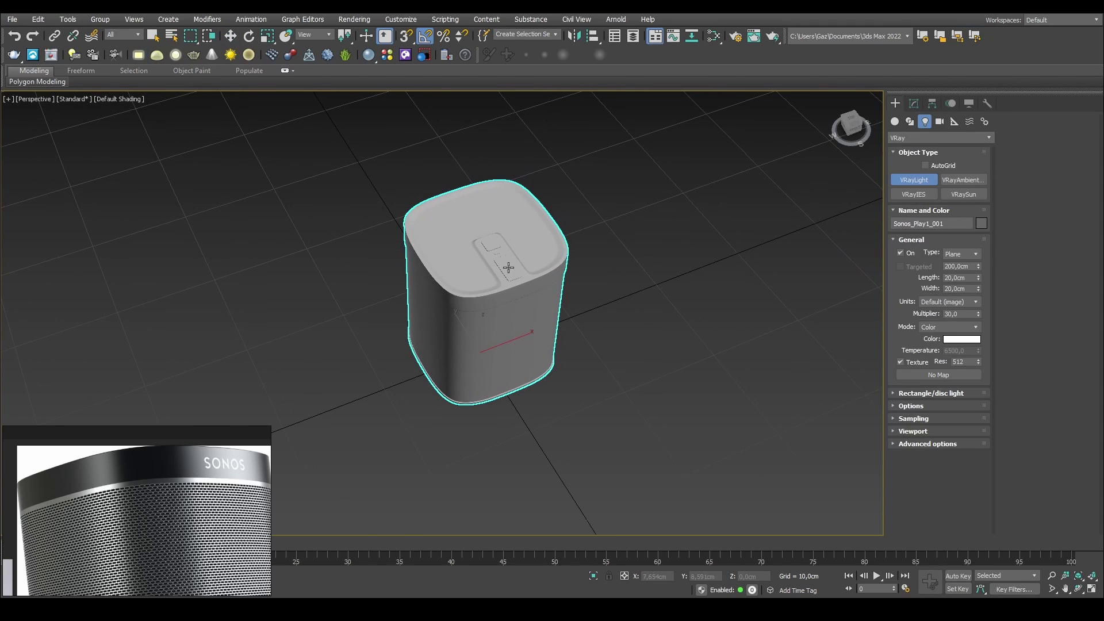
pyautogui.press('t')
pyautogui.moveTo(388, 213); pyautogui.dragTo(768, 619)
pyautogui.press('w')
pyautogui.moveTo(643, 426); pyautogui.dragTo(557, 311, button='middle')
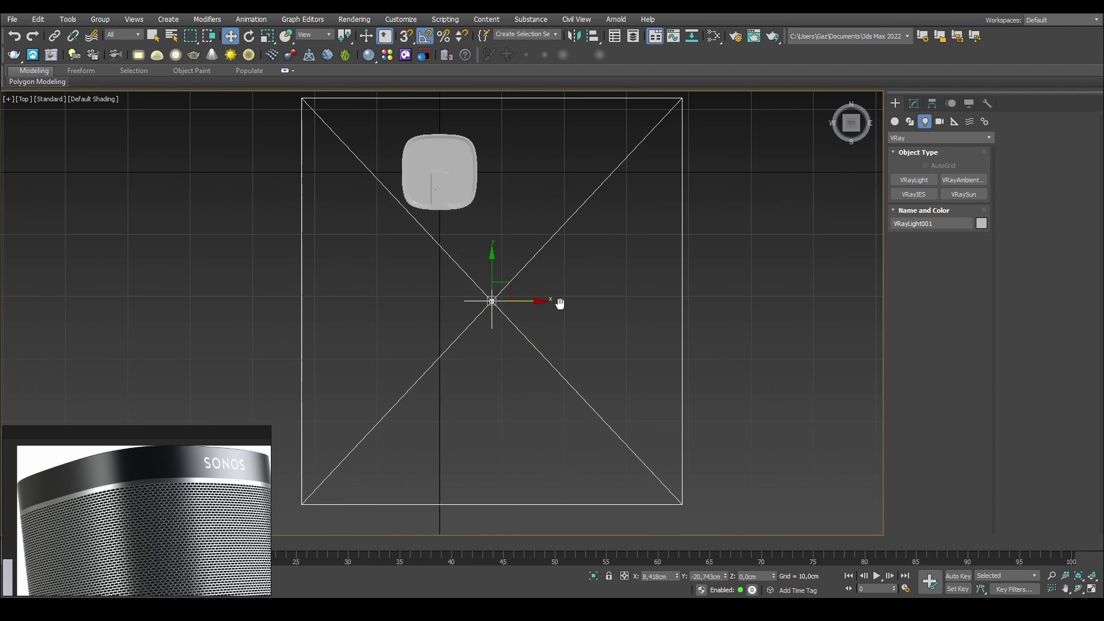
# Raise the light above the speaker to a height of about 54.5 cm in the front view
pyautogui.scroll(-5, 556, 316)
pyautogui.moveTo(584, 261); pyautogui.dragTo(554, 305, button='middle')
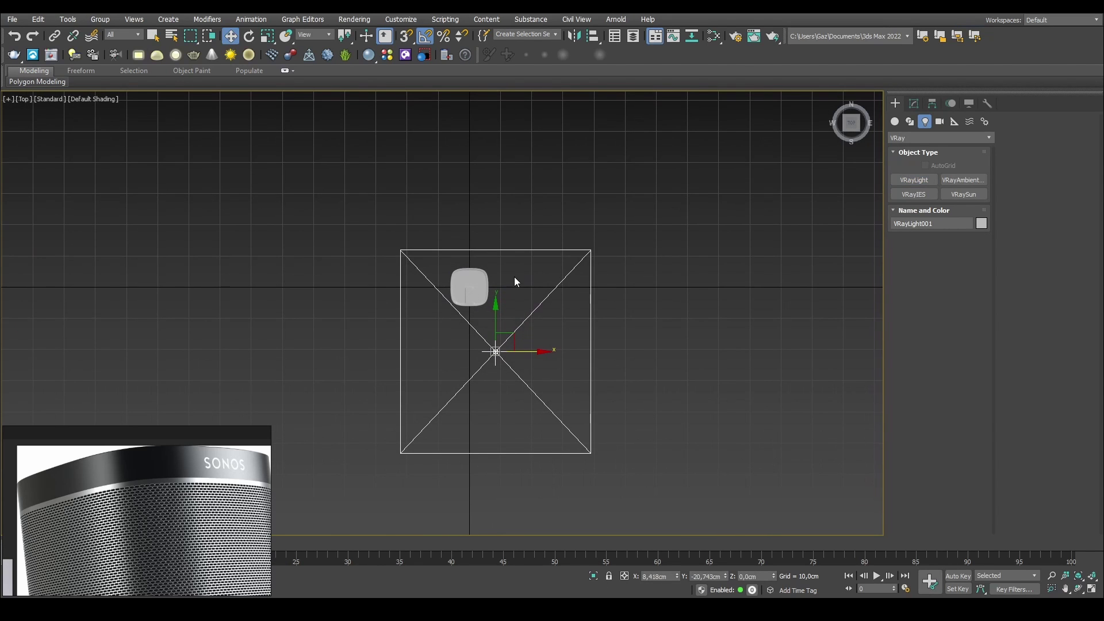
pyautogui.press('f')
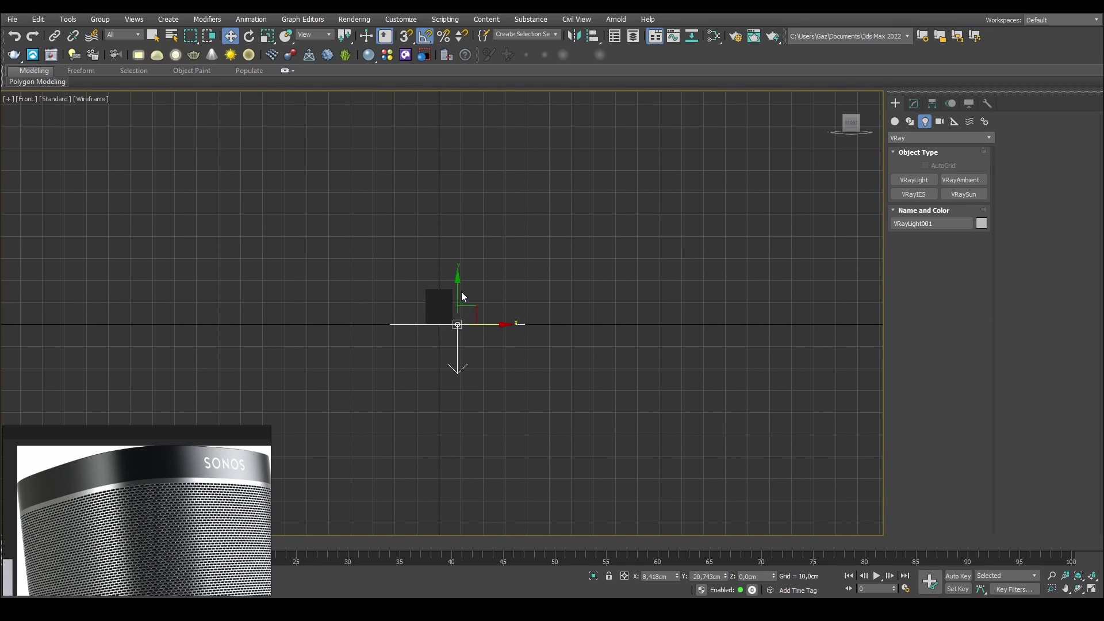
pyautogui.moveTo(454, 288); pyautogui.dragTo(441, 167)
# Rotate the light toward the speaker in the top view and move it to about X 16.2 cm, Y -26.4 cm
pyautogui.press('t')
pyautogui.press('e')
pyautogui.moveTo(457, 342); pyautogui.dragTo(483, 323)
pyautogui.press('w')
pyautogui.click(471, 355)
pyautogui.moveTo(457, 368); pyautogui.dragTo(500, 372)
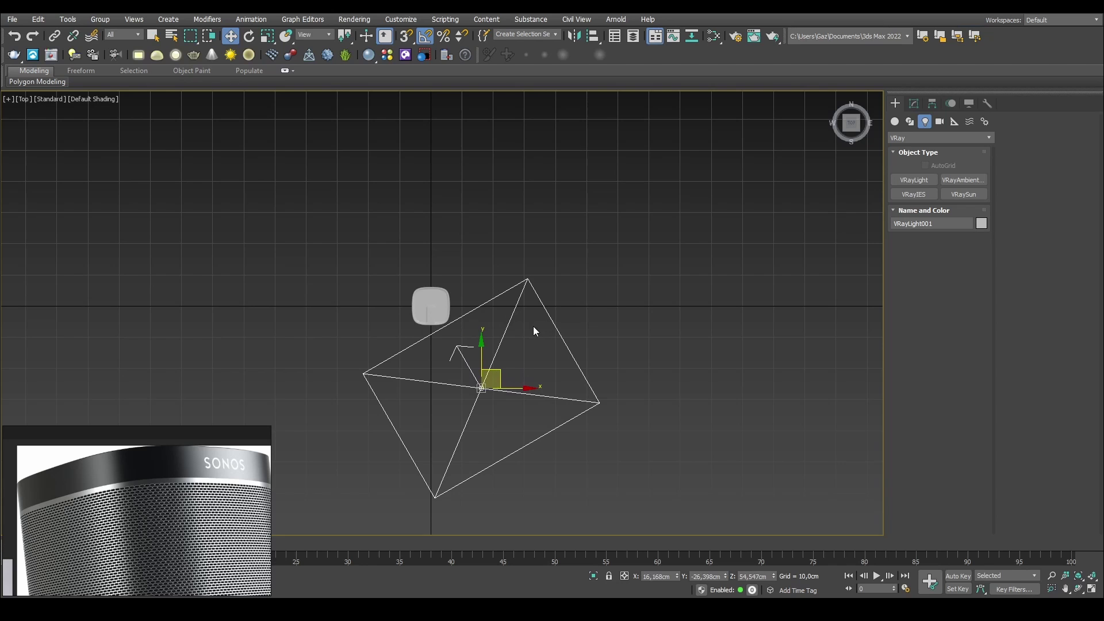
# Reposition the light in the perspective view to about Y -28.8 cm and Z 48.5 cm
pyautogui.press('p')
pyautogui.moveTo(564, 319); pyautogui.dragTo(530, 250, button='middle')
pyautogui.scroll(-4, 517, 292)
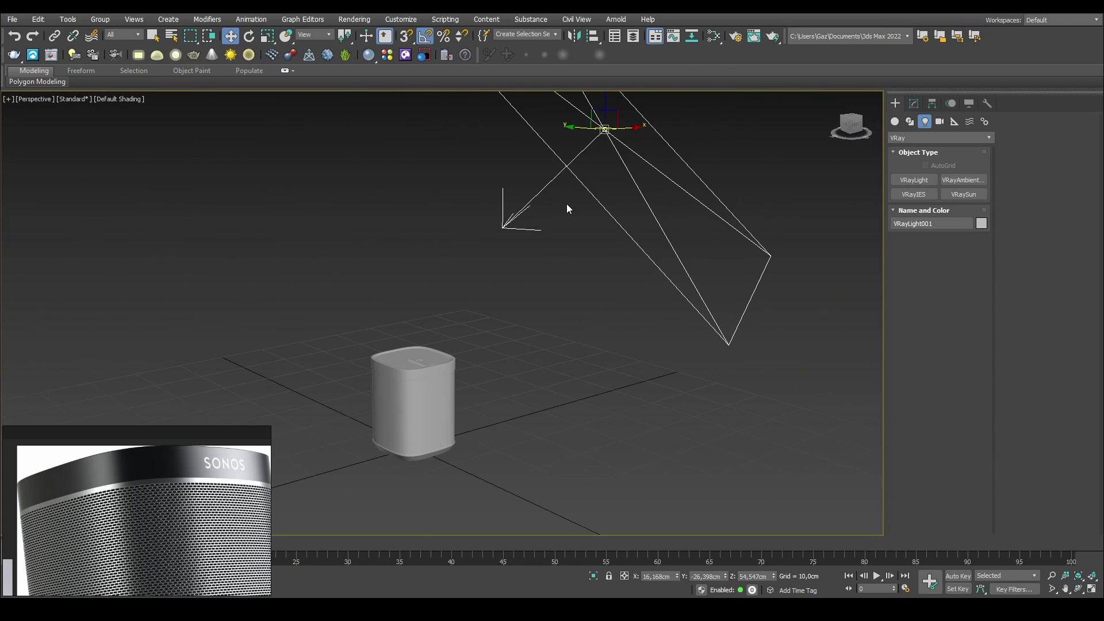
pyautogui.keyDown('alt'); pyautogui.moveTo(570, 207); pyautogui.dragTo(598, 153, button='middle'); pyautogui.keyUp('alt')
pyautogui.moveTo(594, 138); pyautogui.dragTo(565, 191)
pyautogui.click(718, 173)
# Draw a floor plane about 130 × 140 cm under the speaker and centre it at X 0, Y 0
pyautogui.click(915, 104)
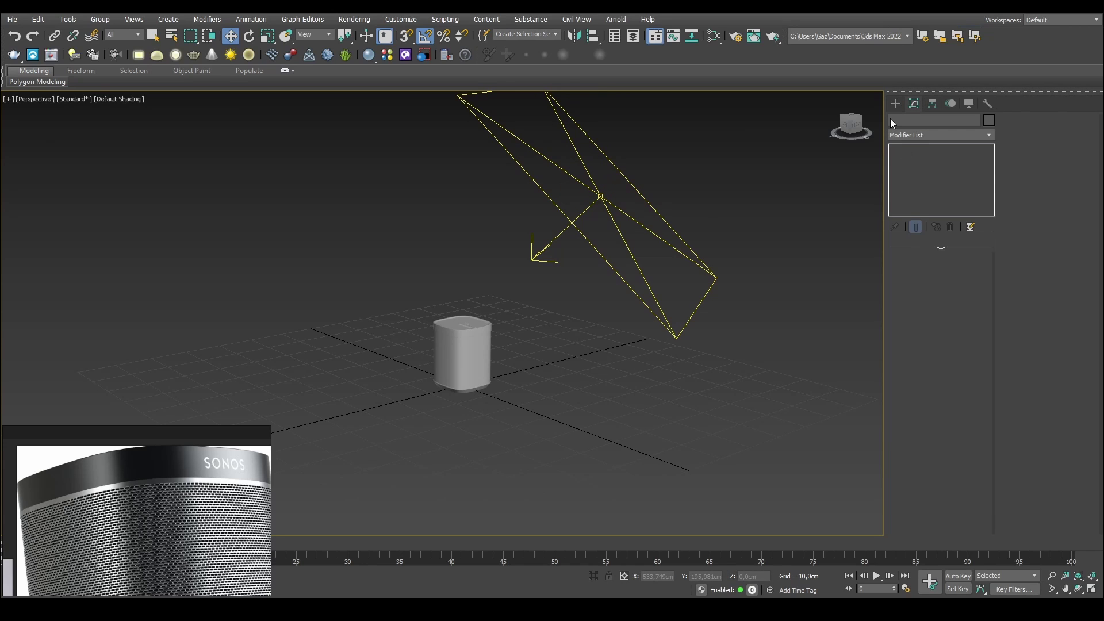
pyautogui.click(894, 104)
pyautogui.click(895, 121)
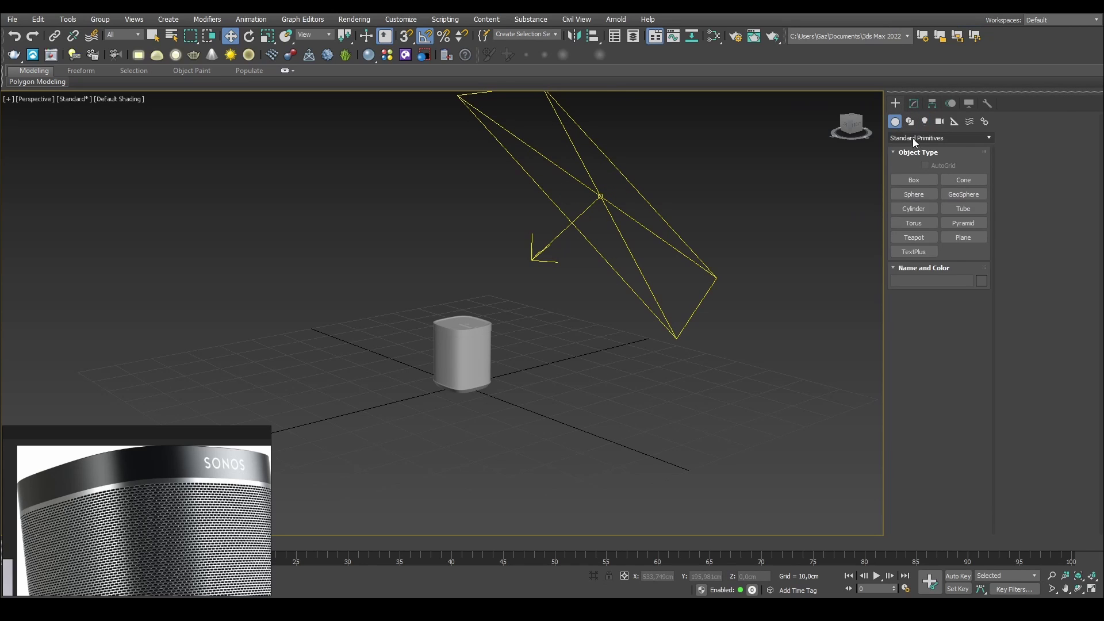
pyautogui.click(962, 237)
pyautogui.keyDown('alt'); pyautogui.moveTo(521, 284); pyautogui.dragTo(512, 226, button='middle'); pyautogui.keyUp('alt')
pyautogui.moveTo(590, 199); pyautogui.dragTo(520, 572)
pyautogui.press('w')
pyautogui.rightClick(726, 576)
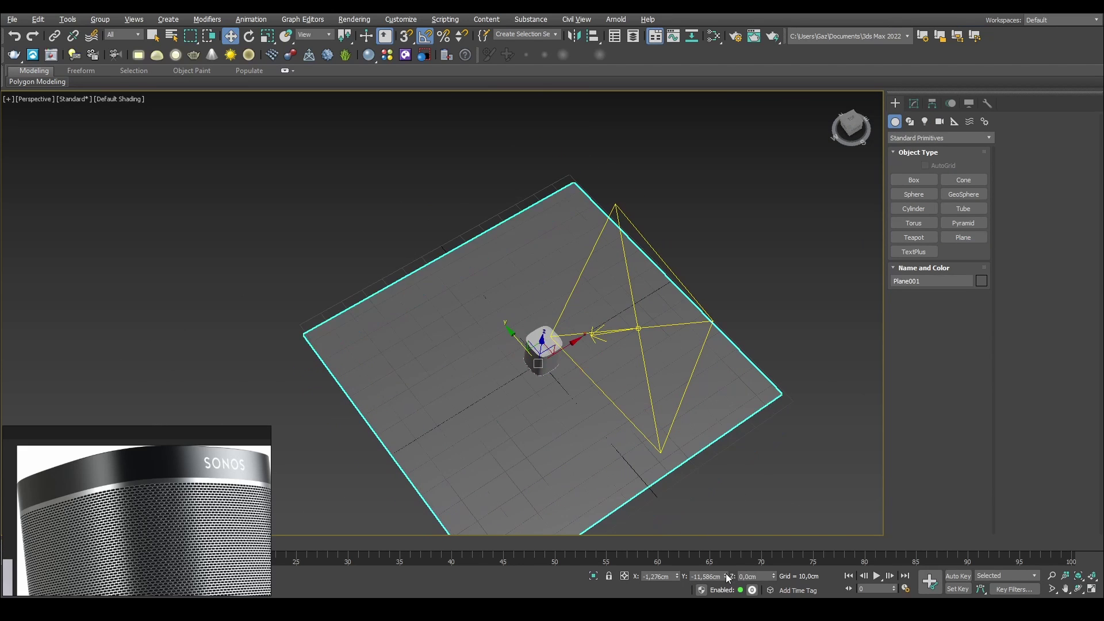
pyautogui.rightClick(677, 576)
# Enlarge the floor plane to about 195 cm long and 216 cm wide
pyautogui.click(913, 103)
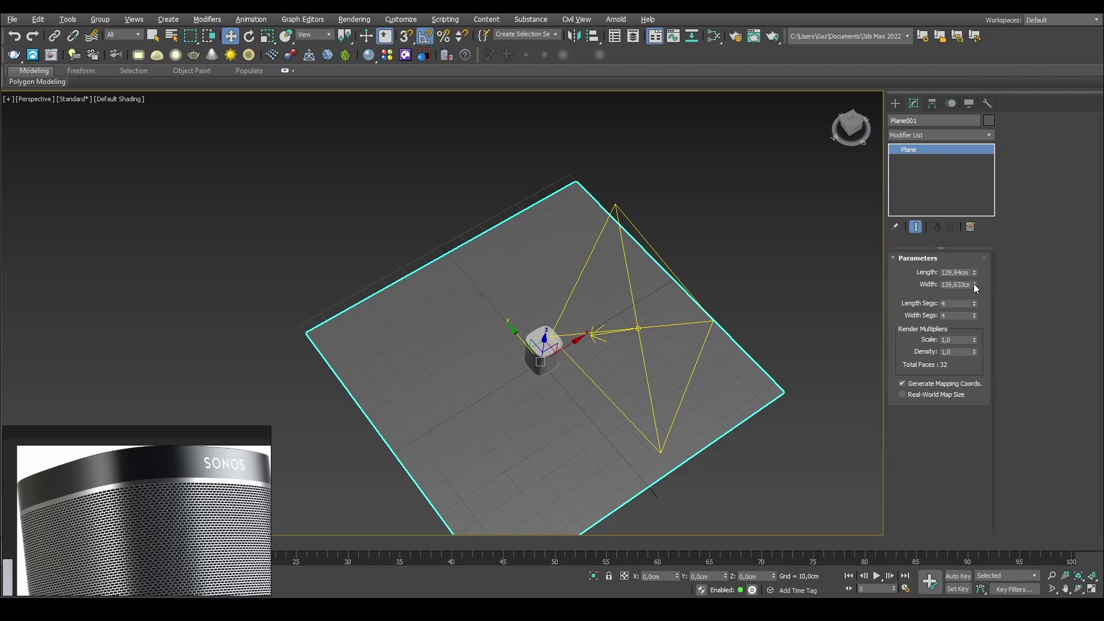
pyautogui.moveTo(974, 284); pyautogui.dragTo(964, 241)
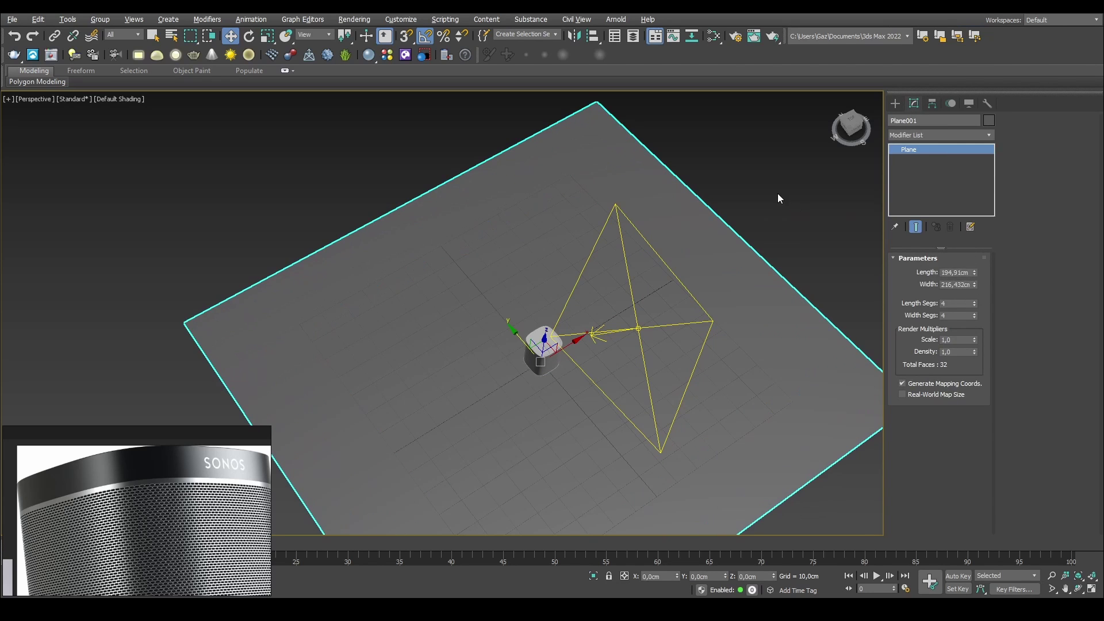
pyautogui.click(776, 191)
pyautogui.click(534, 346)
pyautogui.click(797, 226)
pyautogui.click(545, 348)
pyautogui.press('z')
pyautogui.keyDown('alt'); pyautogui.moveTo(608, 351); pyautogui.dragTo(597, 293, button='middle'); pyautogui.keyUp('alt')
pyautogui.scroll(-8, 599, 292)
pyautogui.moveTo(665, 241); pyautogui.dragTo(649, 252, button='middle')
# Set the VRayLight's multiplier to 4 and make the light invisible
pyautogui.click(676, 199)
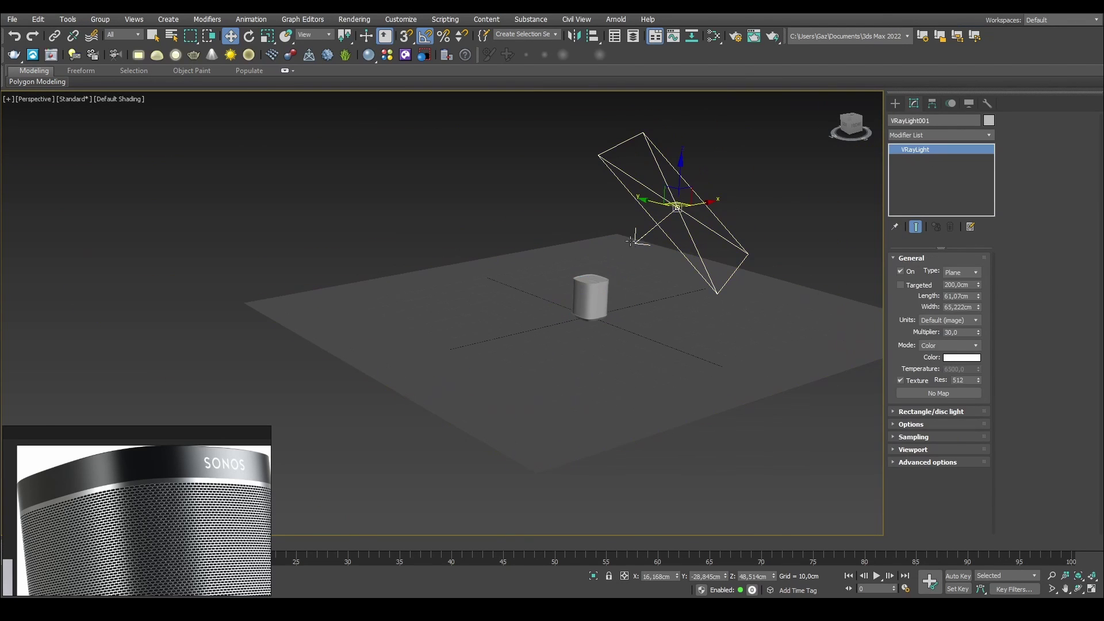
pyautogui.scroll(5, 696, 243)
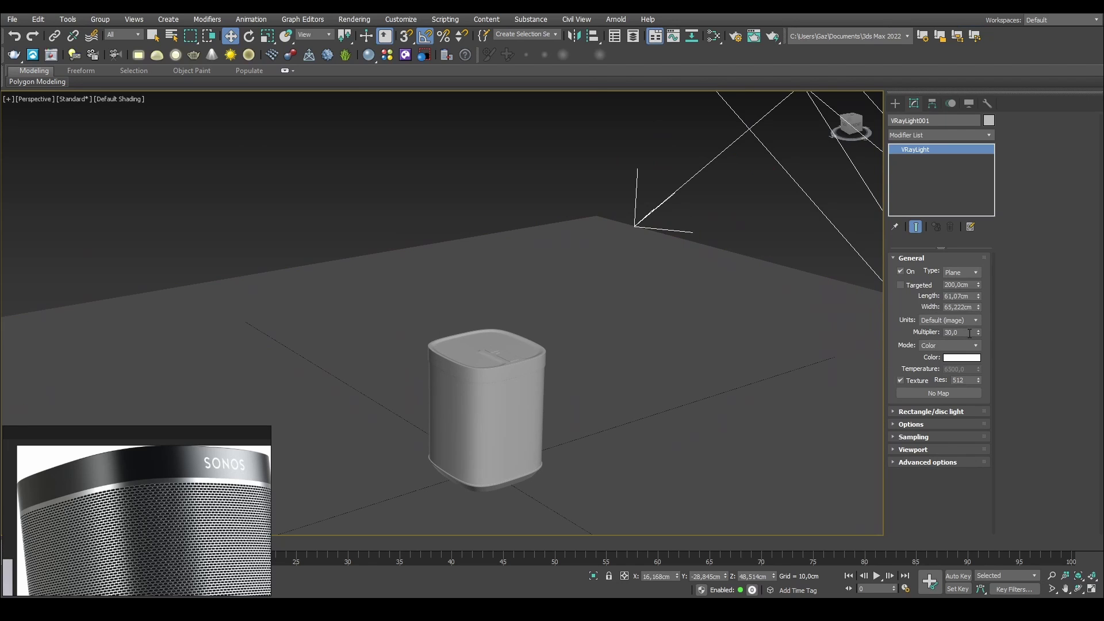
pyautogui.click(967, 336)
pyautogui.scroll(-6, 632, 258)
pyautogui.keyDown('alt'); pyautogui.moveTo(683, 256); pyautogui.dragTo(685, 266, button='middle'); pyautogui.keyUp('alt')
pyautogui.doubleClick(961, 332)
pyautogui.write('3')
pyautogui.press('Return')
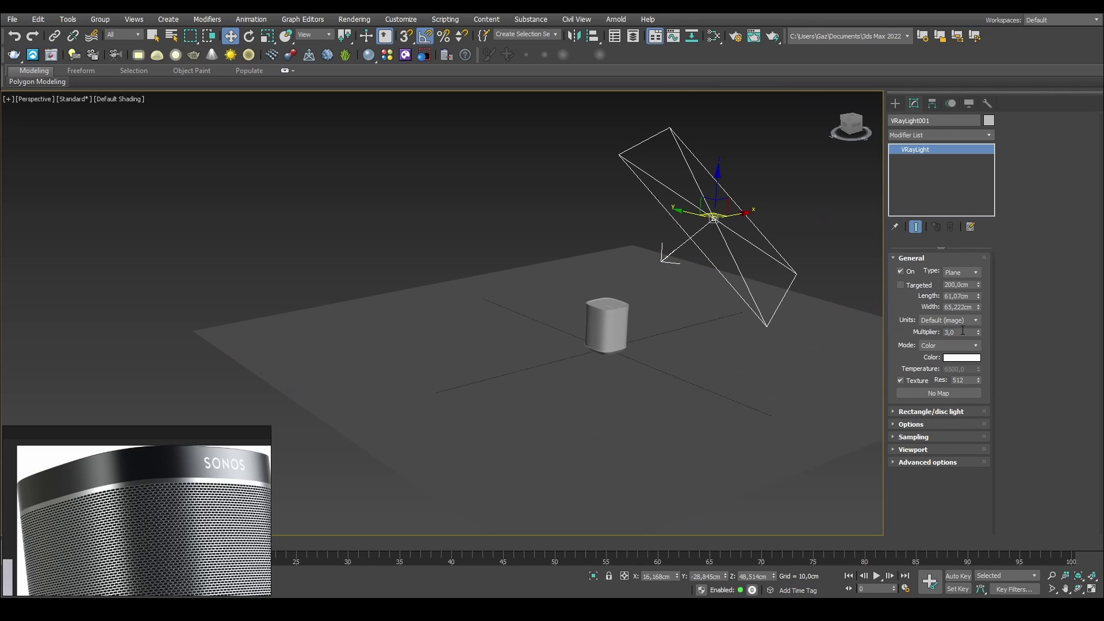
pyautogui.doubleClick(960, 332)
pyautogui.write('4')
pyautogui.click(920, 427)
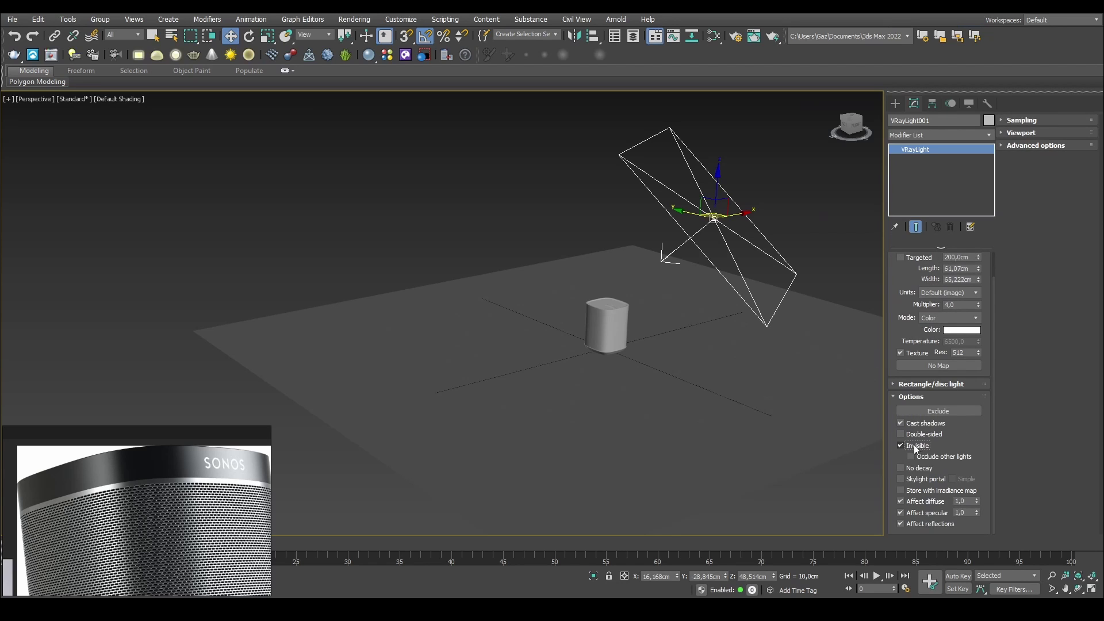
# Examine the speaker, floor and light placement from several angles and distances
pyautogui.moveTo(811, 221); pyautogui.dragTo(747, 256, button='middle')
pyautogui.scroll(1, 901, 265)
pyautogui.scroll(5, 595, 299)
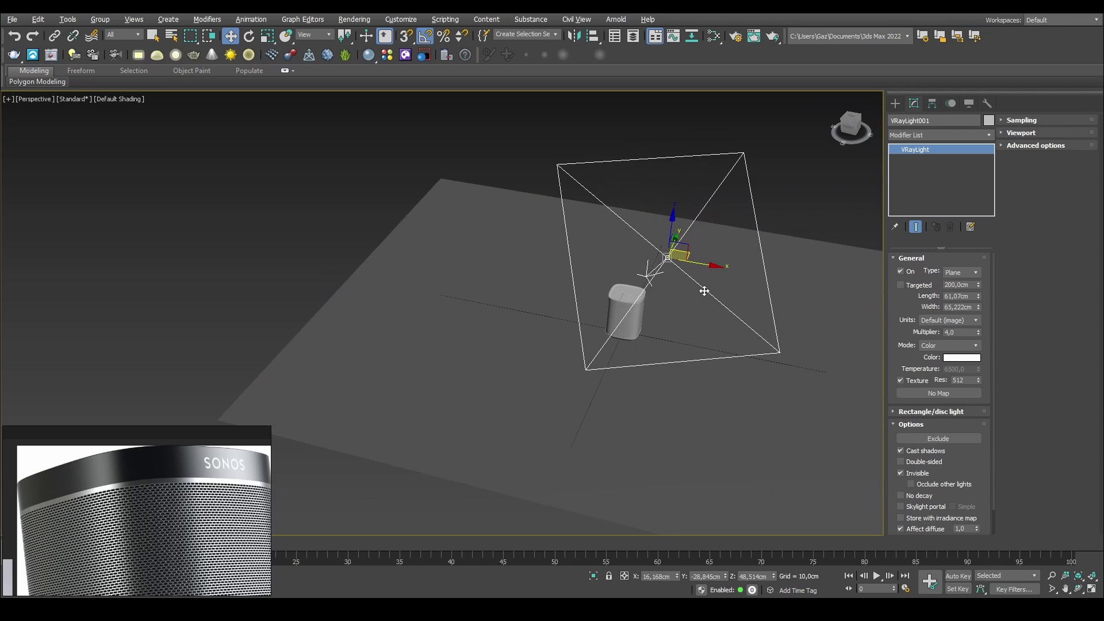
pyautogui.moveTo(594, 299); pyautogui.dragTo(611, 304, button='middle')
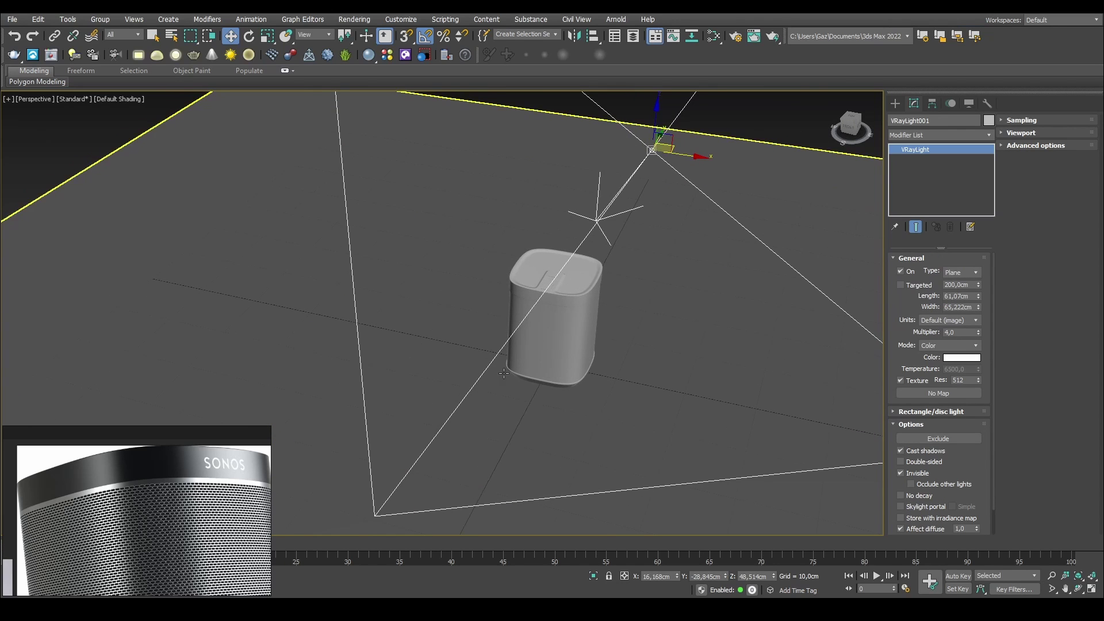
pyautogui.scroll(-8, 696, 162)
pyautogui.moveTo(726, 323); pyautogui.dragTo(732, 271, button='middle')
pyautogui.scroll(5, 535, 335)
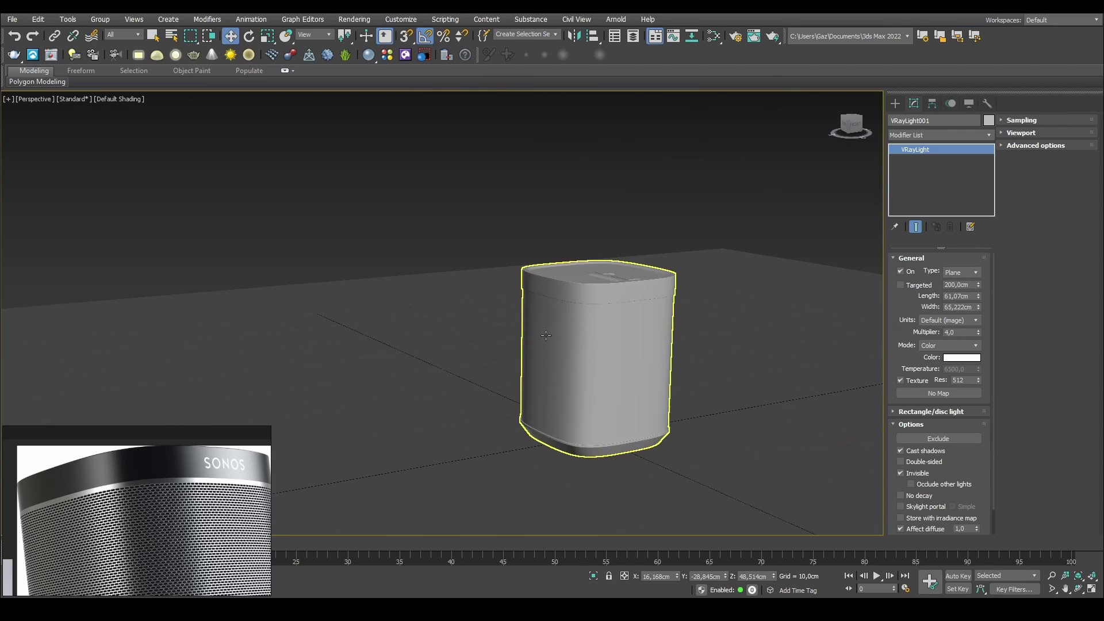
pyautogui.scroll(-5, 699, 242)
pyautogui.scroll(1, 653, 229)
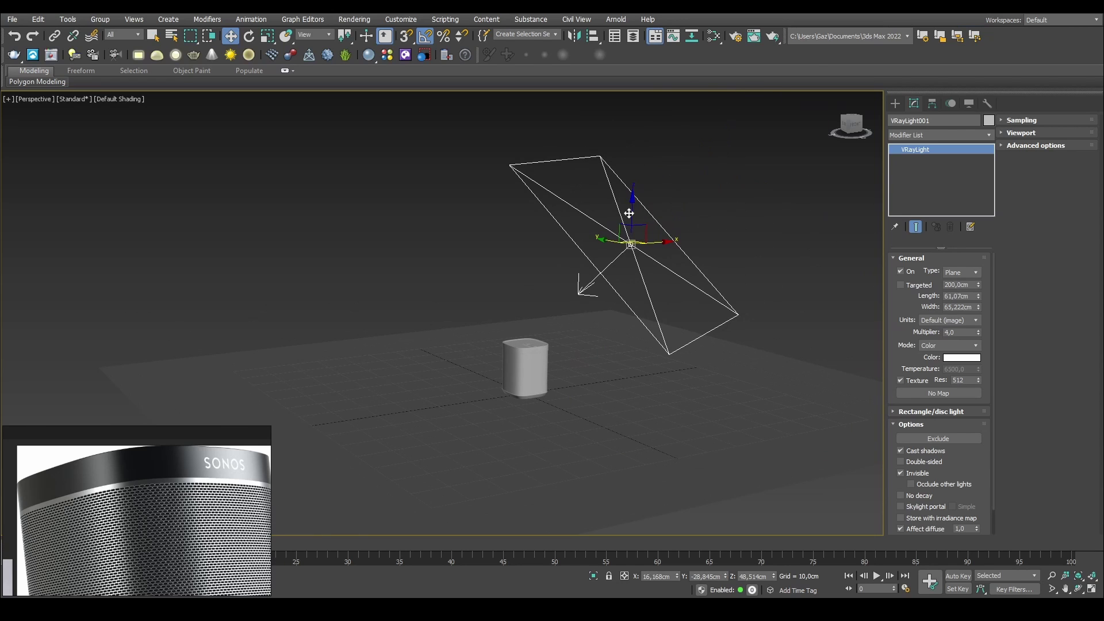
# Select the speaker model, frame it in the perspective view, and open the Slate Material Editor beside it
pyautogui.keyDown('alt'); pyautogui.moveTo(604, 284); pyautogui.dragTo(586, 309, button='middle'); pyautogui.keyUp('alt')
pyautogui.click(528, 341)
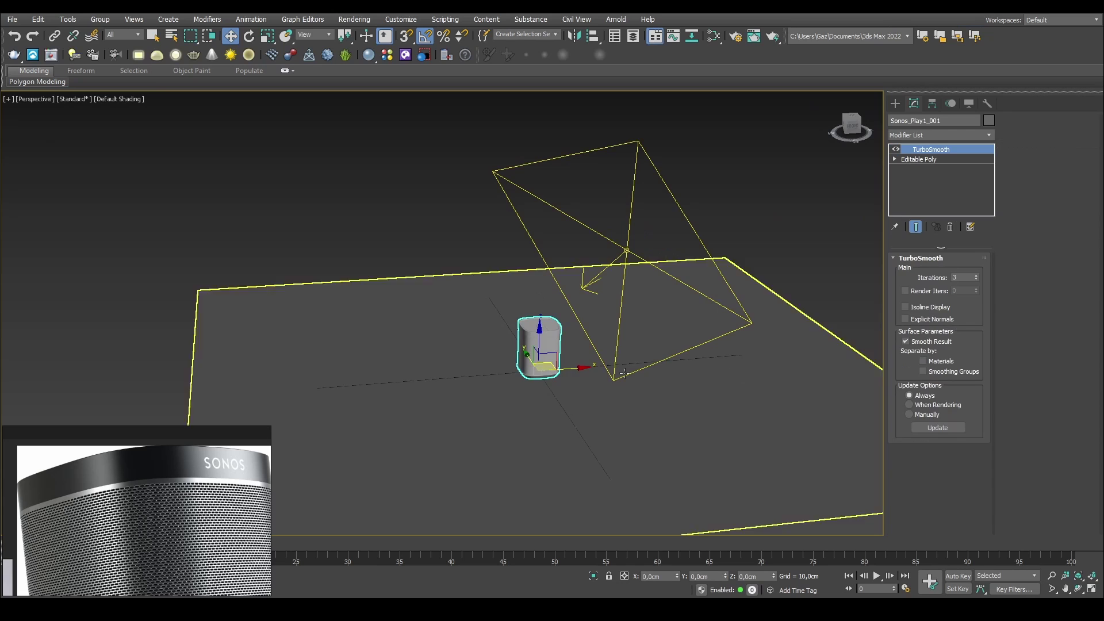
pyautogui.press('z')
pyautogui.keyDown('alt'); pyautogui.moveTo(613, 314); pyautogui.dragTo(578, 325, button='middle'); pyautogui.keyUp('alt')
pyautogui.press('m')
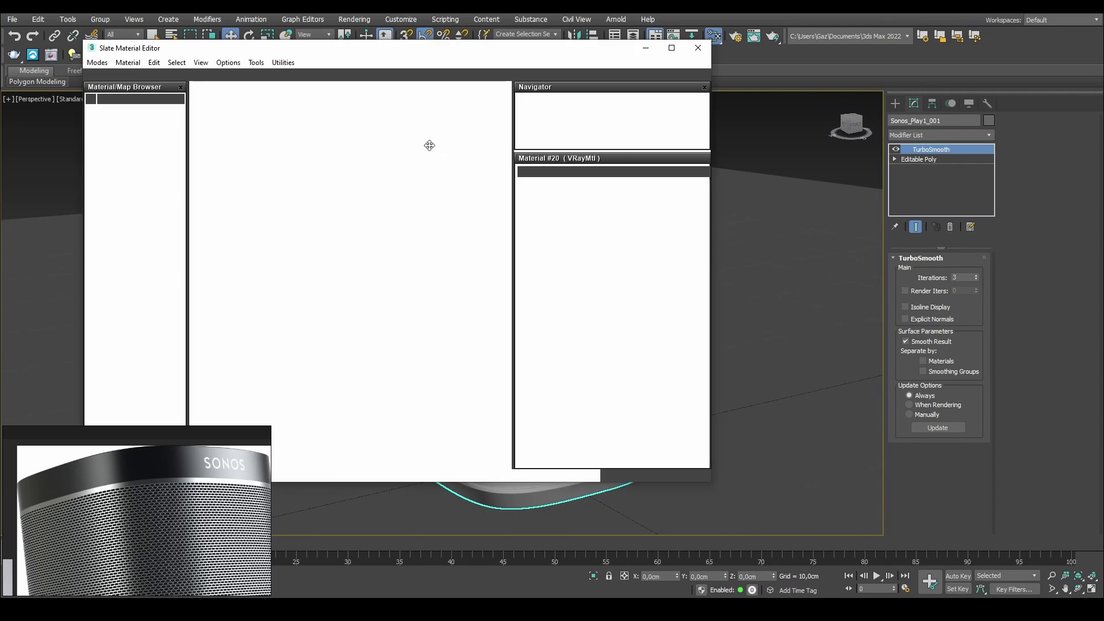
pyautogui.moveTo(432, 52); pyautogui.dragTo(792, 257)
pyautogui.moveTo(618, 241); pyautogui.dragTo(302, 158)
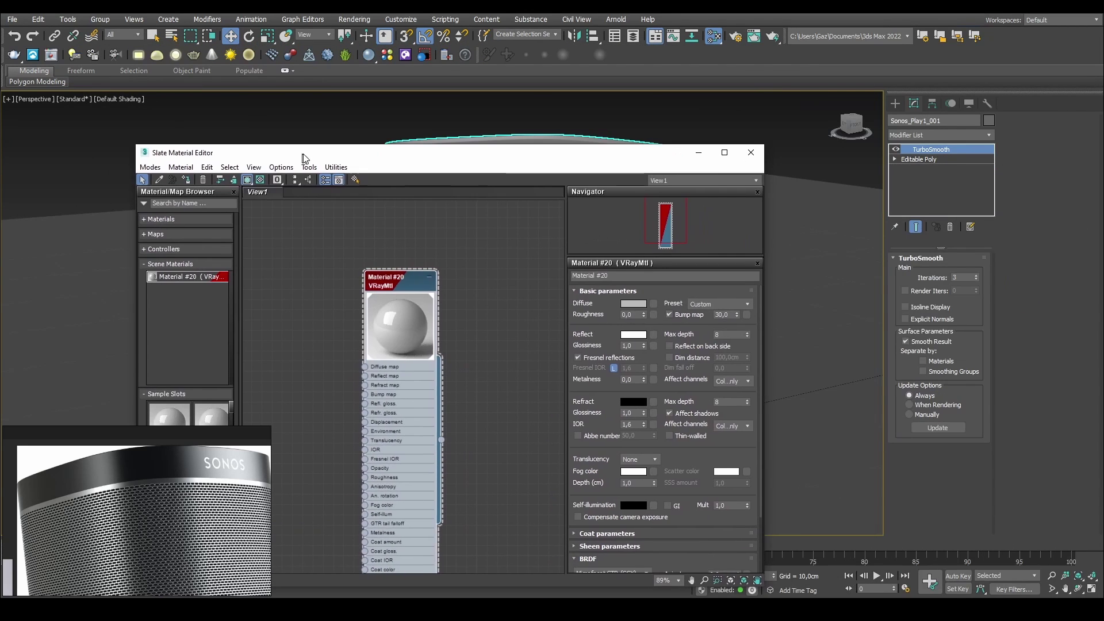
# Render a test image of the grey speaker in the V-Ray Frame Buffer and stop it early
pyautogui.click(772, 38)
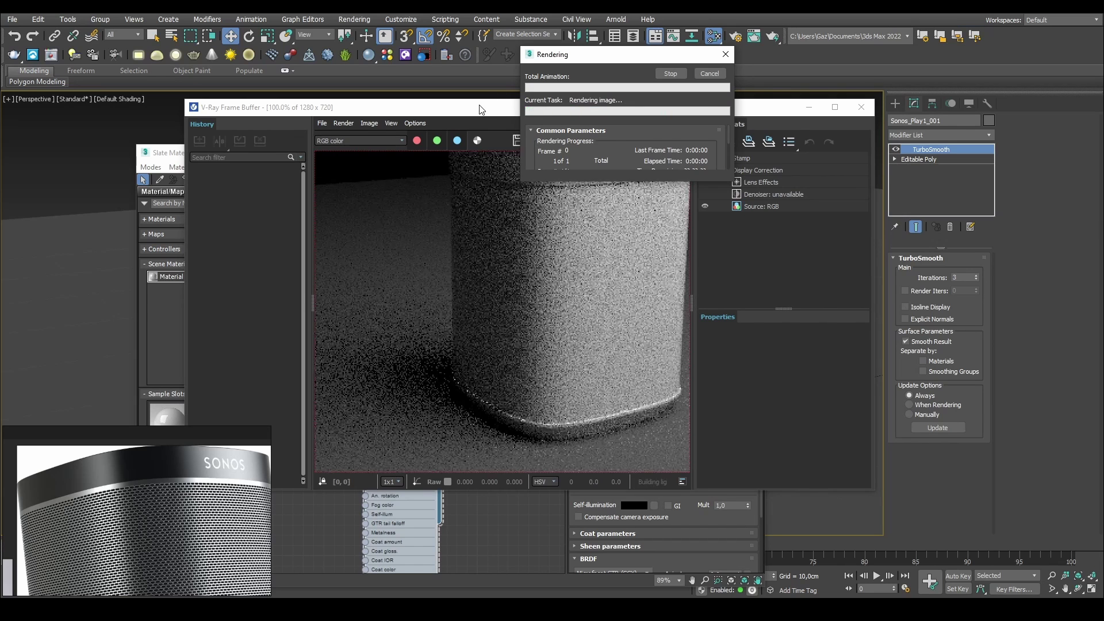
pyautogui.scroll(1, 515, 259)
pyautogui.moveTo(514, 283); pyautogui.dragTo(460, 236, button='middle')
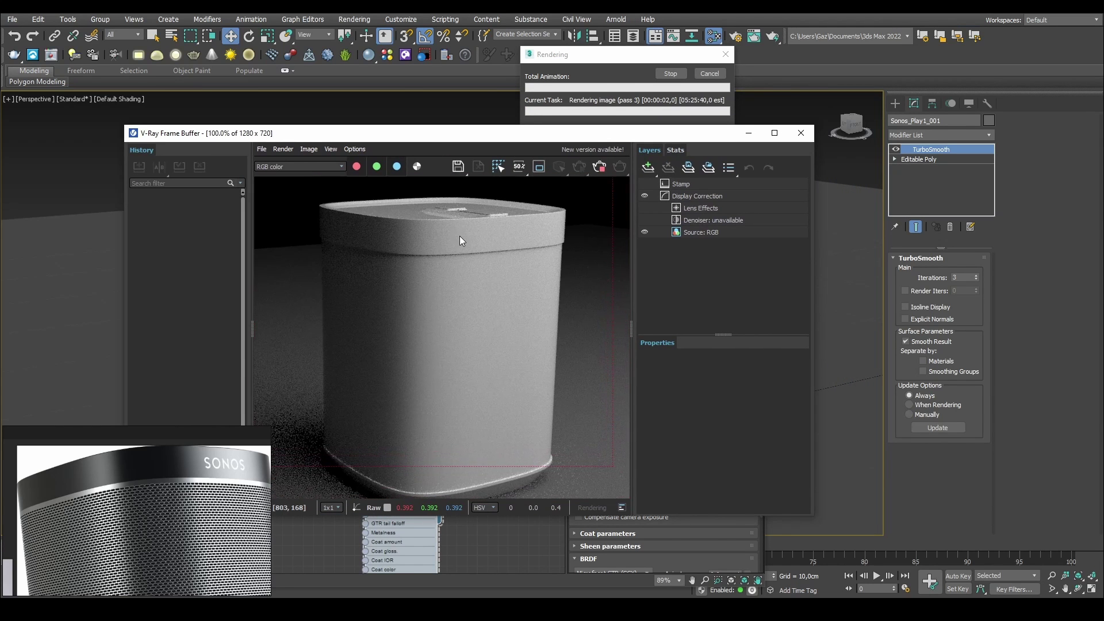
pyautogui.click(672, 73)
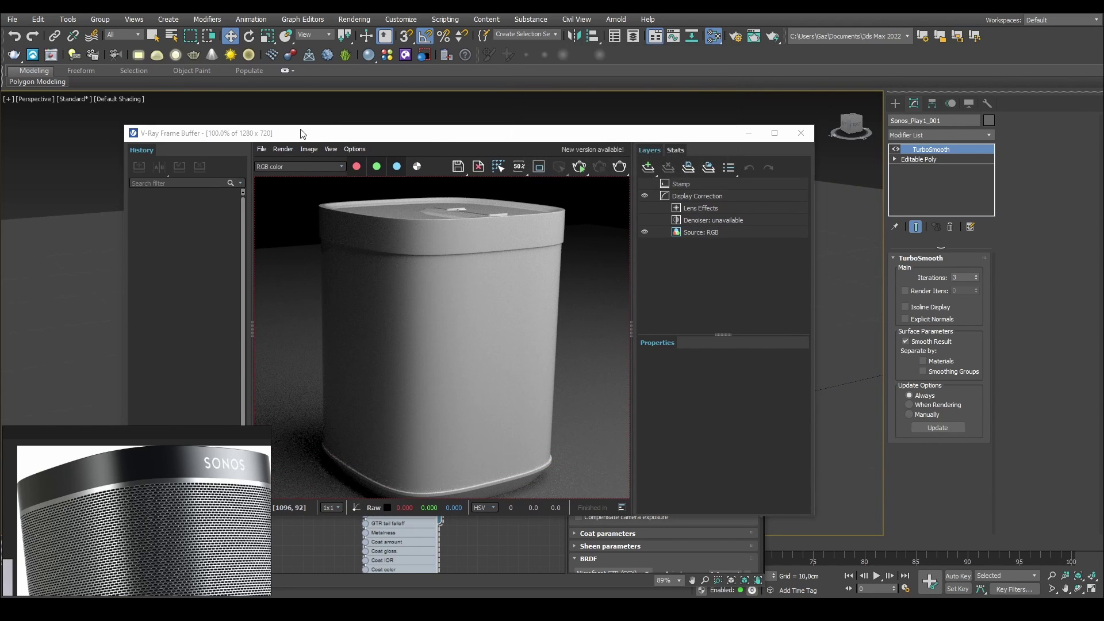
# Rearrange the V-Ray Frame Buffer and Slate Material Editor windows so the speaker and reference photo stay visible
pyautogui.moveTo(303, 127); pyautogui.dragTo(619, 62)
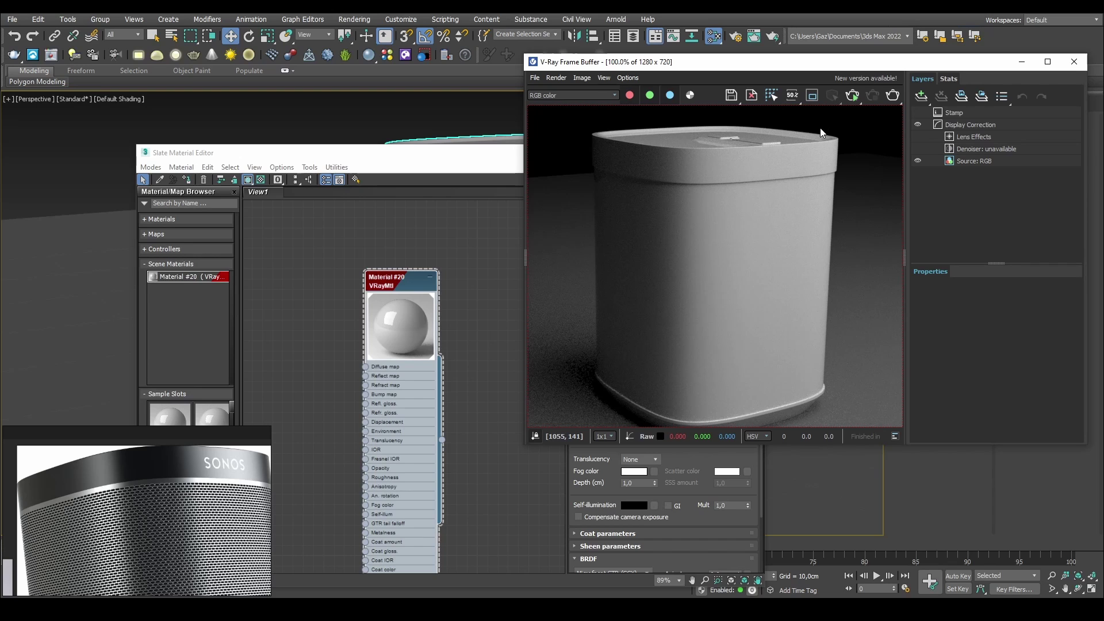
pyautogui.moveTo(812, 67); pyautogui.dragTo(747, 60)
pyautogui.moveTo(842, 73); pyautogui.dragTo(949, 73)
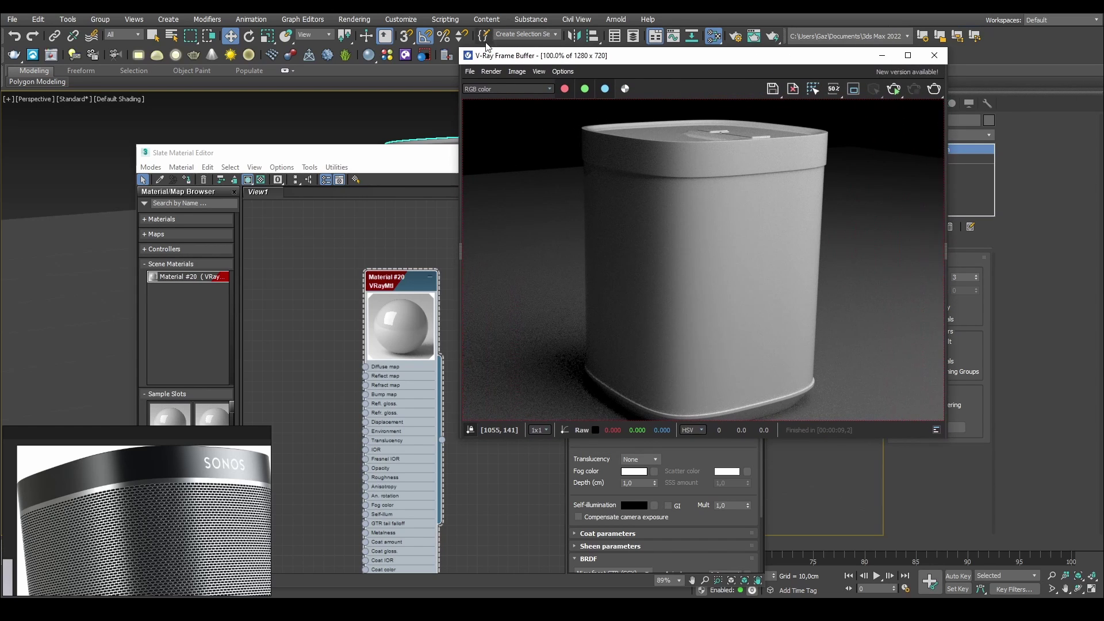
pyautogui.moveTo(567, 57); pyautogui.dragTo(792, 27)
pyautogui.moveTo(523, 157); pyautogui.dragTo(438, 126)
pyautogui.moveTo(534, 131); pyautogui.dragTo(579, 294)
pyautogui.scroll(2, 402, 160)
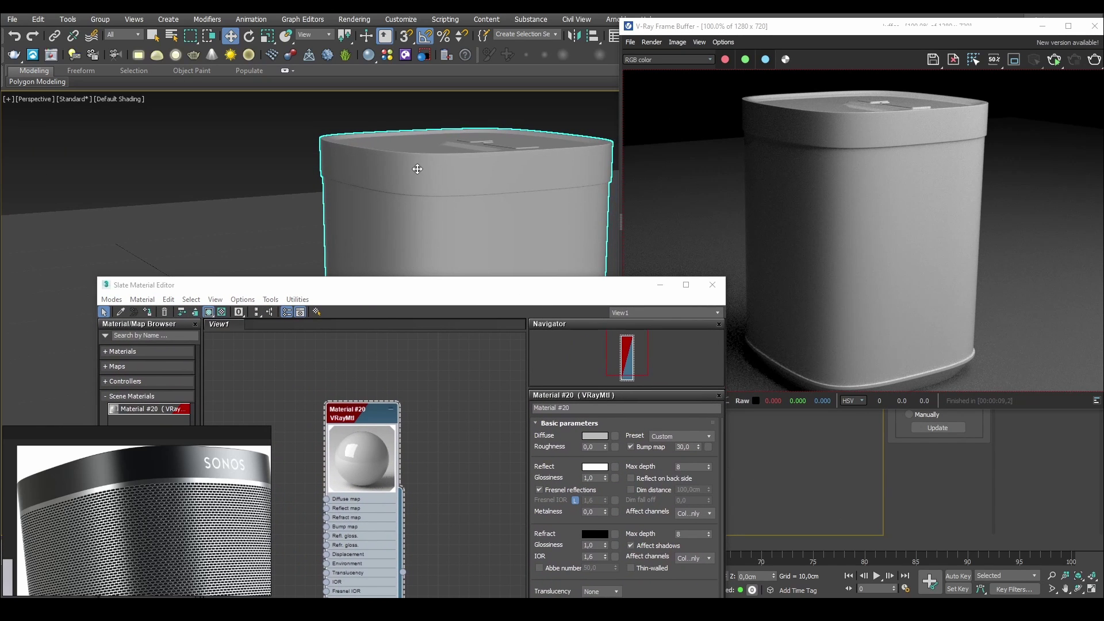
pyautogui.moveTo(388, 292); pyautogui.dragTo(764, 66)
pyautogui.click(547, 108)
pyautogui.moveTo(799, 158); pyautogui.dragTo(643, 273)
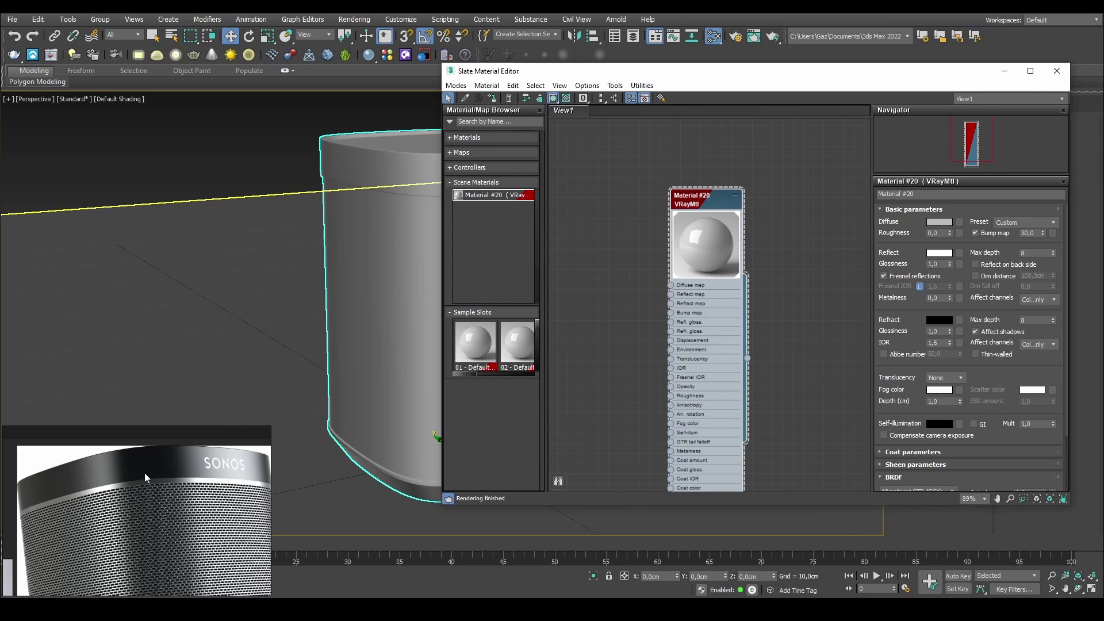
# Darken the diffuse colour of the speaker's VRayMtl to a very dark grey
pyautogui.click(937, 222)
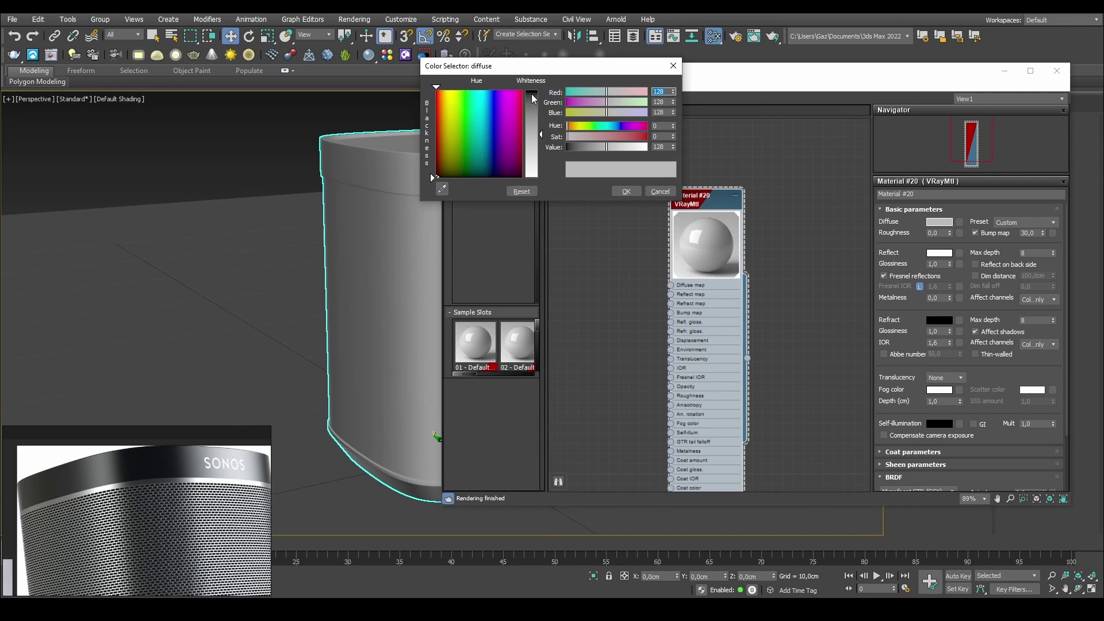
pyautogui.click(430, 174)
pyautogui.moveTo(535, 95); pyautogui.dragTo(540, 92)
pyautogui.click(628, 191)
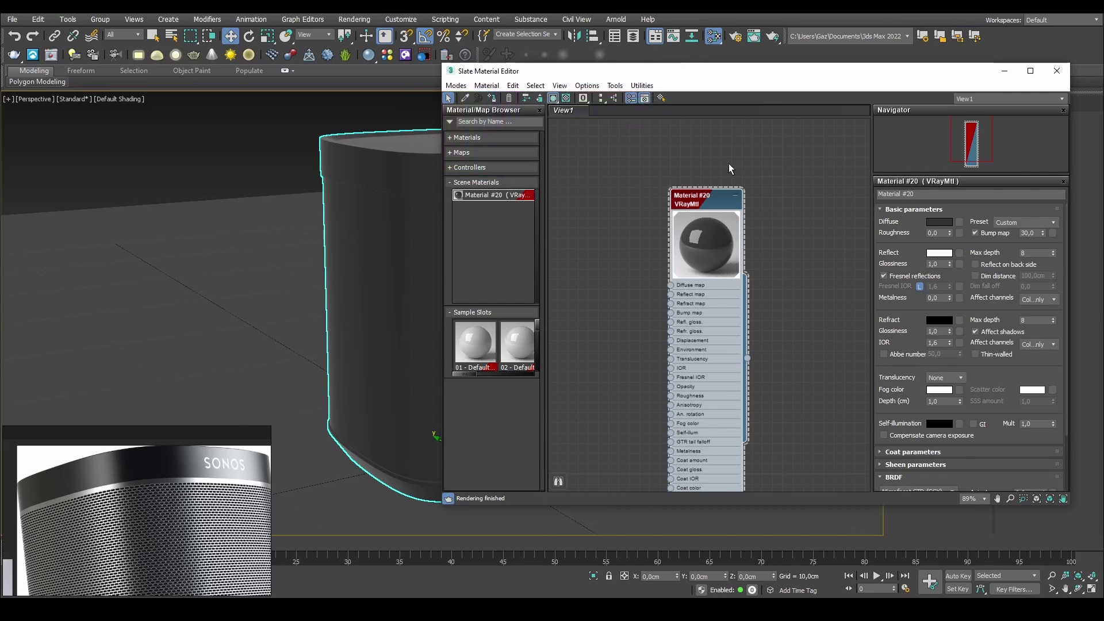
pyautogui.moveTo(694, 168); pyautogui.dragTo(630, 173, button='middle')
pyautogui.scroll(3, 647, 222)
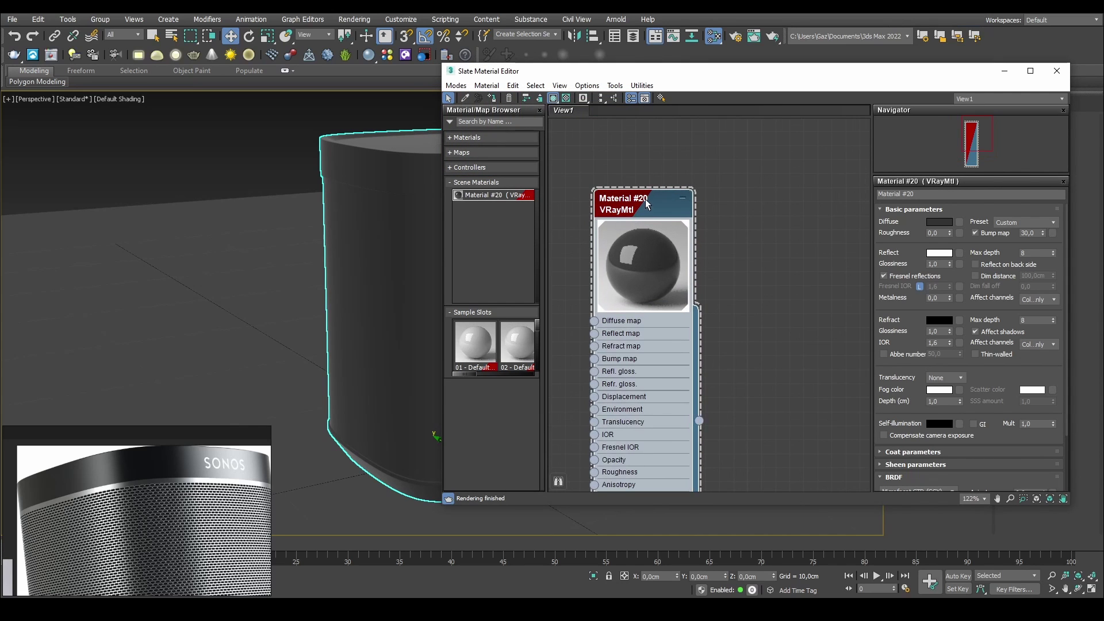
# Keep the material's reflection colour white and lower its reflection glossiness to 0.69
pyautogui.click(942, 253)
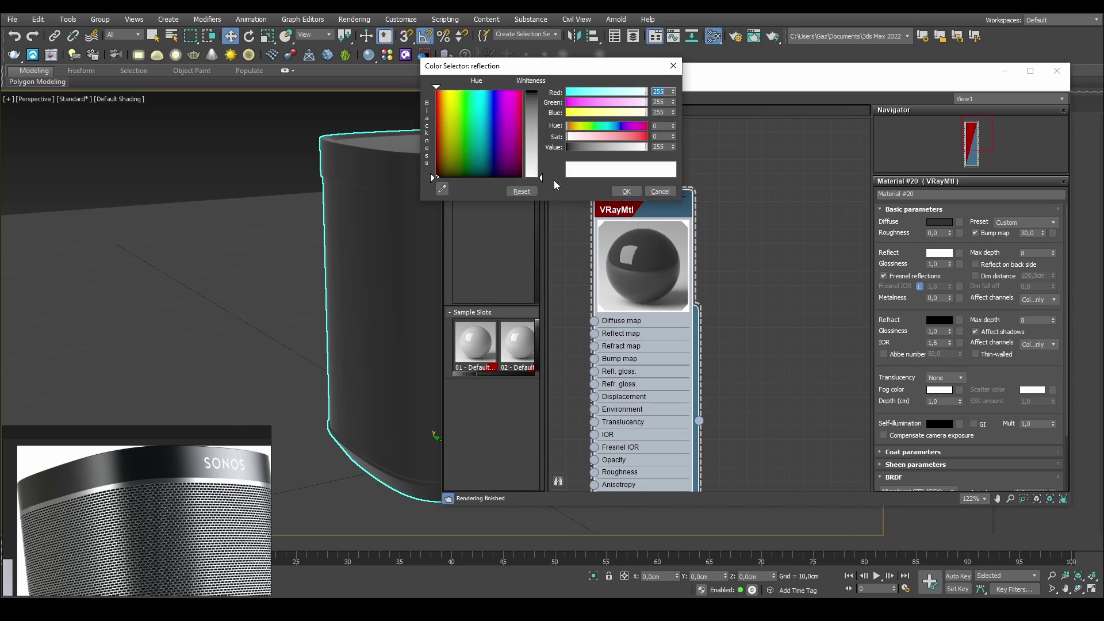
pyautogui.click(626, 192)
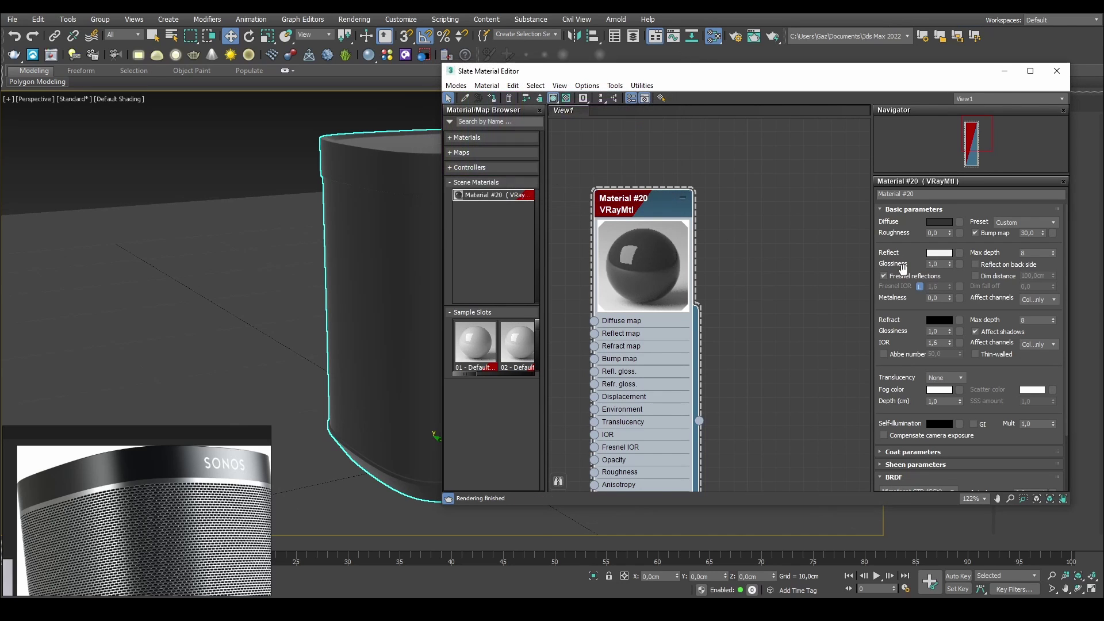
pyautogui.moveTo(949, 264)
pyautogui.mouseDown()
pyautogui.moveTo(951, 279)
pyautogui.moveTo(949, 269)
pyautogui.mouseUp()
pyautogui.moveTo(690, 238); pyautogui.dragTo(806, 235)
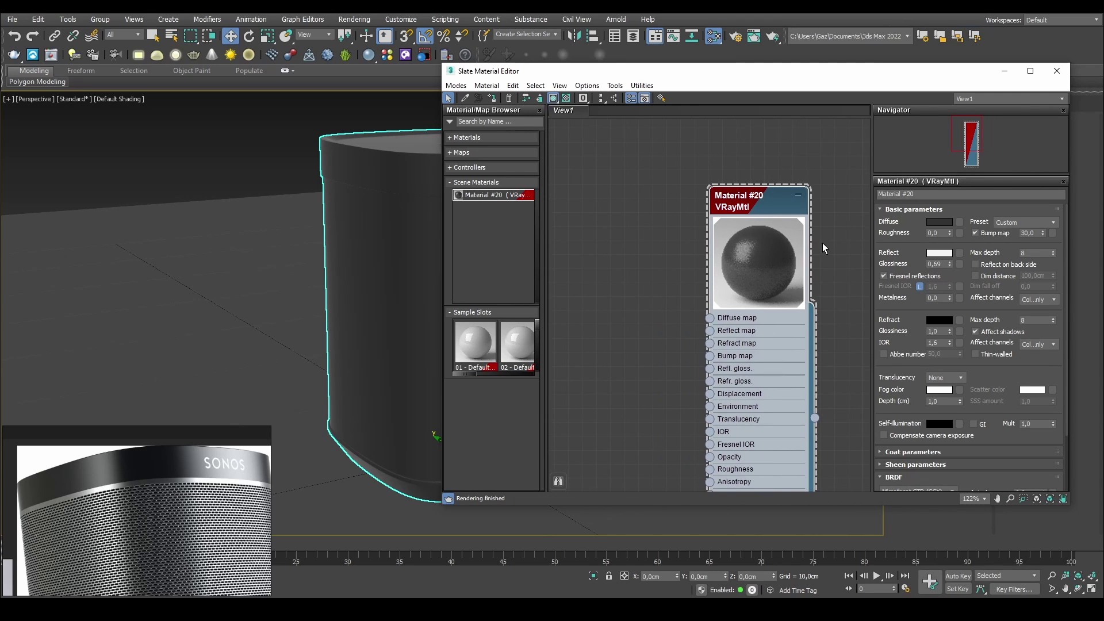
pyautogui.moveTo(806, 236); pyautogui.dragTo(764, 231, button='middle')
pyautogui.scroll(1, 764, 231)
pyautogui.moveTo(771, 430); pyautogui.dragTo(797, 391)
pyautogui.click(775, 158)
# Start interactive rendering of the dark speaker and place the render and material windows clear of the viewport
pyautogui.moveTo(664, 77); pyautogui.dragTo(317, 107)
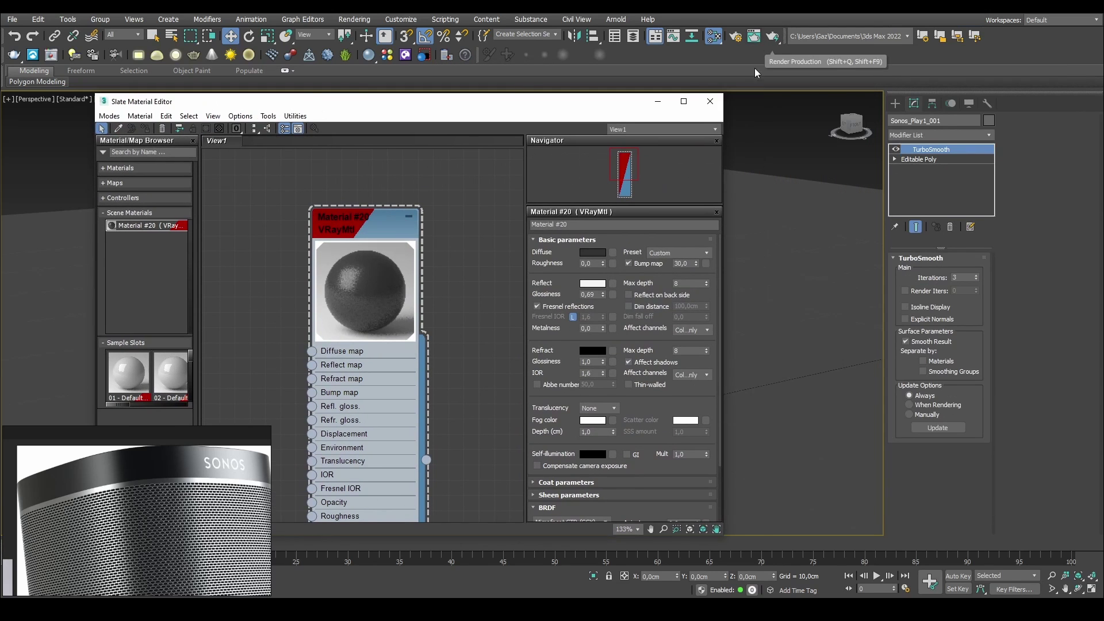
pyautogui.rightClick(873, 123)
pyautogui.click(793, 260)
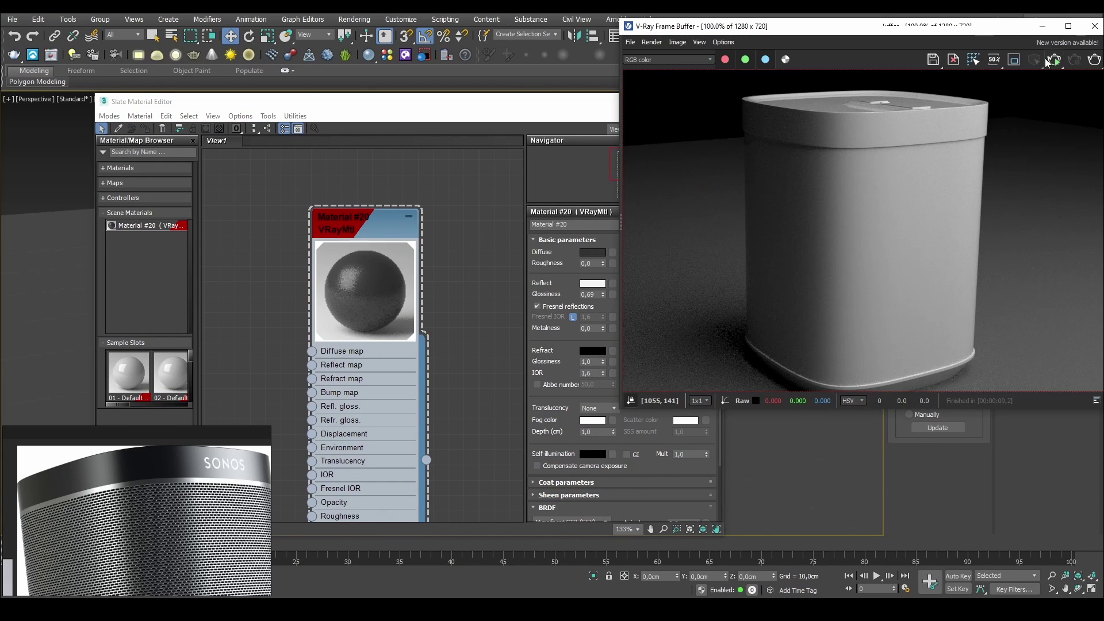
pyautogui.click(1055, 61)
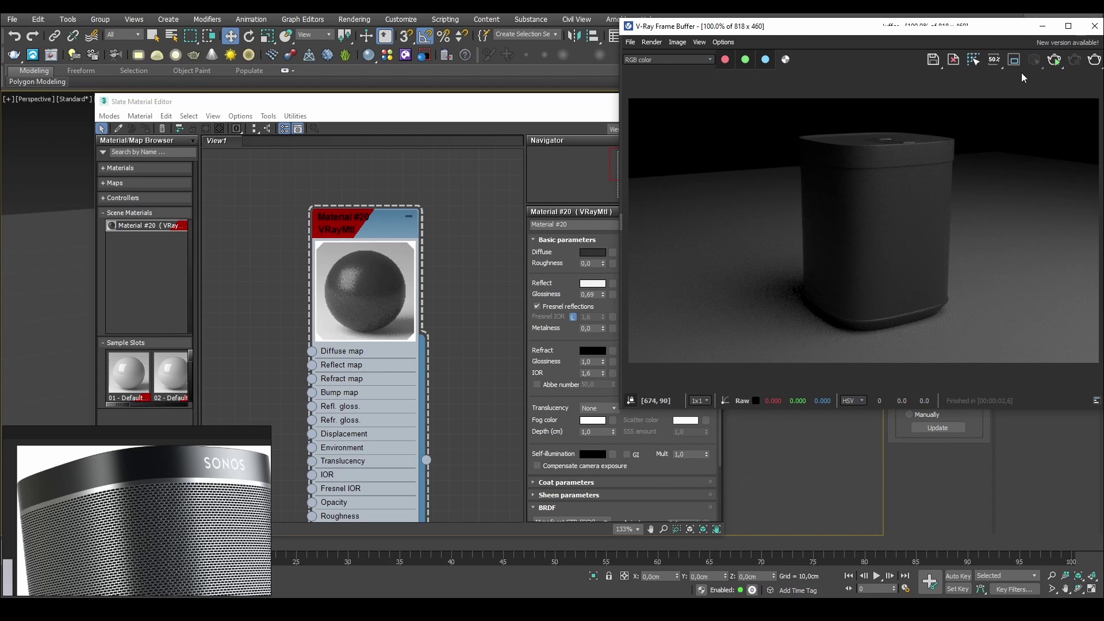
pyautogui.moveTo(1007, 32); pyautogui.dragTo(892, 33)
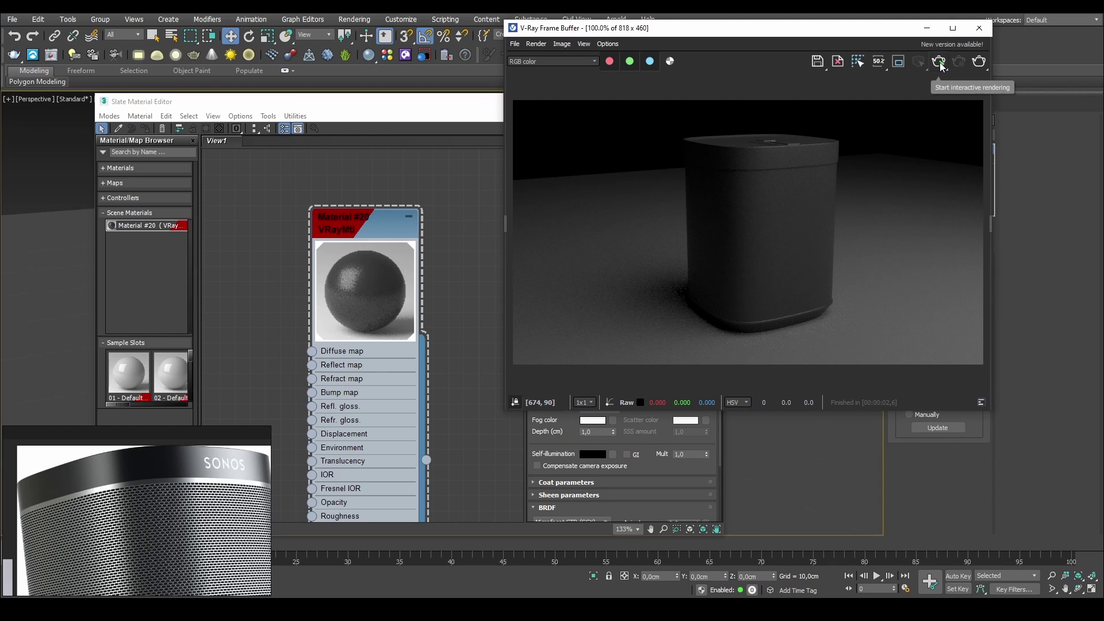
pyautogui.click(941, 67)
pyautogui.moveTo(858, 31); pyautogui.dragTo(959, 31)
pyautogui.moveTo(536, 107); pyautogui.dragTo(227, 158)
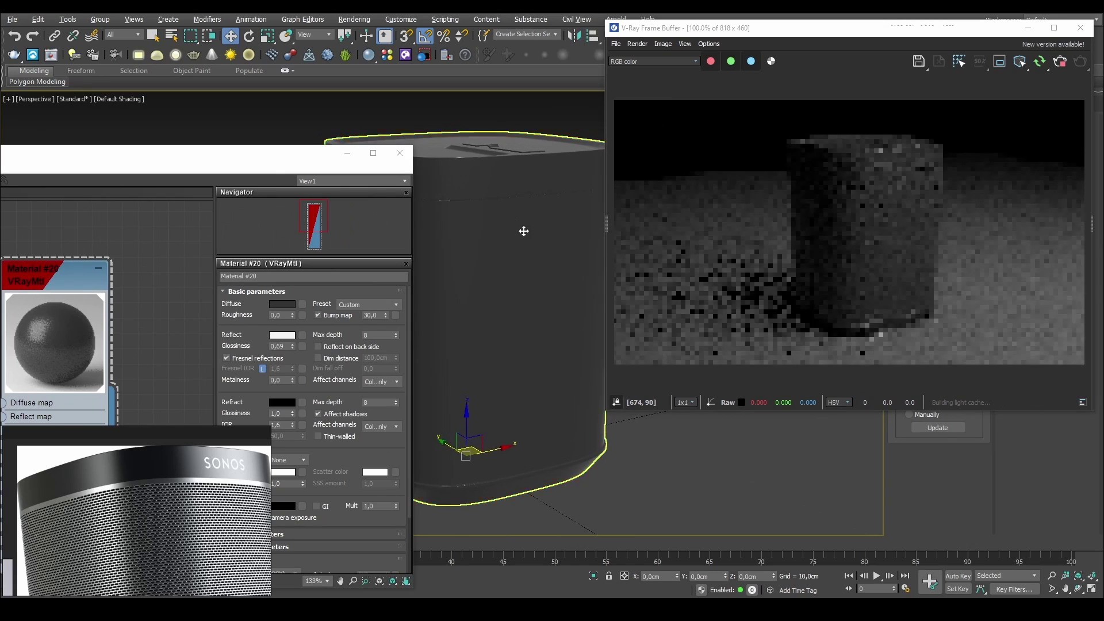
# Examine the speaker's top surface from above and compare it with the top-view reference photo
pyautogui.moveTo(617, 227)
pyautogui.keyDown('alt'); pyautogui.mouseDown(button='middle')
pyautogui.moveTo(640, 233)
pyautogui.moveTo(616, 244)
pyautogui.mouseUp(button='middle'); pyautogui.keyUp('alt')
pyautogui.scroll(3, 554, 169)
pyautogui.keyDown('alt'); pyautogui.moveTo(554, 169); pyautogui.dragTo(544, 244, button='middle'); pyautogui.keyUp('alt')
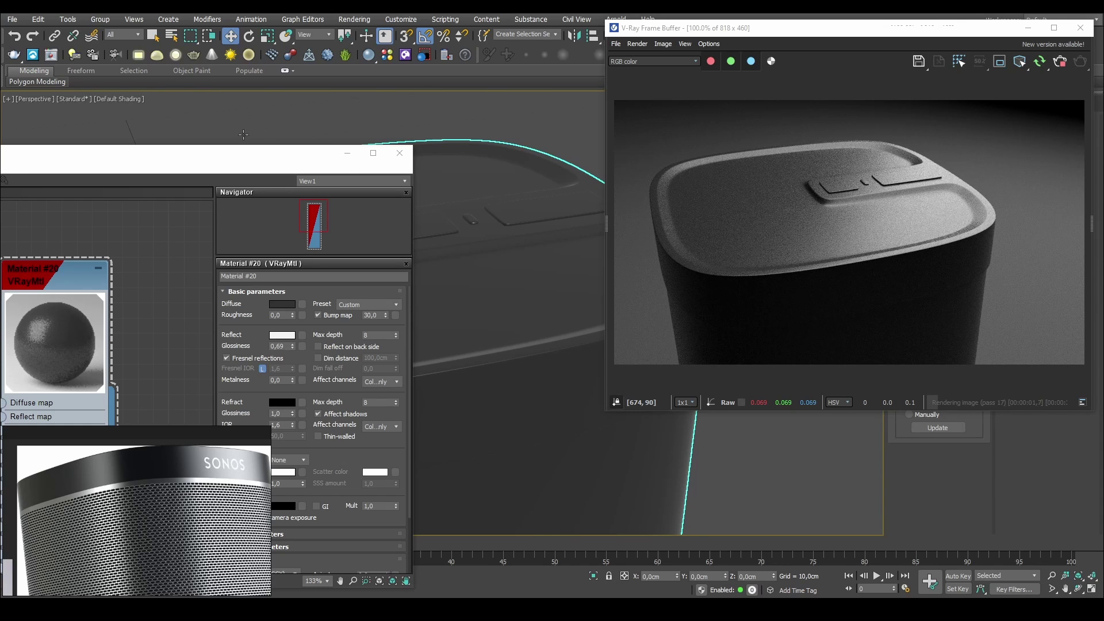
pyautogui.moveTo(242, 143); pyautogui.dragTo(443, 57)
pyautogui.scroll(-5, 176, 470)
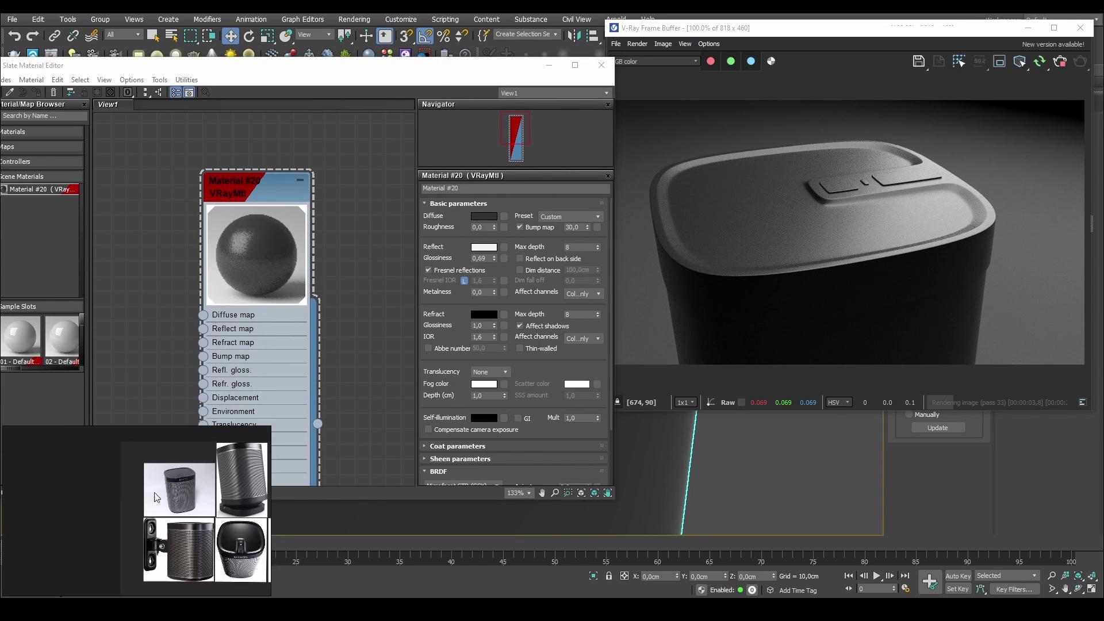
pyautogui.moveTo(265, 518); pyautogui.dragTo(126, 556, button='middle')
pyautogui.scroll(6, 85, 490)
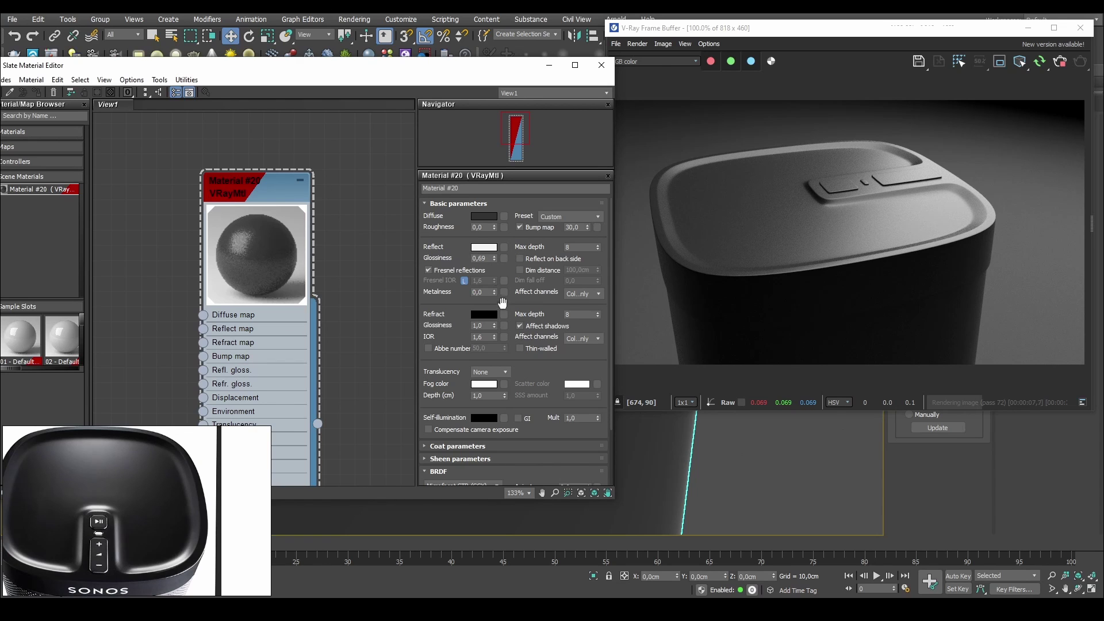
# Raise the speaker material's reflection glossiness to 0.76 and readjust its near-white reflection colour
pyautogui.click(275, 197)
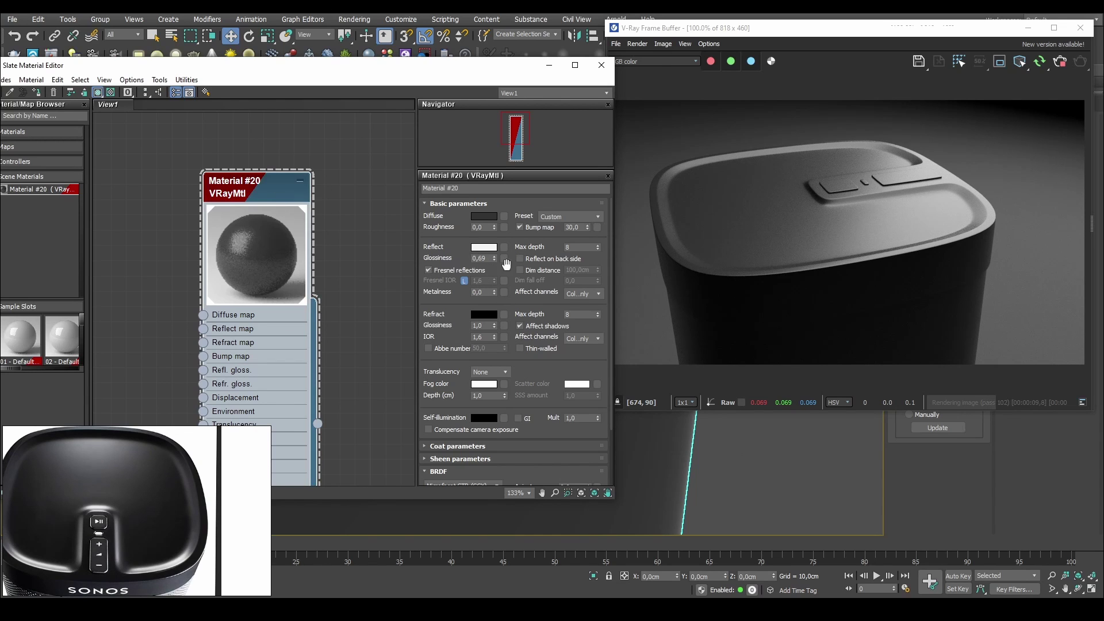
pyautogui.moveTo(494, 256); pyautogui.dragTo(494, 250)
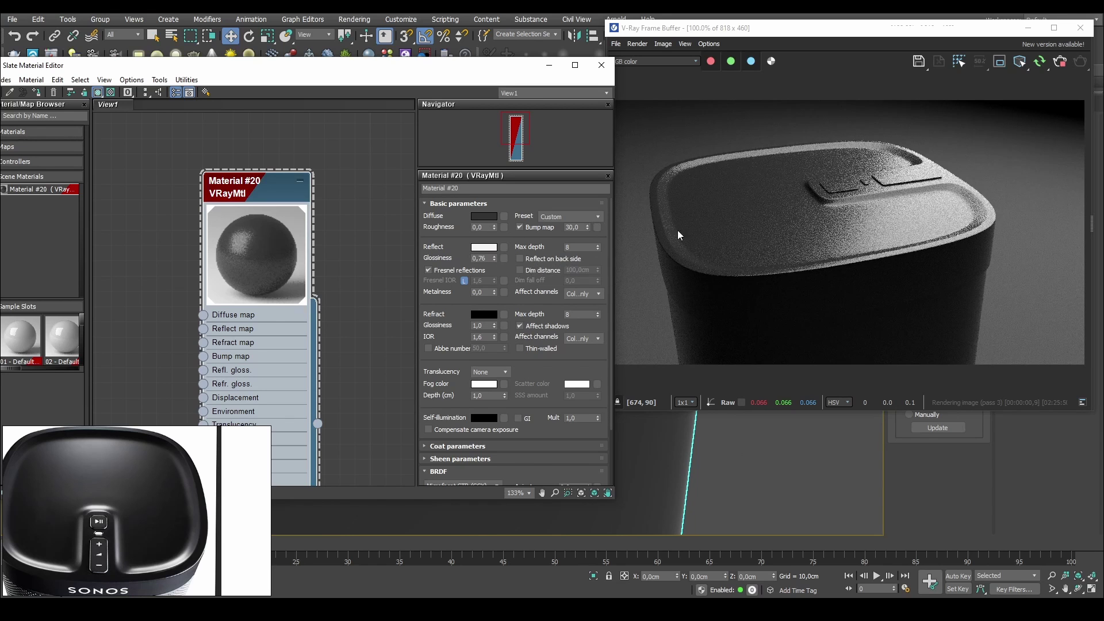
pyautogui.click(483, 246)
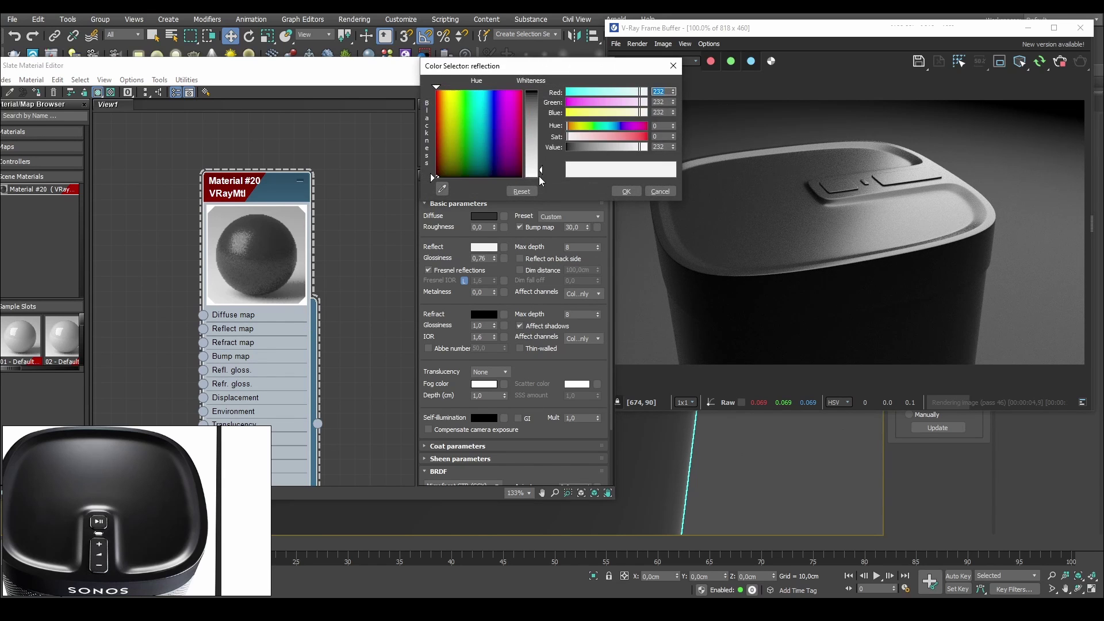
pyautogui.click(626, 190)
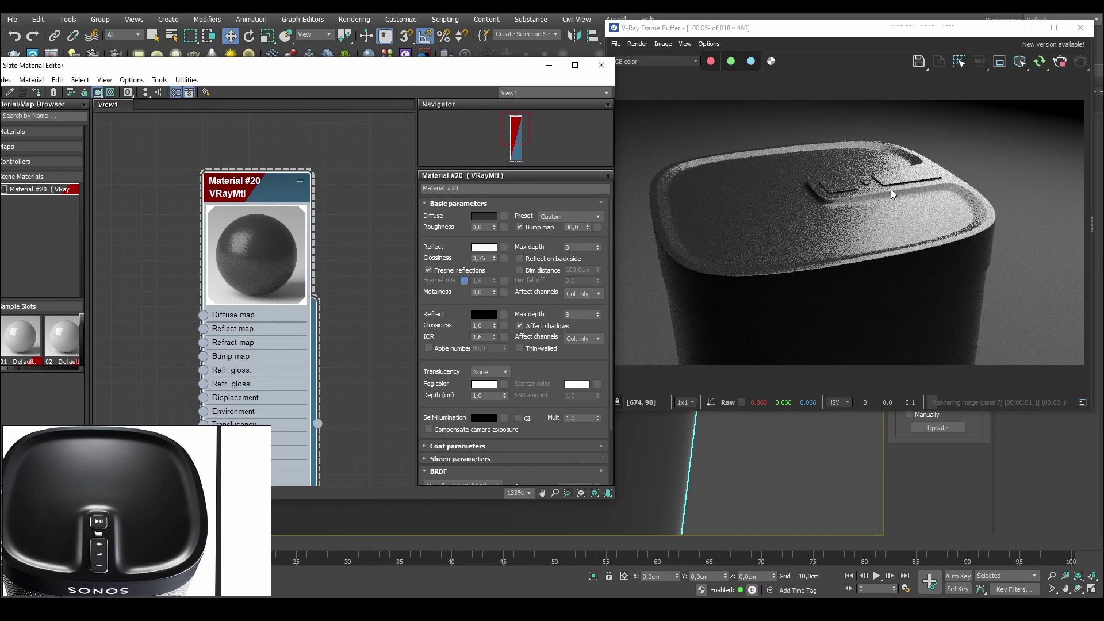
# Examine the speaker's side reflections from a low angle in the interactive render
pyautogui.moveTo(479, 65); pyautogui.dragTo(305, 105)
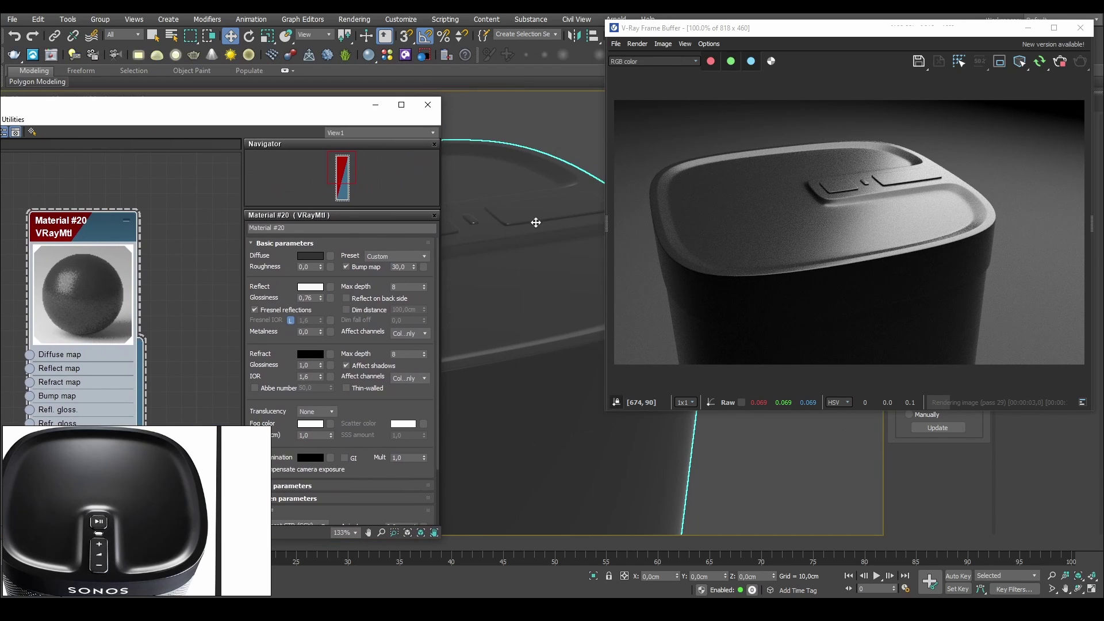
pyautogui.keyDown('alt'); pyautogui.moveTo(534, 222); pyautogui.dragTo(461, 195, button='middle'); pyautogui.keyUp('alt')
pyautogui.moveTo(461, 195); pyautogui.dragTo(525, 214)
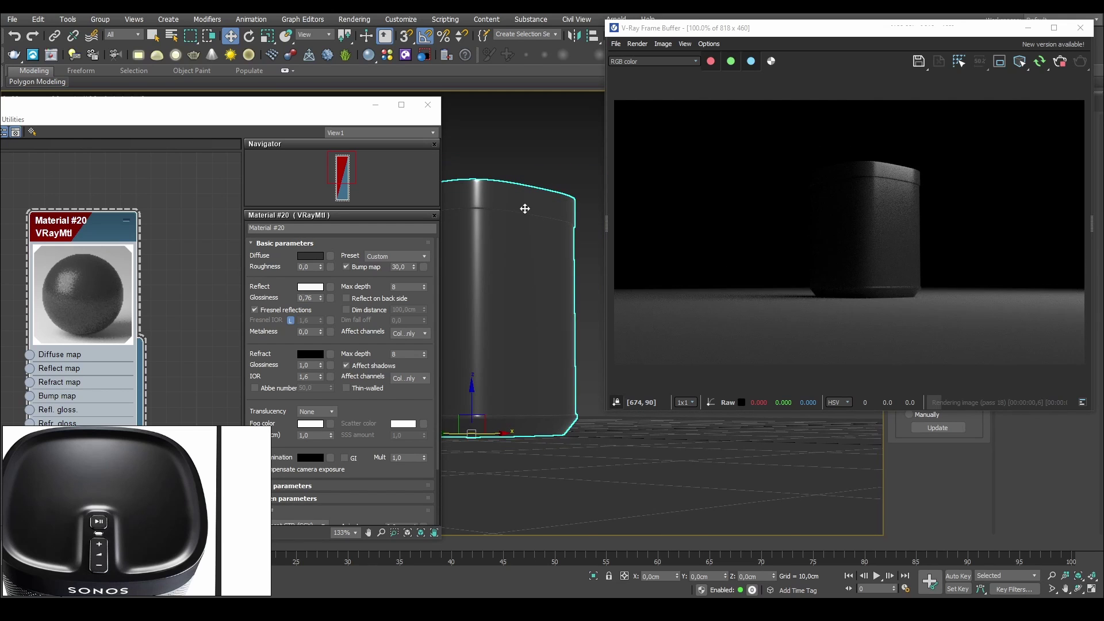
pyautogui.scroll(2, 523, 207)
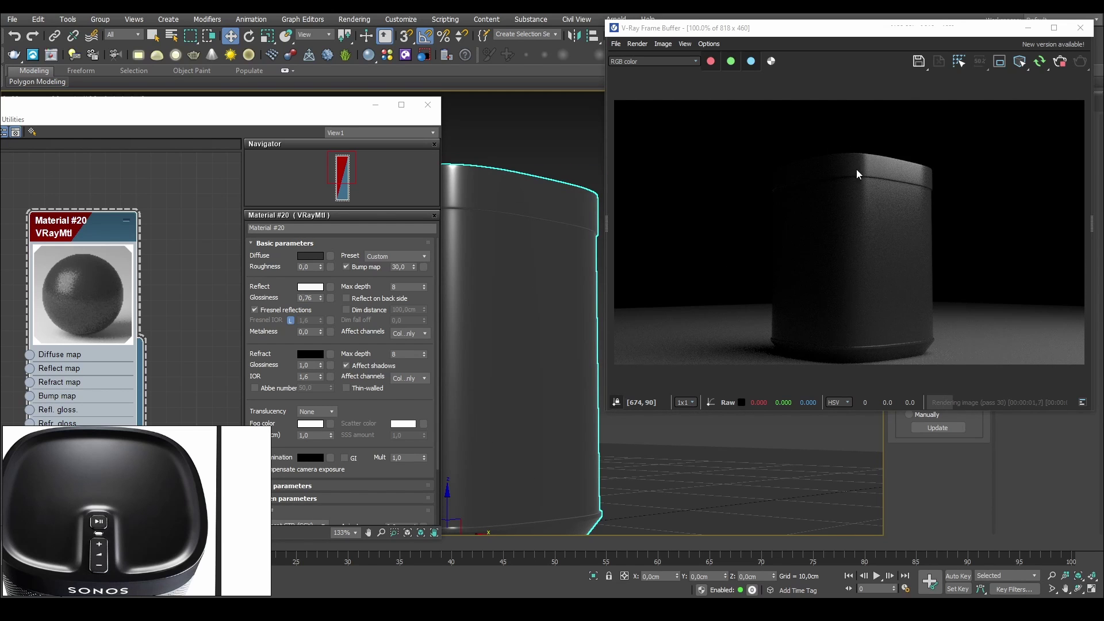
pyautogui.moveTo(371, 106); pyautogui.dragTo(311, 110)
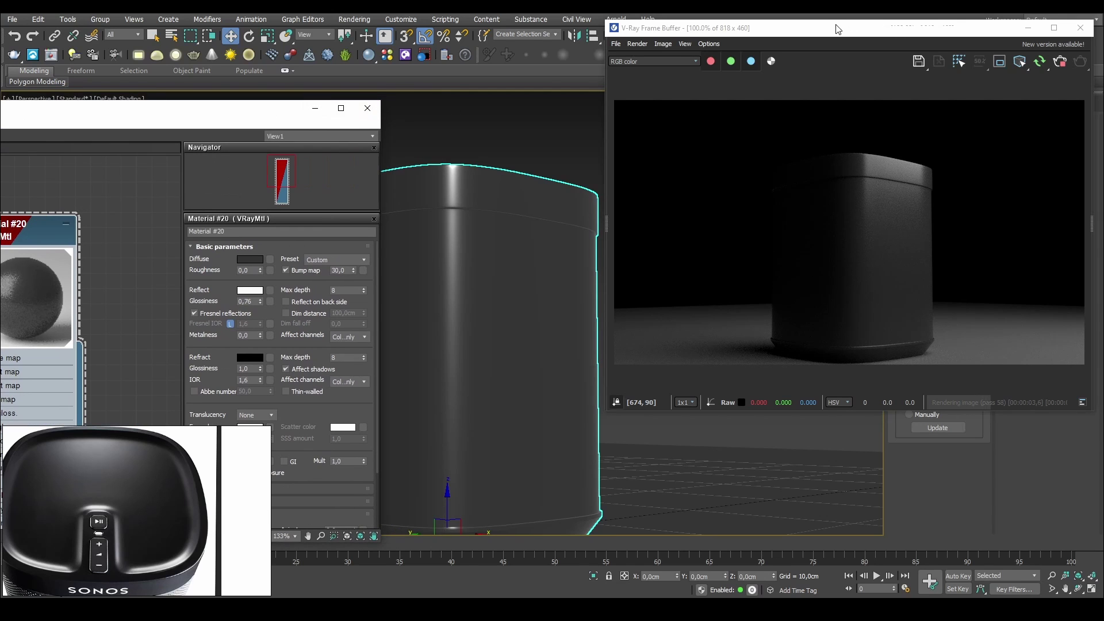
# Select the VRayLight and enlarge it to about 73 cm long and 113 cm wide
pyautogui.moveTo(834, 24); pyautogui.dragTo(768, 232)
pyautogui.click(625, 208)
pyautogui.scroll(-8, 624, 211)
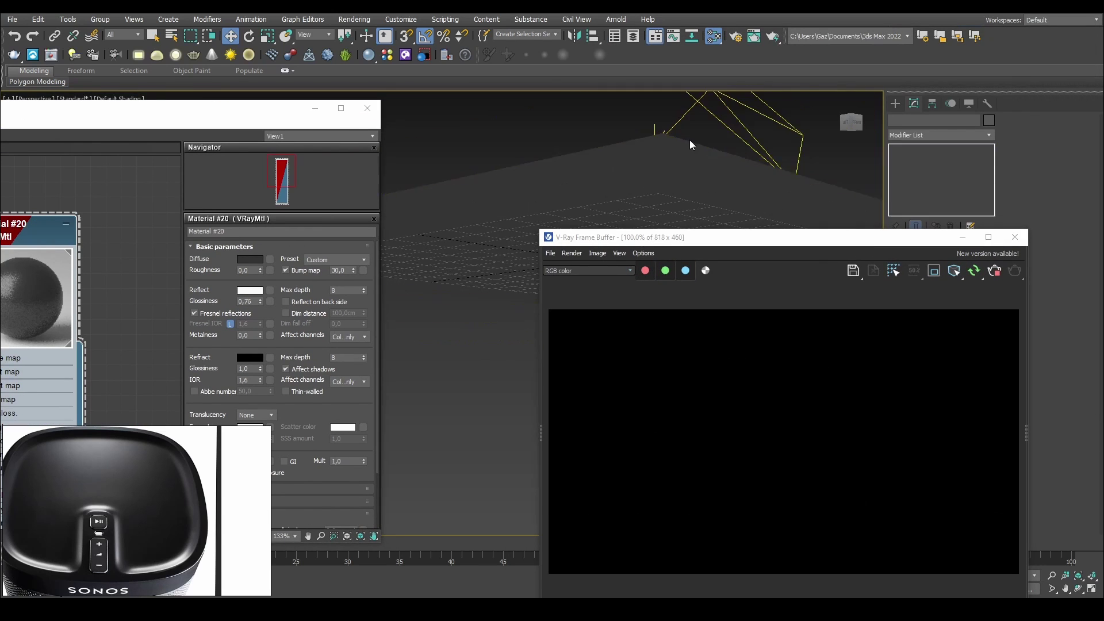
pyautogui.click(752, 114)
pyautogui.moveTo(857, 238); pyautogui.dragTo(602, 205)
pyautogui.moveTo(977, 306); pyautogui.dragTo(978, 282)
pyautogui.keyDown('alt'); pyautogui.moveTo(828, 223); pyautogui.dragTo(794, 271, button='middle'); pyautogui.keyUp('alt')
pyautogui.moveTo(977, 306); pyautogui.dragTo(978, 296)
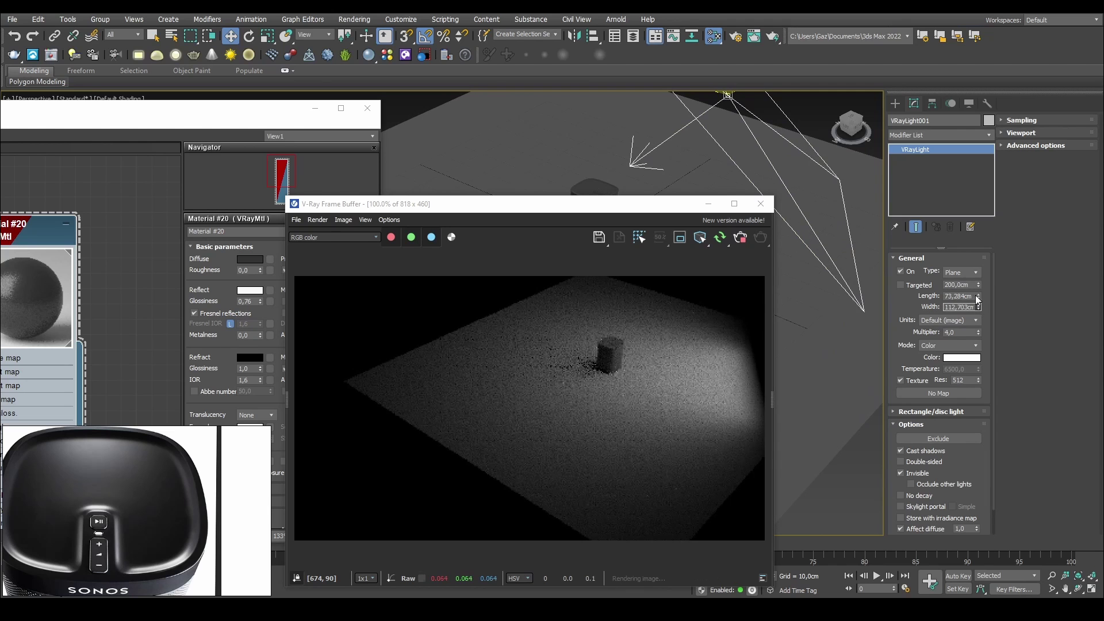
# Select the speaker again and bring it closer to inspect its highlights under the enlarged light
pyautogui.moveTo(699, 176)
pyautogui.keyDown('alt'); pyautogui.mouseDown(button='middle')
pyautogui.moveTo(687, 140)
pyautogui.moveTo(626, 175)
pyautogui.moveTo(645, 106)
pyautogui.moveTo(618, 148)
pyautogui.moveTo(685, 171)
pyautogui.mouseUp(button='middle'); pyautogui.keyUp('alt')
pyautogui.click(685, 171)
pyautogui.scroll(6, 633, 155)
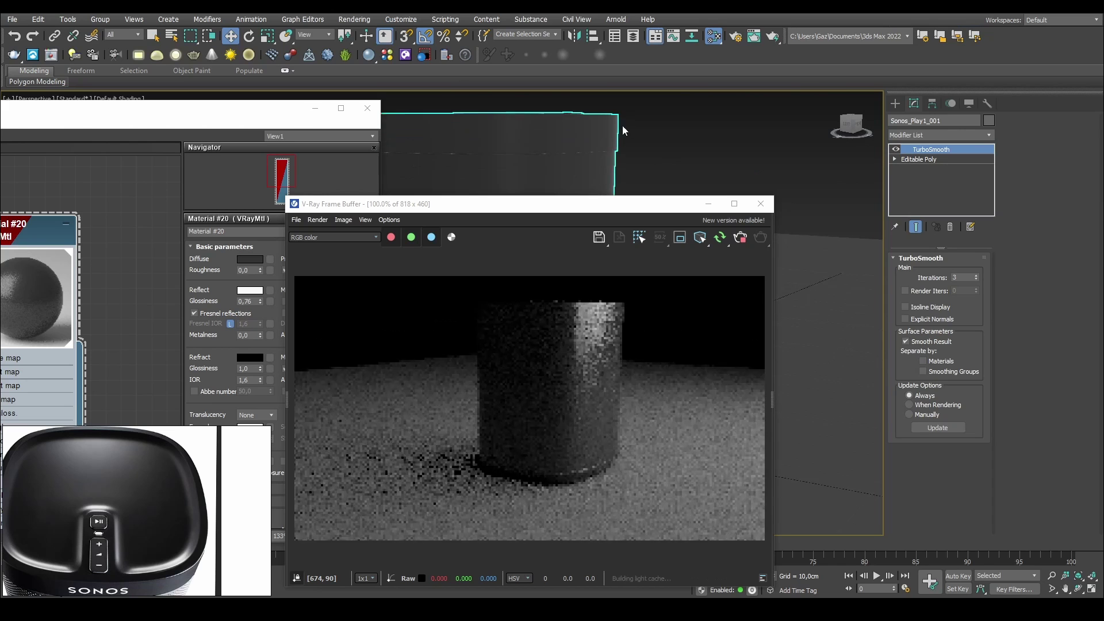
# Move the render window clear of the speaker and stop the interactive render
pyautogui.scroll(-2, 601, 148)
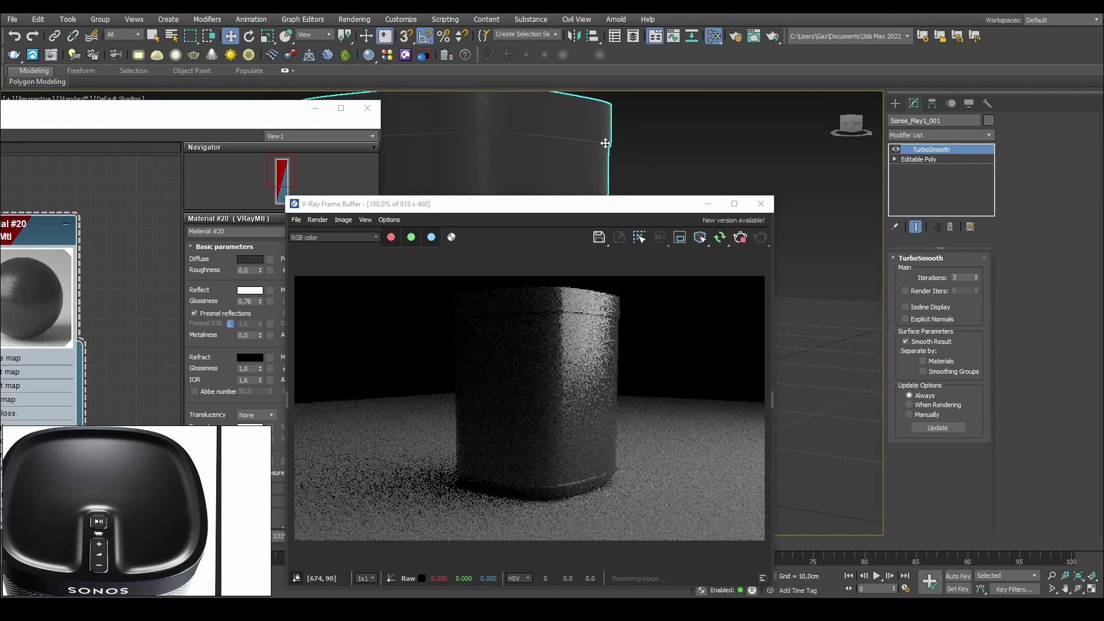
pyautogui.moveTo(584, 206); pyautogui.dragTo(880, 51)
pyautogui.click(1037, 85)
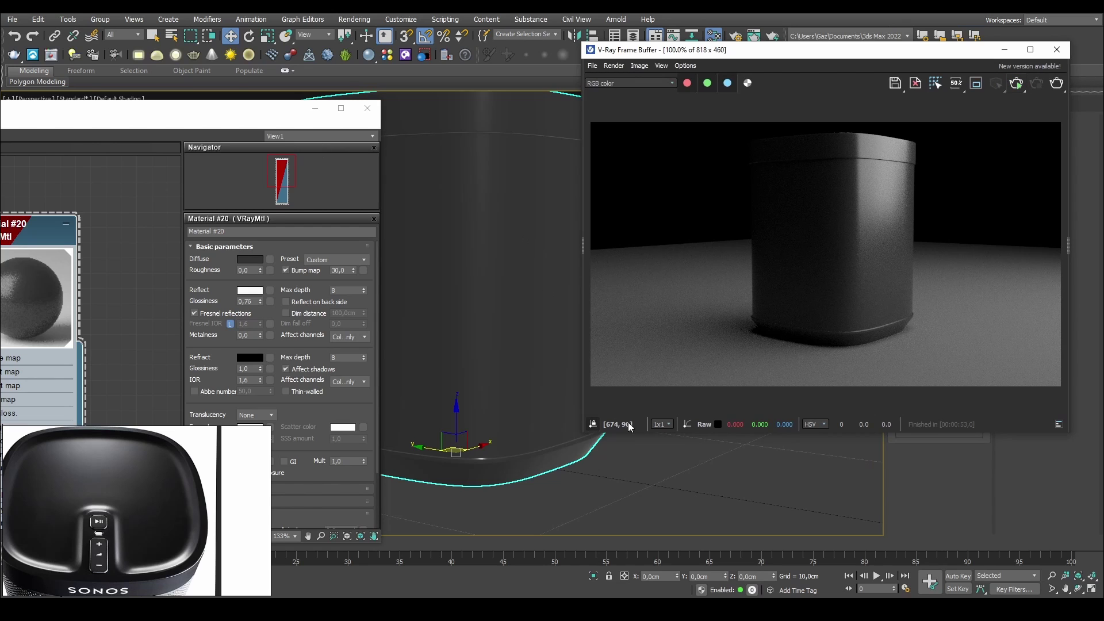
pyautogui.click(637, 449)
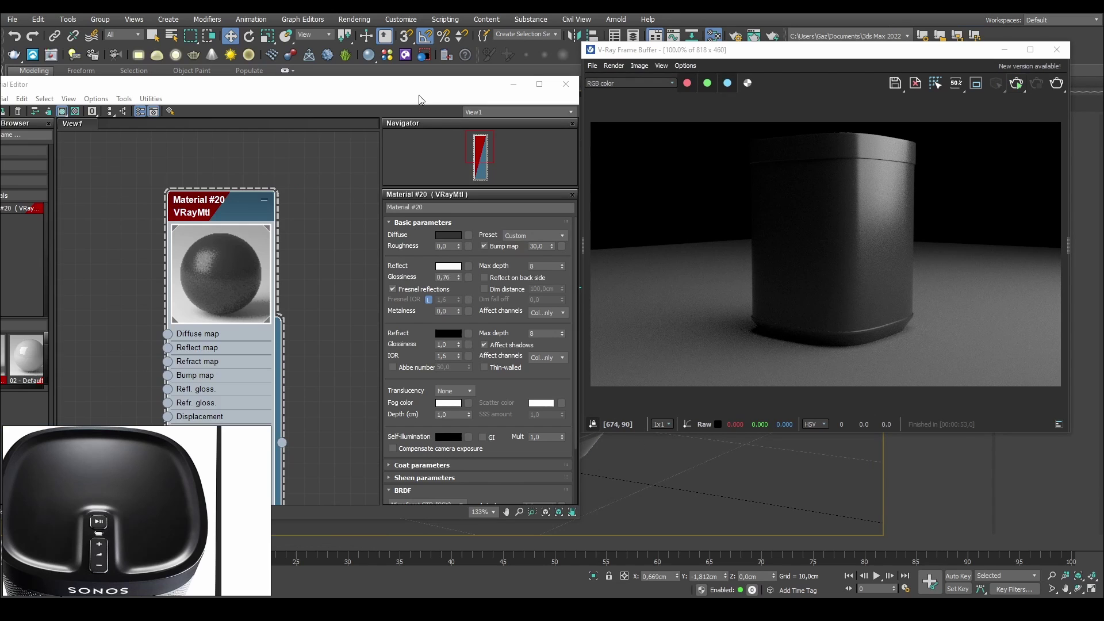
# Duplicate the speaker's VRayMtl node in the Slate Material Editor and open the copy's parameters
pyautogui.moveTo(412, 85); pyautogui.dragTo(379, 71)
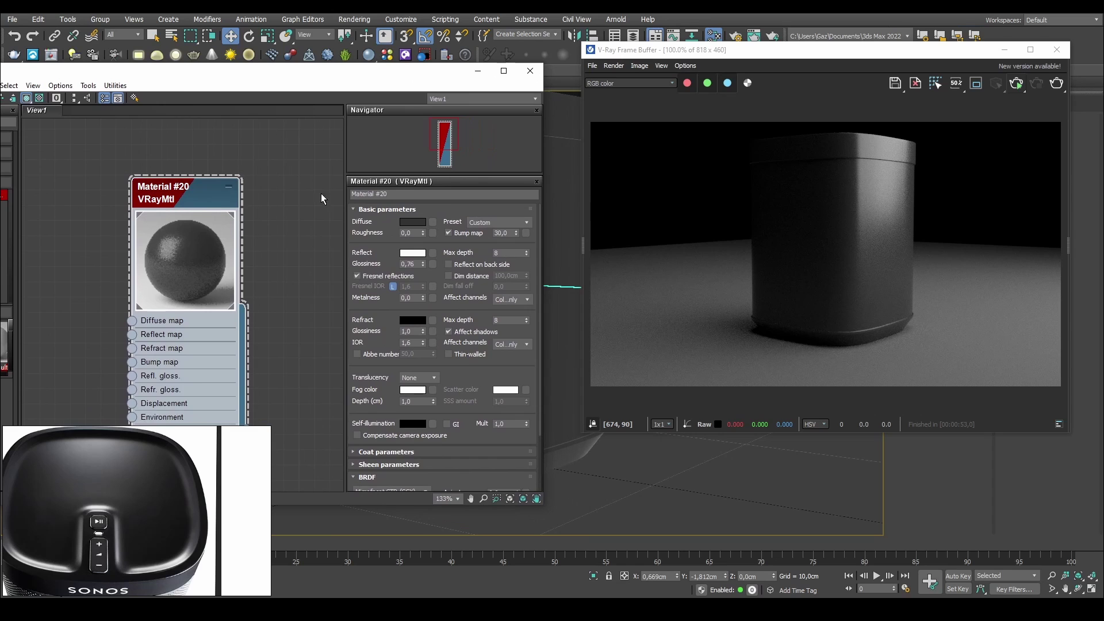
pyautogui.moveTo(326, 304); pyautogui.dragTo(205, 320, button='middle')
pyautogui.moveTo(147, 226); pyautogui.dragTo(202, 209, button='middle')
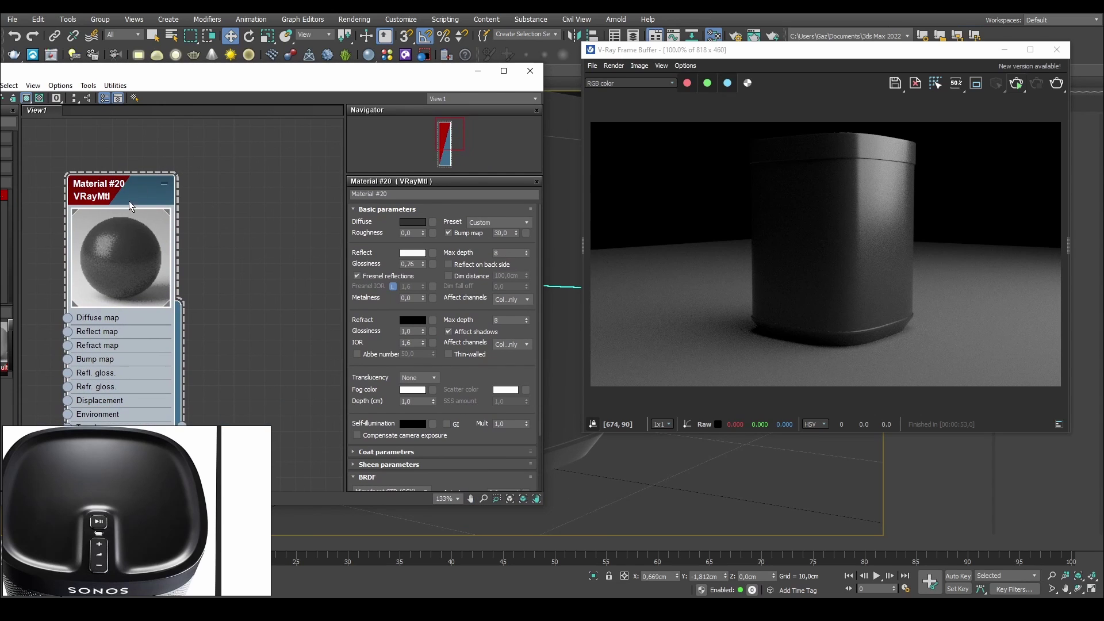
pyautogui.moveTo(128, 192)
pyautogui.keyDown('shift'); pyautogui.mouseDown()
pyautogui.moveTo(305, 180)
pyautogui.moveTo(295, 178)
pyautogui.mouseUp(); pyautogui.keyUp('shift')
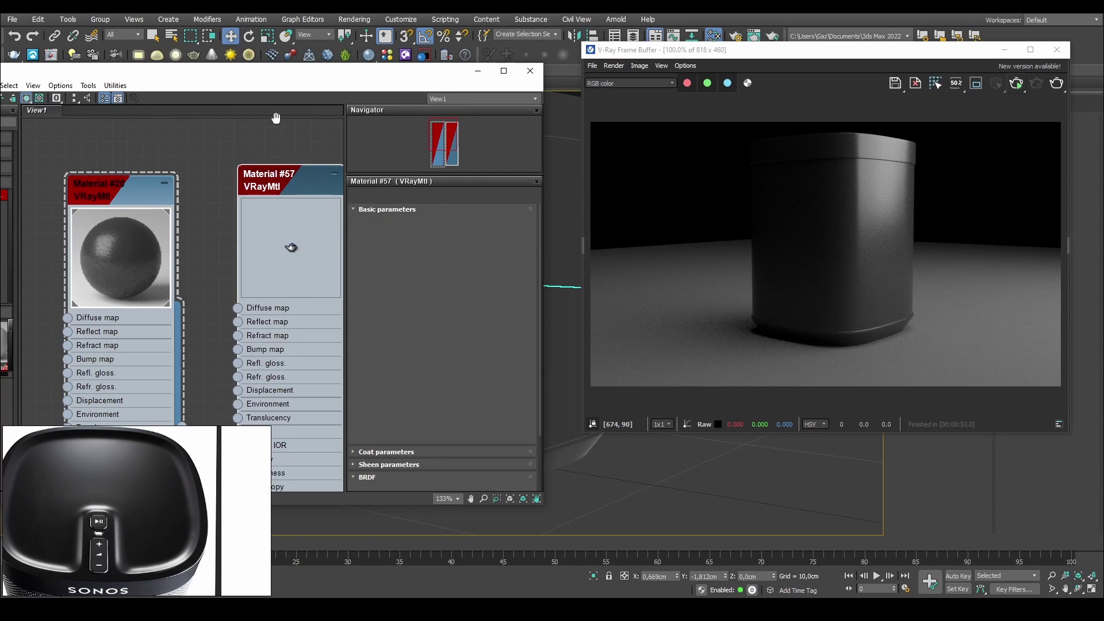
pyautogui.doubleClick(293, 173)
# Examine the close-up reference photos of the perforated metal grille beneath the Sonos top cap
pyautogui.scroll(-4, 191, 502)
pyautogui.moveTo(191, 501); pyautogui.dragTo(135, 551, button='middle')
pyautogui.scroll(4, 146, 477)
pyautogui.moveTo(146, 477); pyautogui.dragTo(108, 486, button='middle')
pyautogui.scroll(4, 108, 485)
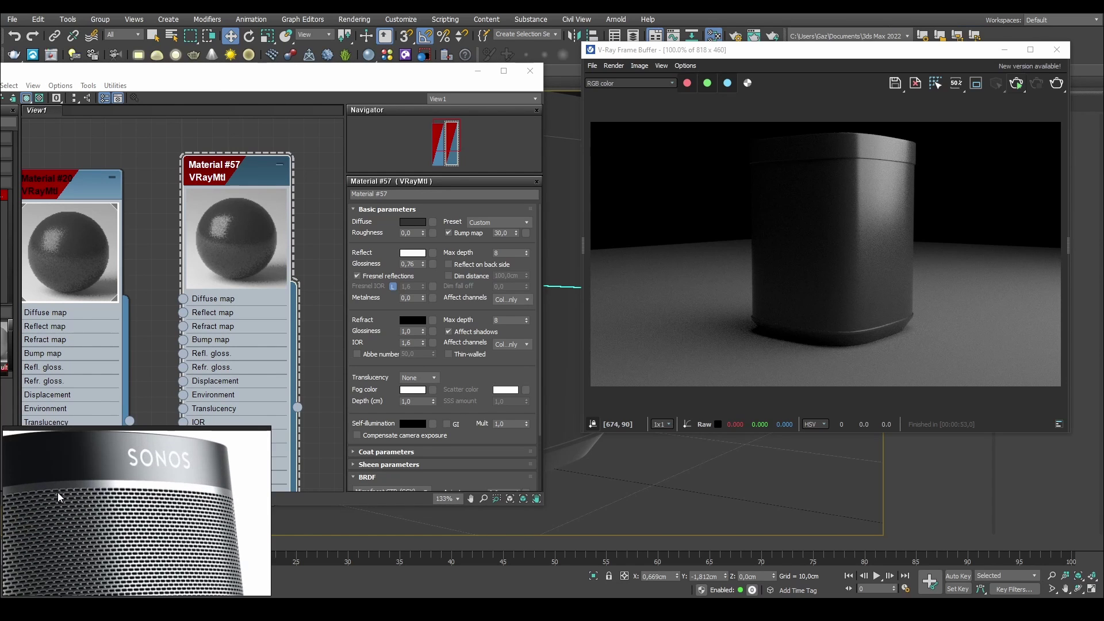
pyautogui.moveTo(292, 75); pyautogui.dragTo(435, 49)
pyautogui.moveTo(384, 176); pyautogui.dragTo(279, 147, button='middle')
pyautogui.moveTo(280, 115); pyautogui.dragTo(387, 132)
pyautogui.moveTo(336, 55); pyautogui.dragTo(260, 84)
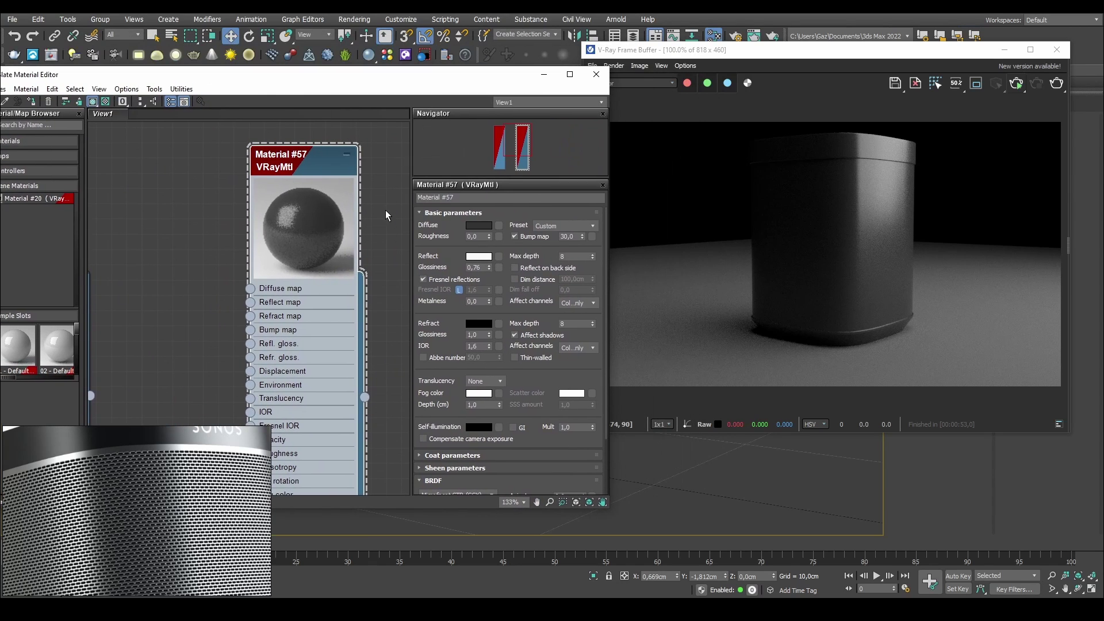
pyautogui.moveTo(340, 79); pyautogui.dragTo(387, 79)
pyautogui.moveTo(373, 159); pyautogui.dragTo(405, 144)
pyautogui.moveTo(312, 276); pyautogui.dragTo(315, 298, button='middle')
pyautogui.scroll(-2, 306, 233)
# Select the Editable Poly polygons of the speaker's side wall below the top cap
pyautogui.moveTo(379, 78); pyautogui.dragTo(310, 230)
pyautogui.click(557, 155)
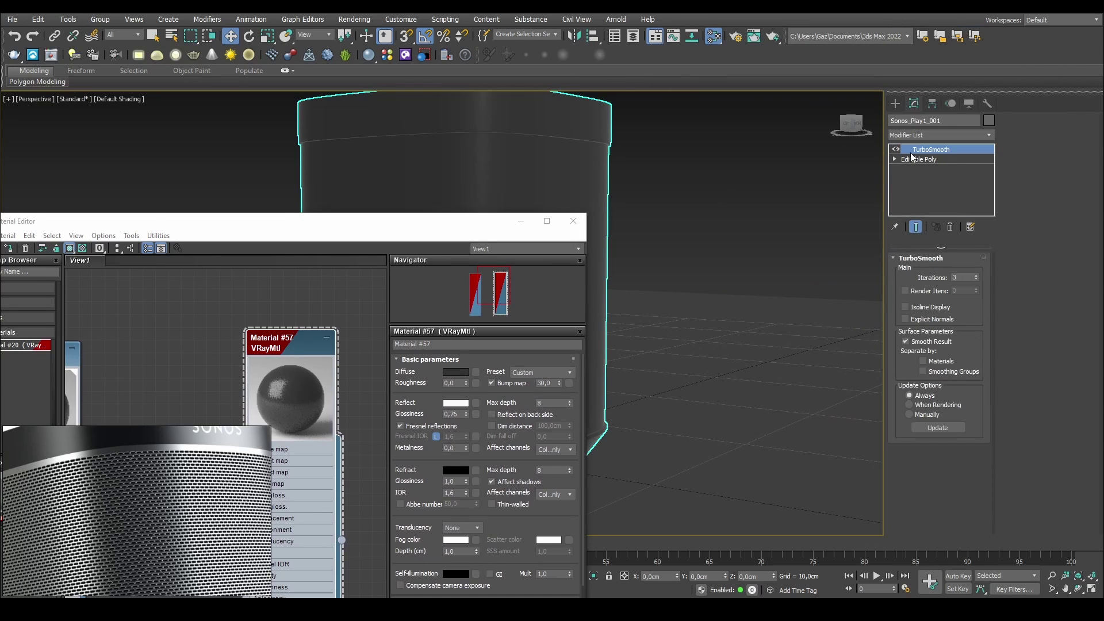
pyautogui.click(919, 160)
pyautogui.press('5')
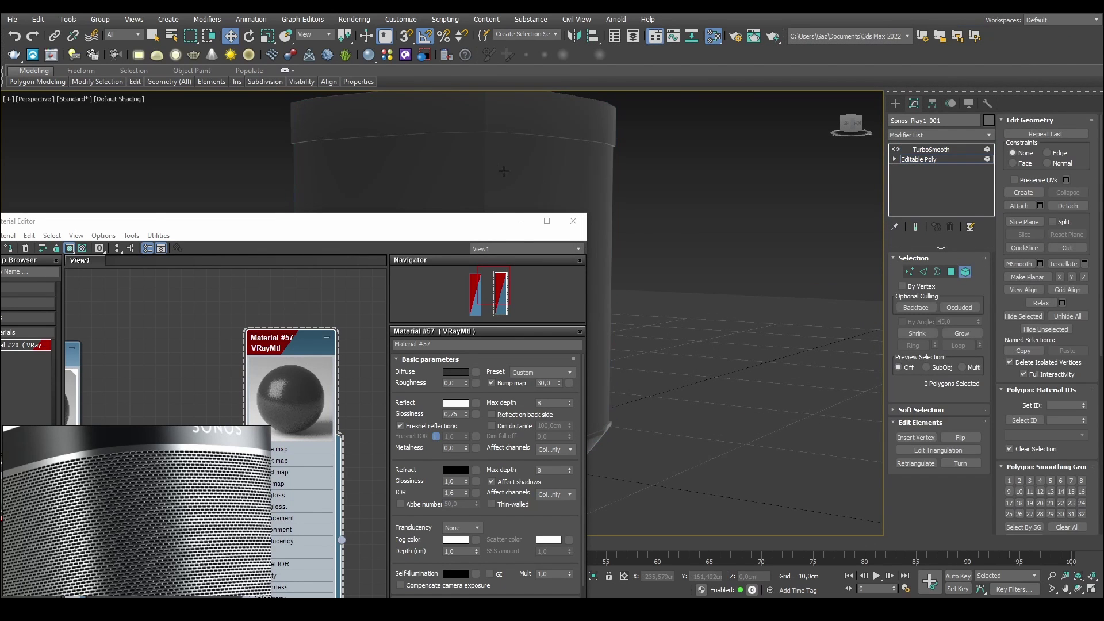
pyautogui.click(504, 172)
pyautogui.click(951, 272)
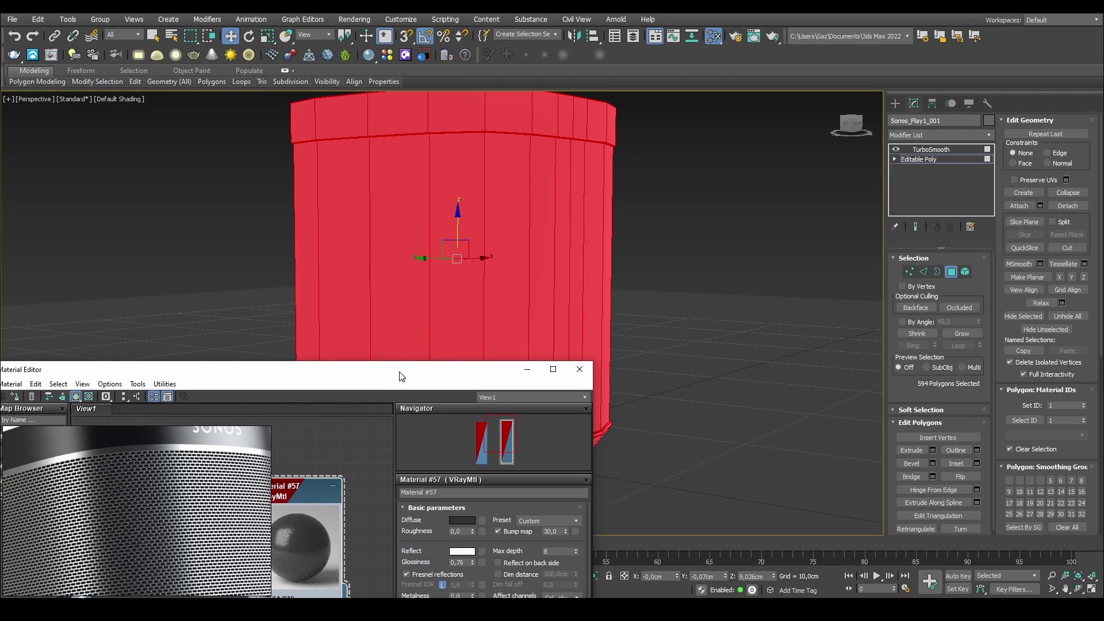
pyautogui.moveTo(394, 222); pyautogui.dragTo(503, 347)
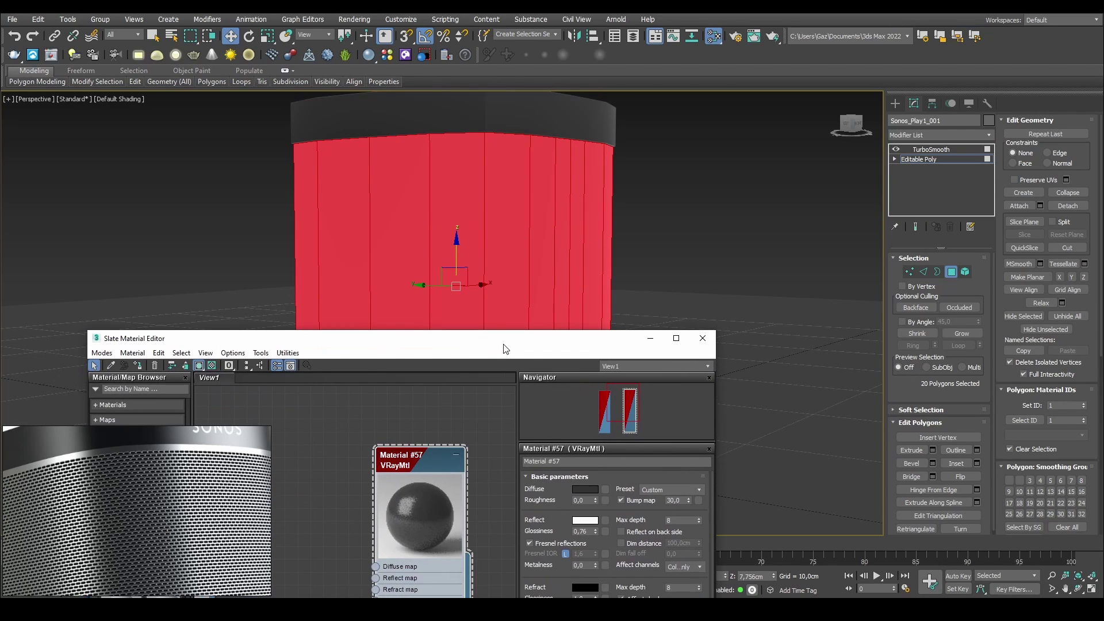
# Display the smoothed end result and grow the side-wall polygon selection once to reach the cap seam
pyautogui.click(917, 228)
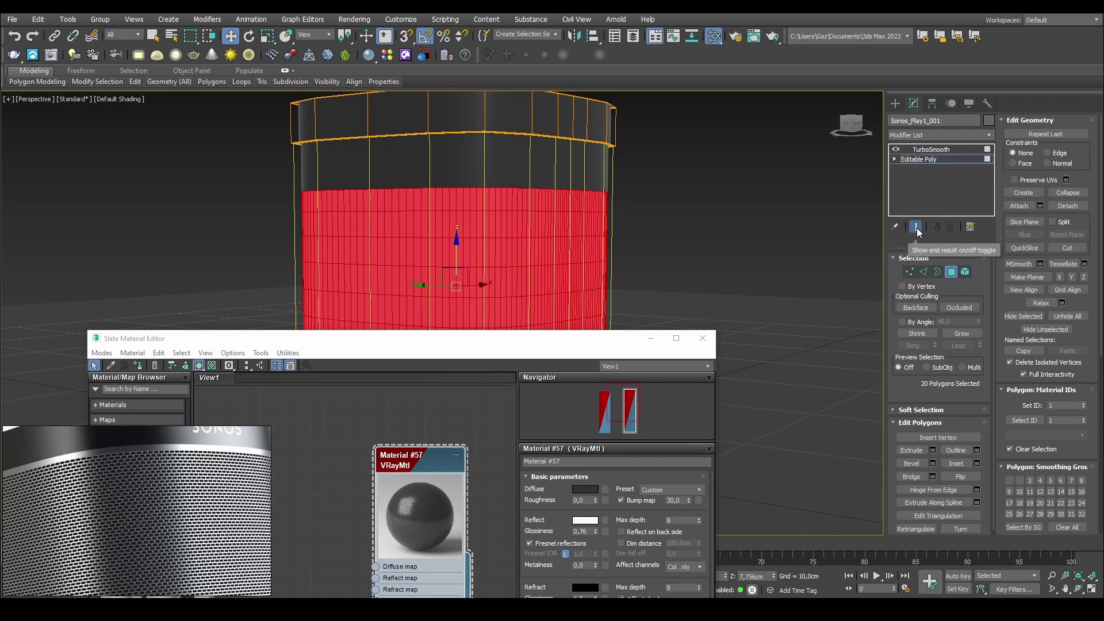
pyautogui.moveTo(510, 345); pyautogui.dragTo(504, 473)
pyautogui.scroll(3, 517, 148)
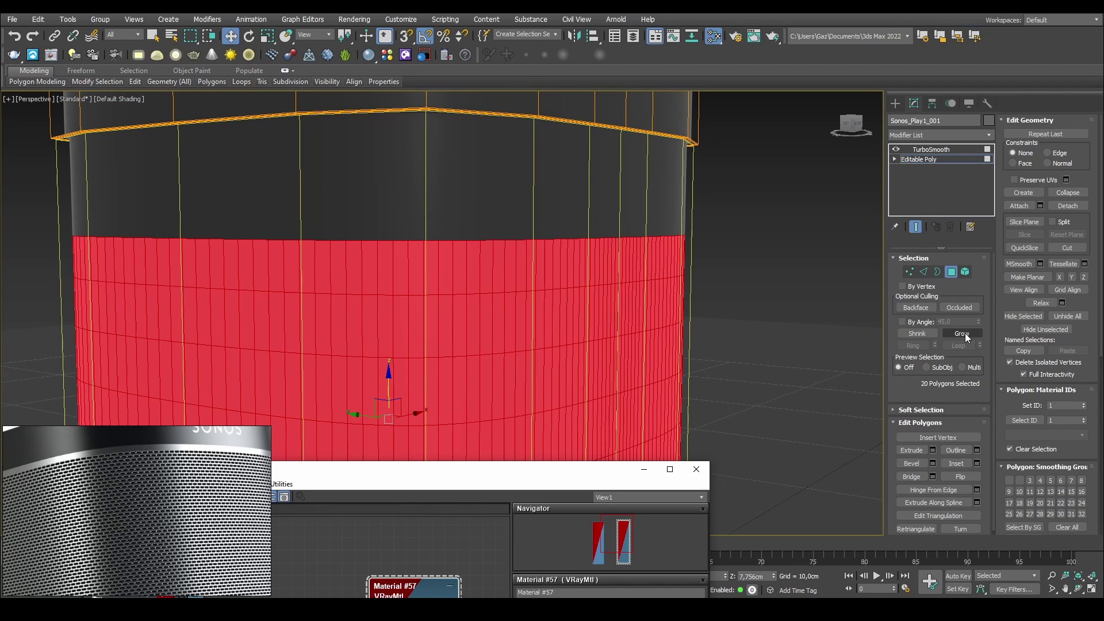
pyautogui.click(966, 337)
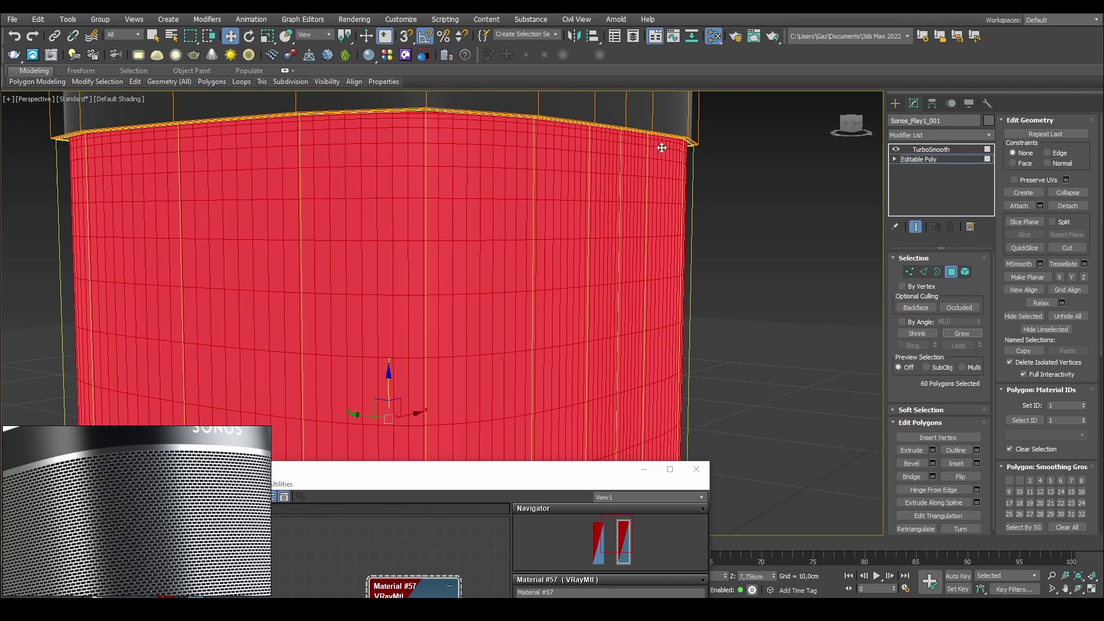
pyautogui.scroll(2, 593, 142)
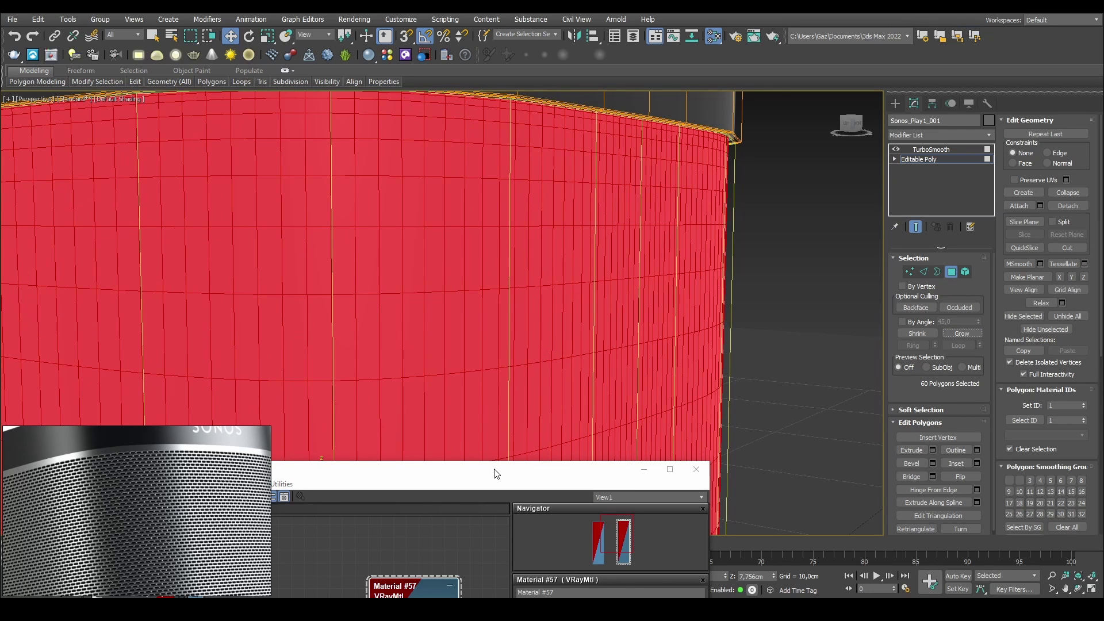
# Assign the duplicated VRayMtl to the selected side-wall polygons and leave polygon editing
pyautogui.moveTo(496, 473); pyautogui.dragTo(516, 73)
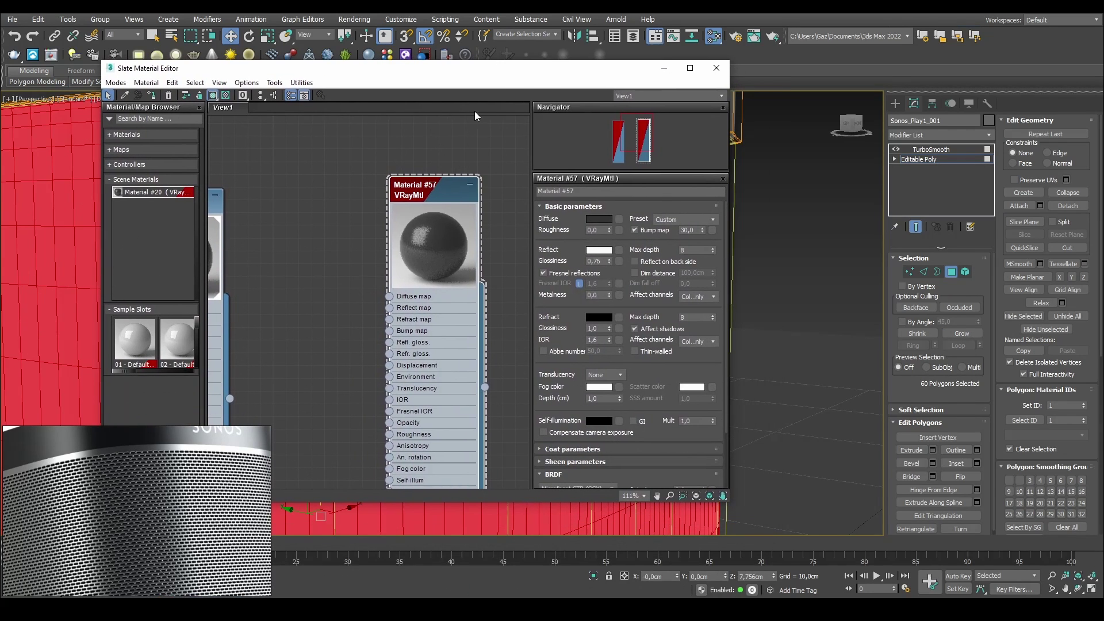
pyautogui.click(202, 95)
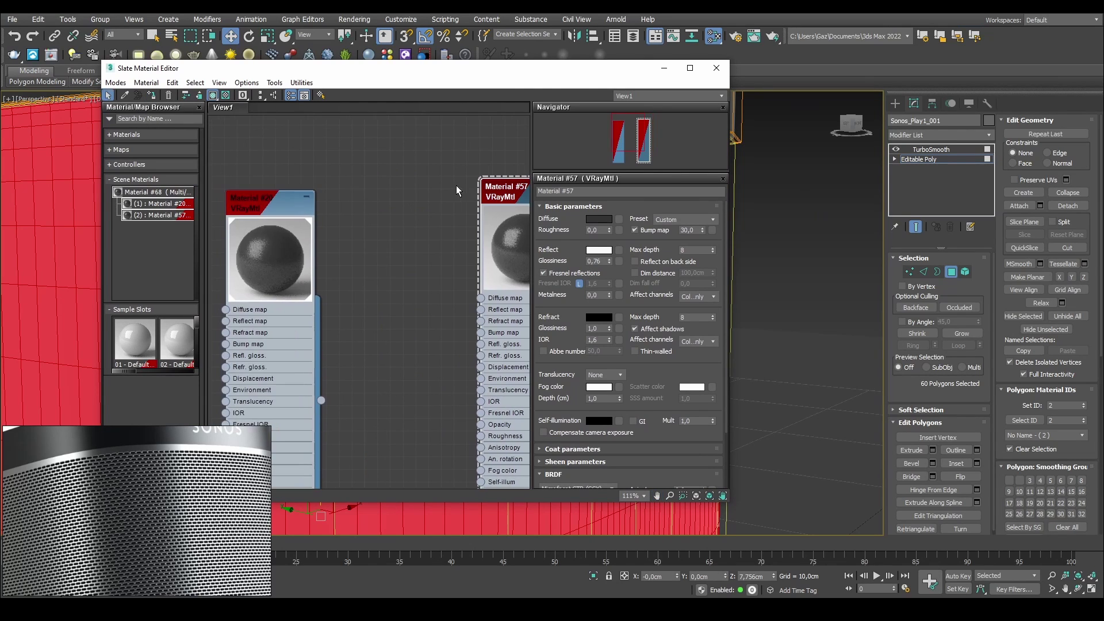
pyautogui.moveTo(491, 191); pyautogui.dragTo(364, 192, button='middle')
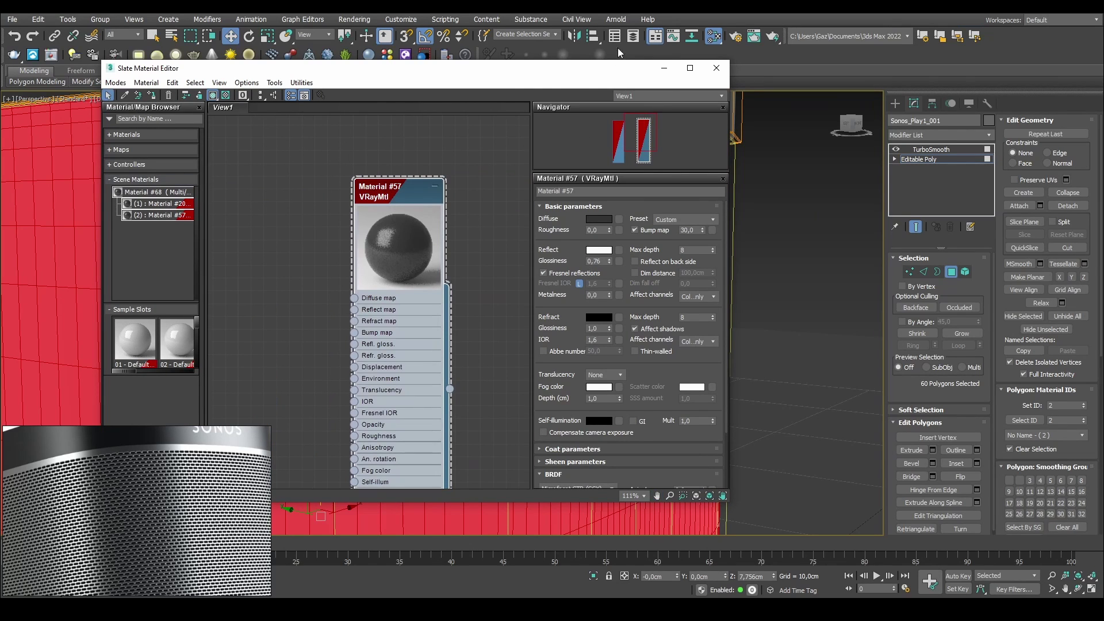
pyautogui.click(951, 272)
# Make the duplicated material metallic with diffuse grey 96, reflection glossiness 0.82 and metalness 1.0
pyautogui.click(598, 219)
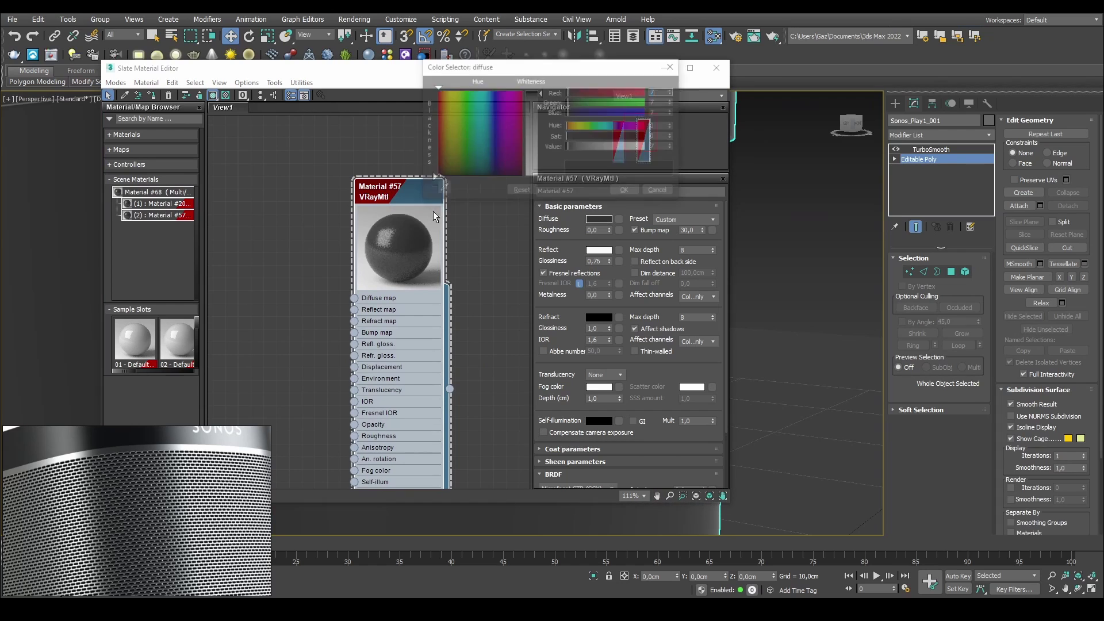
pyautogui.moveTo(542, 98); pyautogui.dragTo(541, 108)
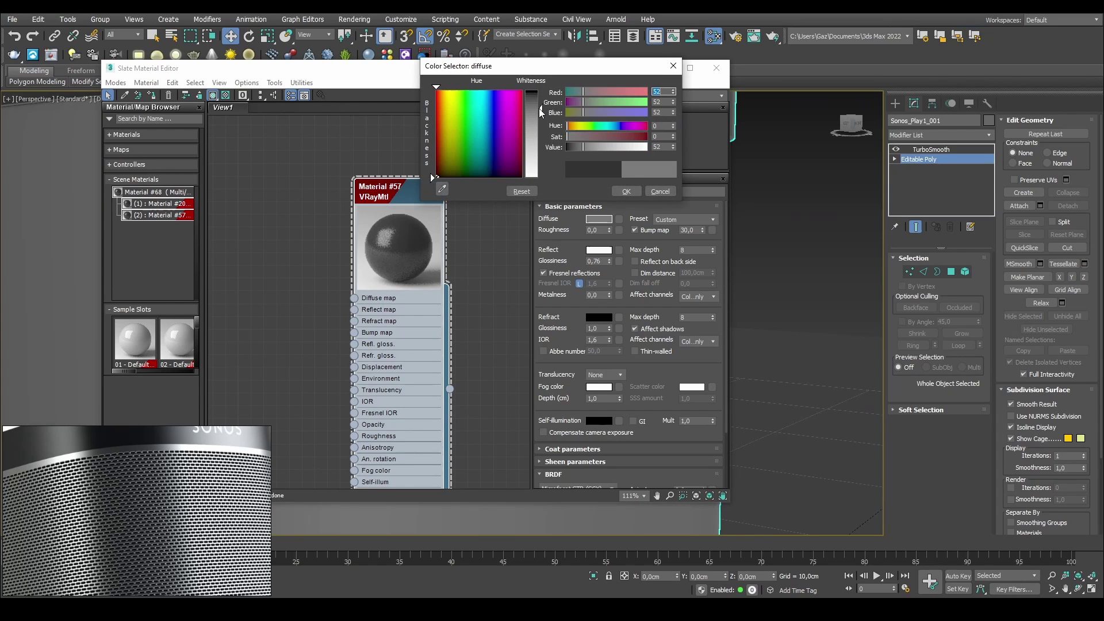
pyautogui.click(625, 190)
pyautogui.moveTo(608, 261); pyautogui.dragTo(607, 258)
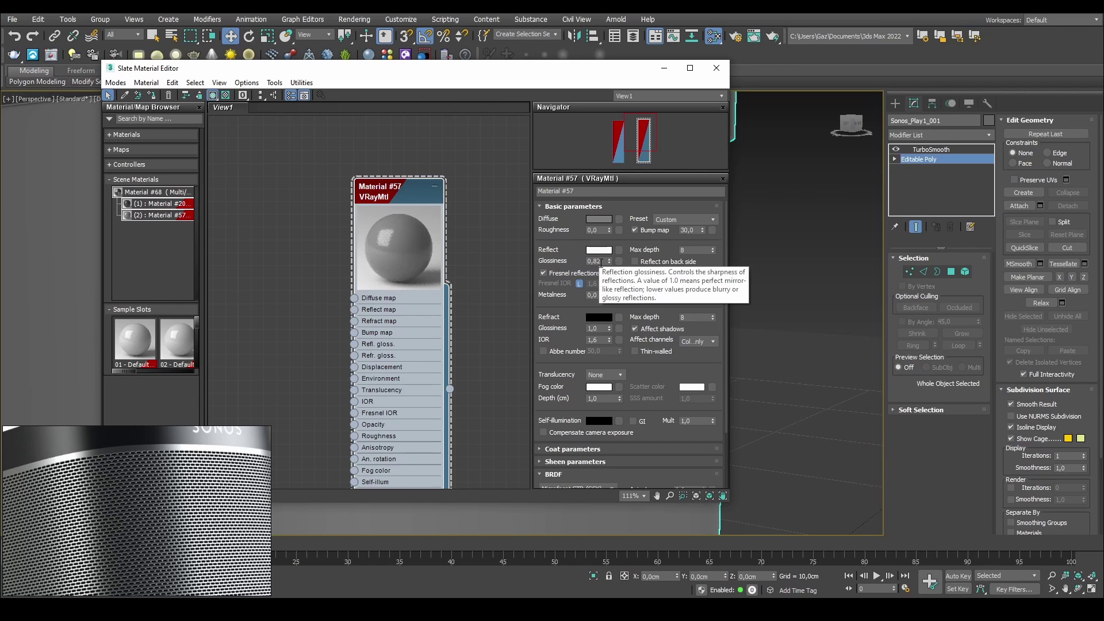
pyautogui.moveTo(610, 295); pyautogui.dragTo(433, 145)
# Reselect the speaker, frame it in the perspective view and render it
pyautogui.click(798, 178)
pyautogui.scroll(-5, 798, 177)
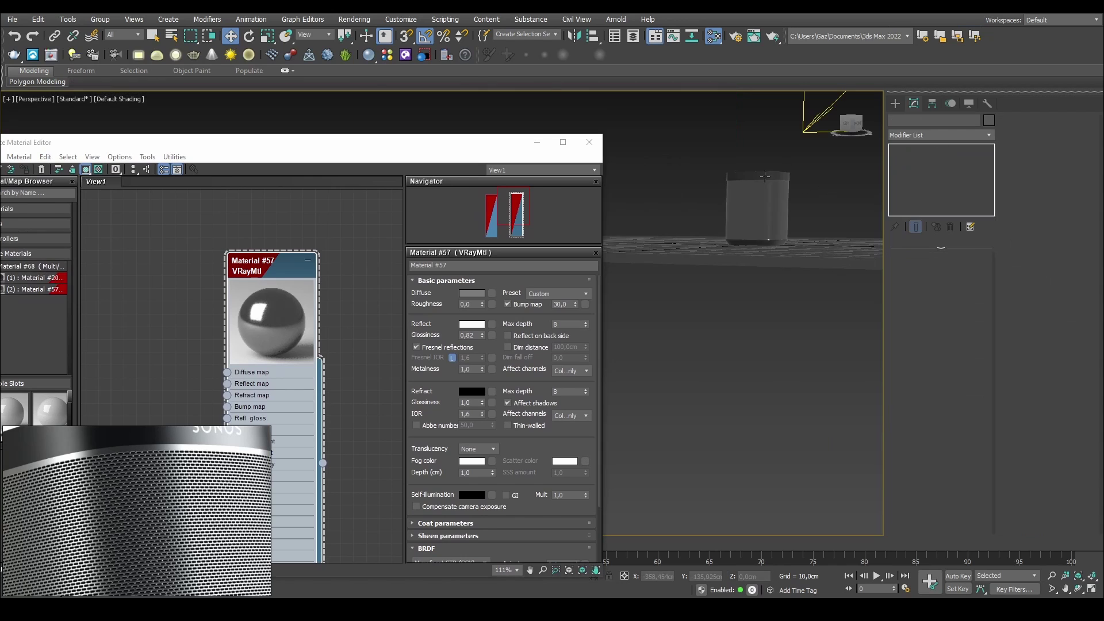
pyautogui.click(769, 207)
pyautogui.press('z')
pyautogui.moveTo(727, 203); pyautogui.dragTo(703, 216, button='middle')
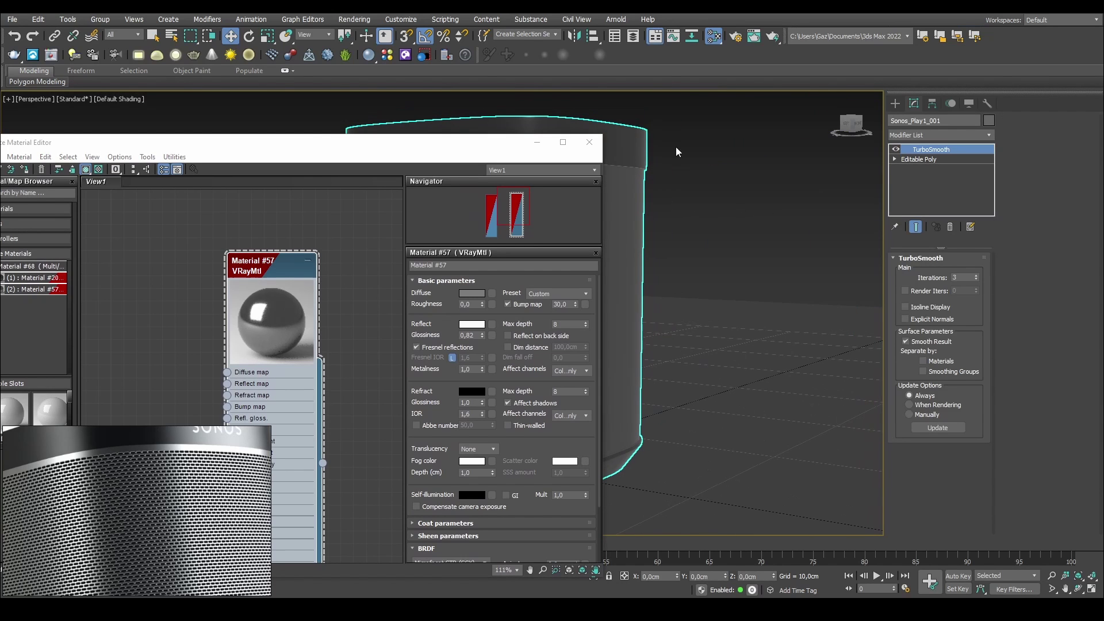
pyautogui.click(772, 37)
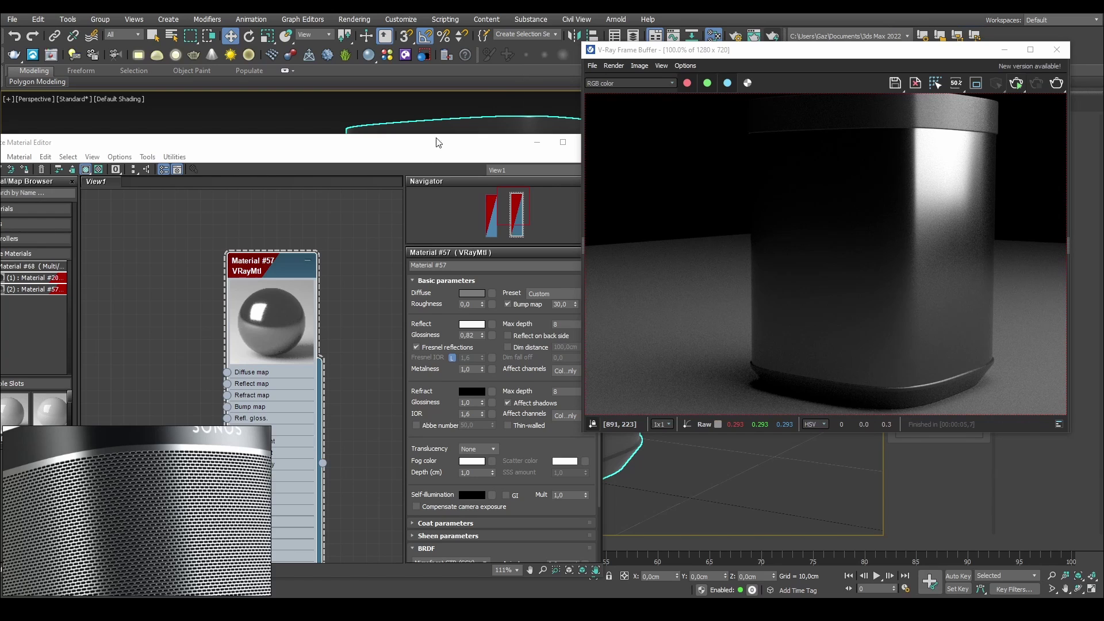
# Lighten the grille material's diffuse colour to a paler grey and check it in the interactive render
pyautogui.click(472, 293)
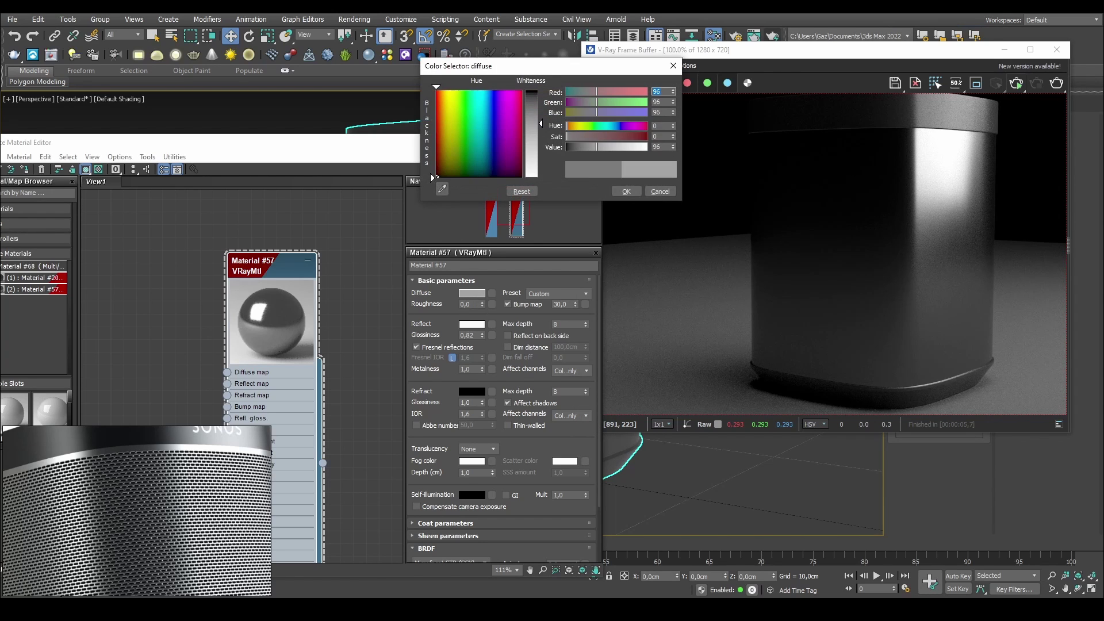
pyautogui.click(627, 191)
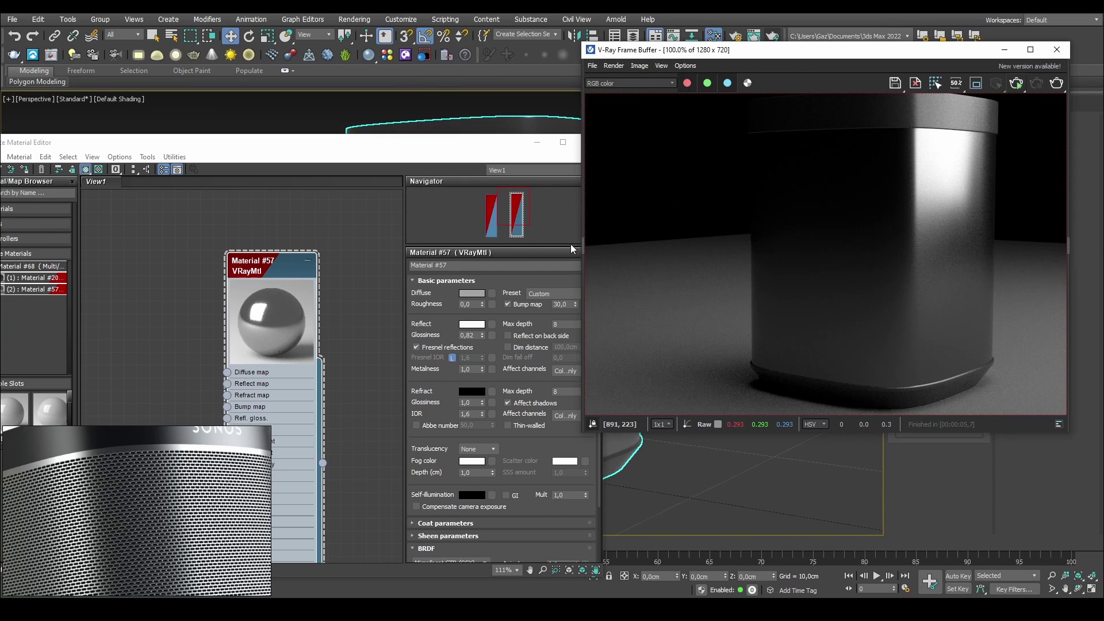
pyautogui.scroll(2, 871, 224)
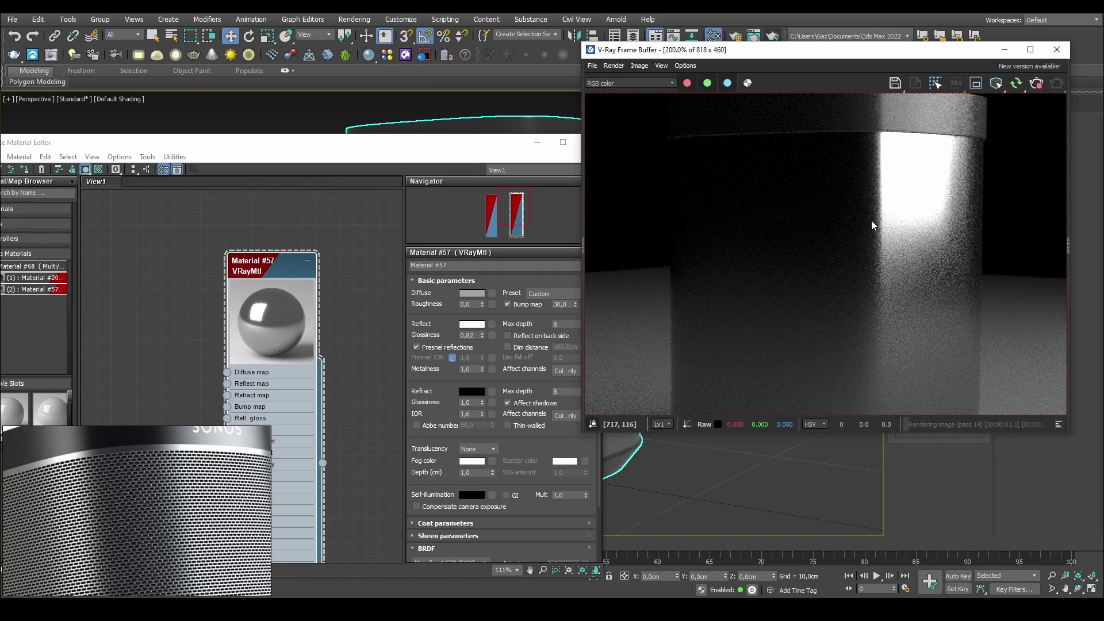
pyautogui.scroll(-2, 866, 221)
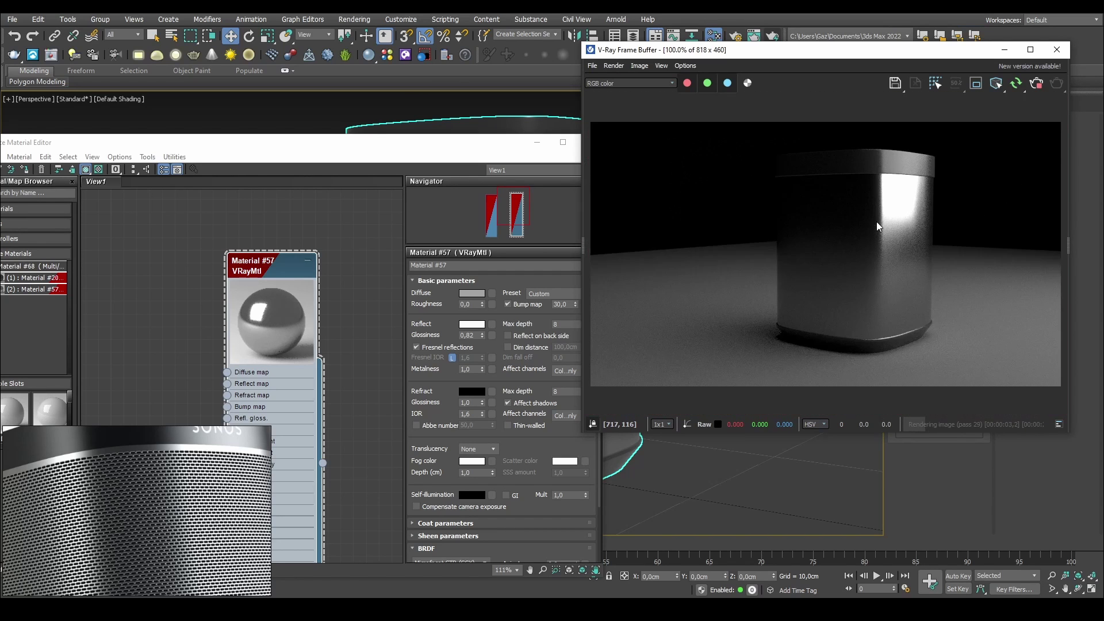
# Lower the grille material's reflection glossiness to 0.7 to soften the highlight on the speaker's side
pyautogui.scroll(2, 876, 224)
pyautogui.moveTo(420, 147); pyautogui.dragTo(433, 128)
pyautogui.scroll(-2, 684, 183)
pyautogui.scroll(2, 748, 192)
pyautogui.click(846, 185)
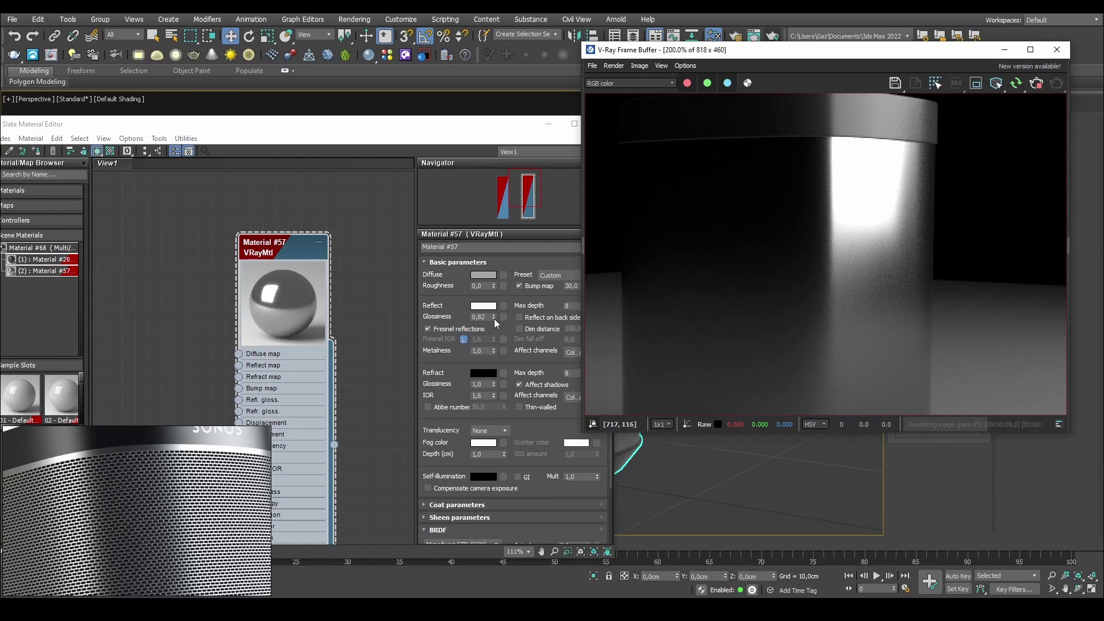
pyautogui.moveTo(494, 318); pyautogui.dragTo(493, 326)
# Examine the metallic side wall's highlight and the cap seam in the interactive render against the grille reference photo
pyautogui.click(858, 225)
pyautogui.scroll(-1, 858, 225)
pyautogui.scroll(1, 870, 227)
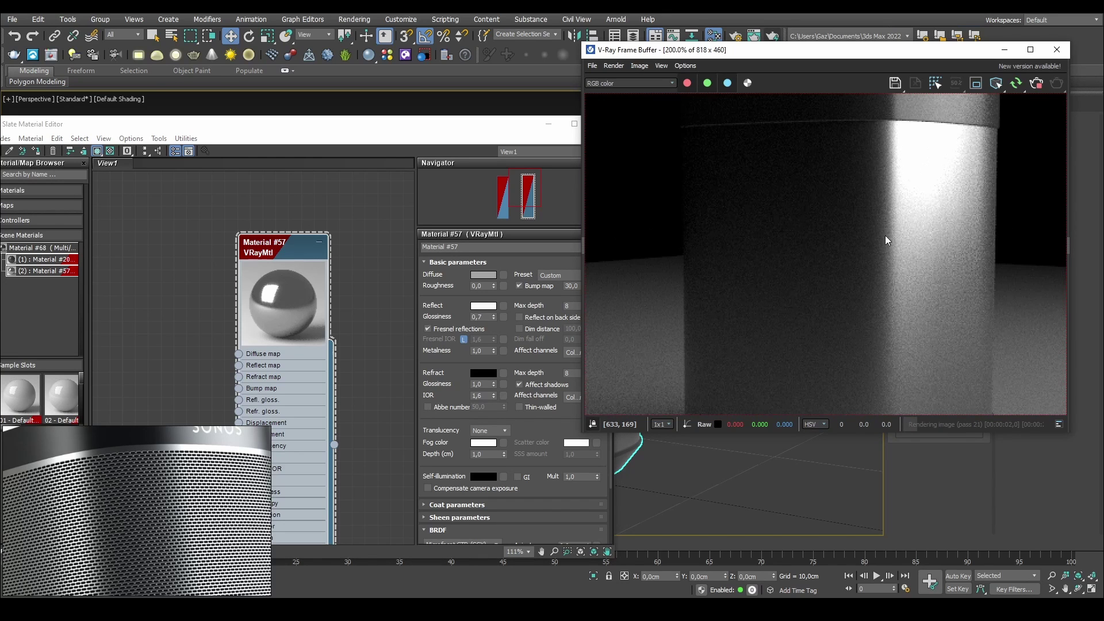
pyautogui.scroll(-2, 857, 193)
pyautogui.scroll(2, 875, 207)
pyautogui.scroll(-2, 909, 202)
pyautogui.scroll(2, 896, 207)
pyautogui.moveTo(463, 133); pyautogui.dragTo(401, 124)
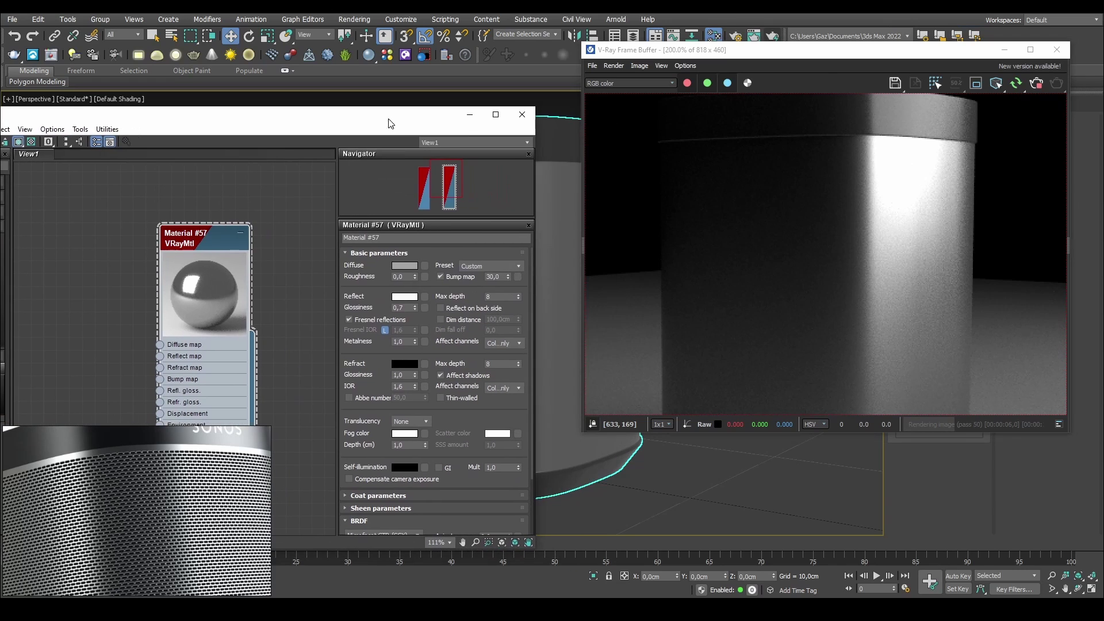
pyautogui.scroll(-2, 850, 218)
pyautogui.scroll(2, 907, 201)
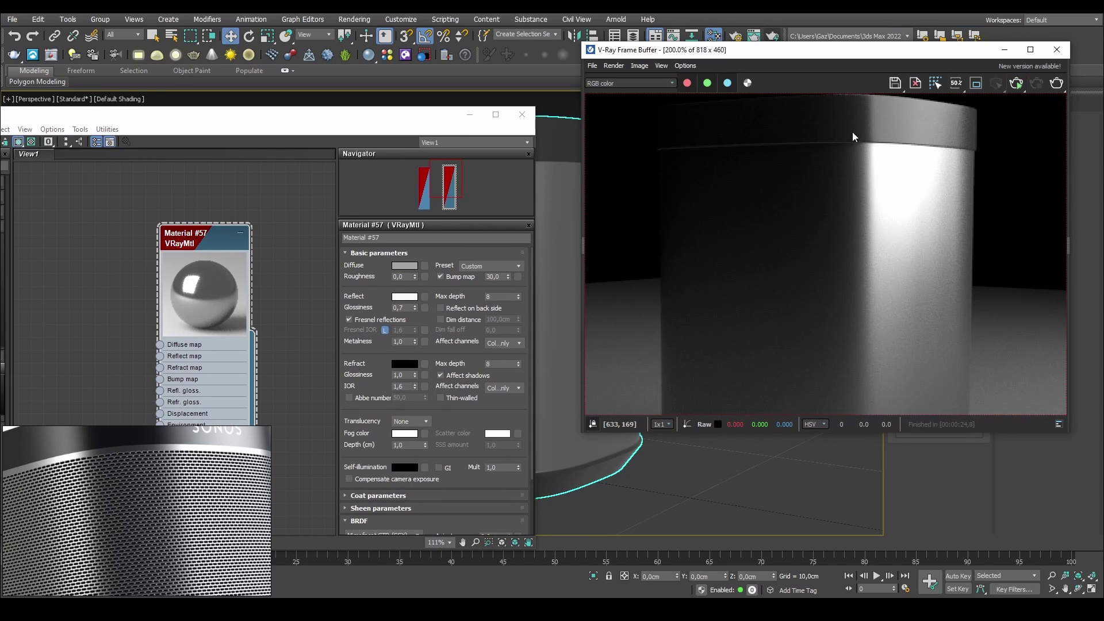
pyautogui.scroll(-2, 677, 188)
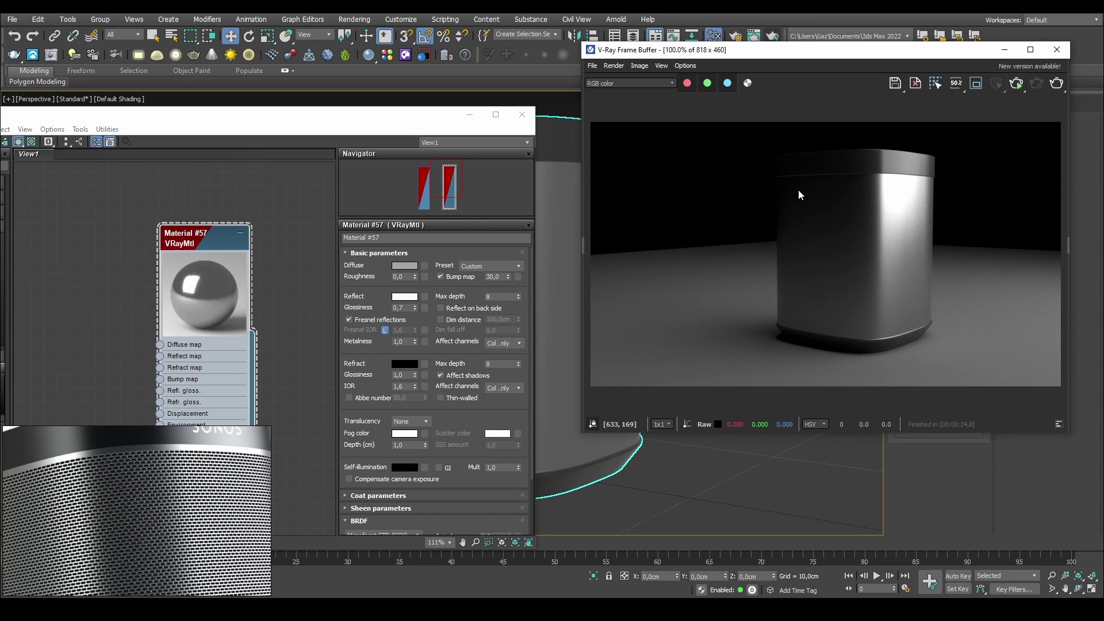
pyautogui.scroll(2, 892, 192)
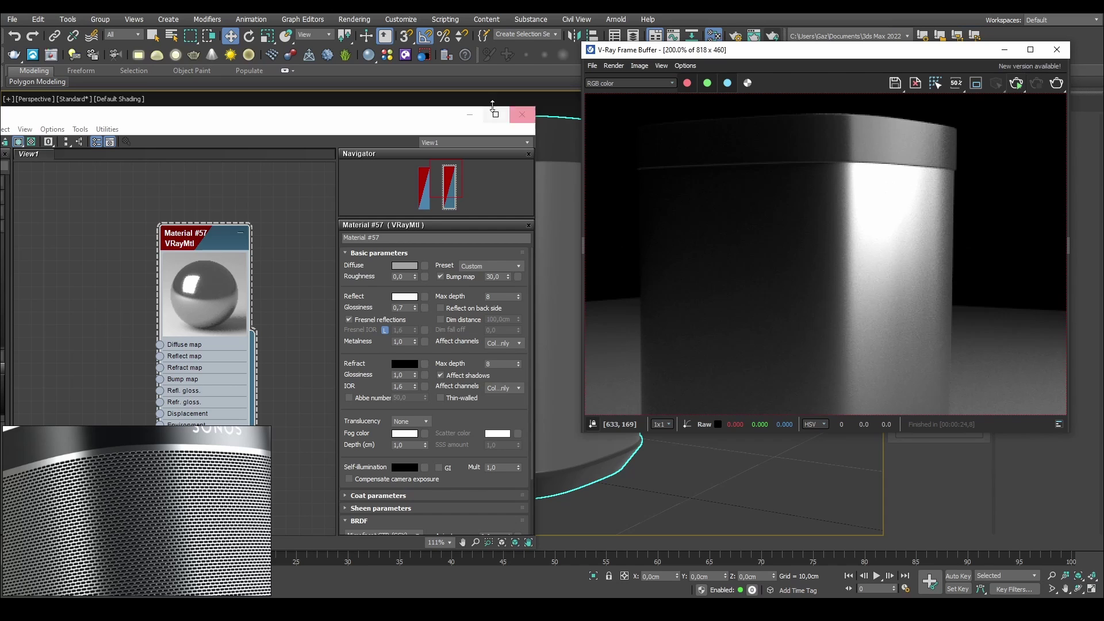
# Duplicate the metallic grille material and place the copy beside the original in the material view
pyautogui.moveTo(419, 123); pyautogui.dragTo(507, 91)
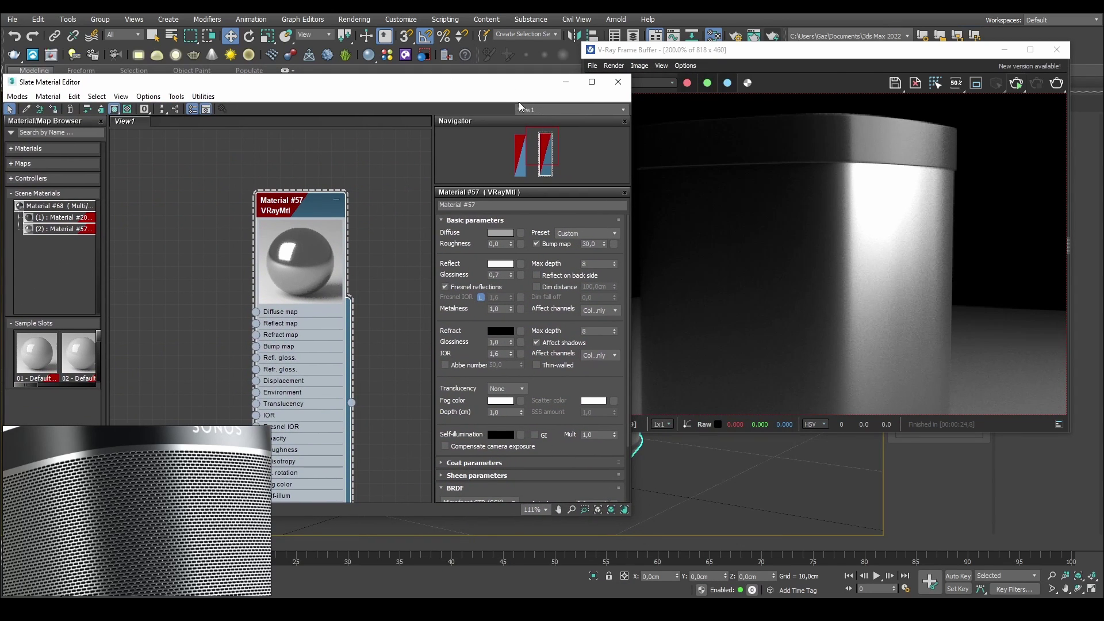
pyautogui.moveTo(372, 74); pyautogui.dragTo(385, 69)
pyautogui.scroll(-5, 277, 198)
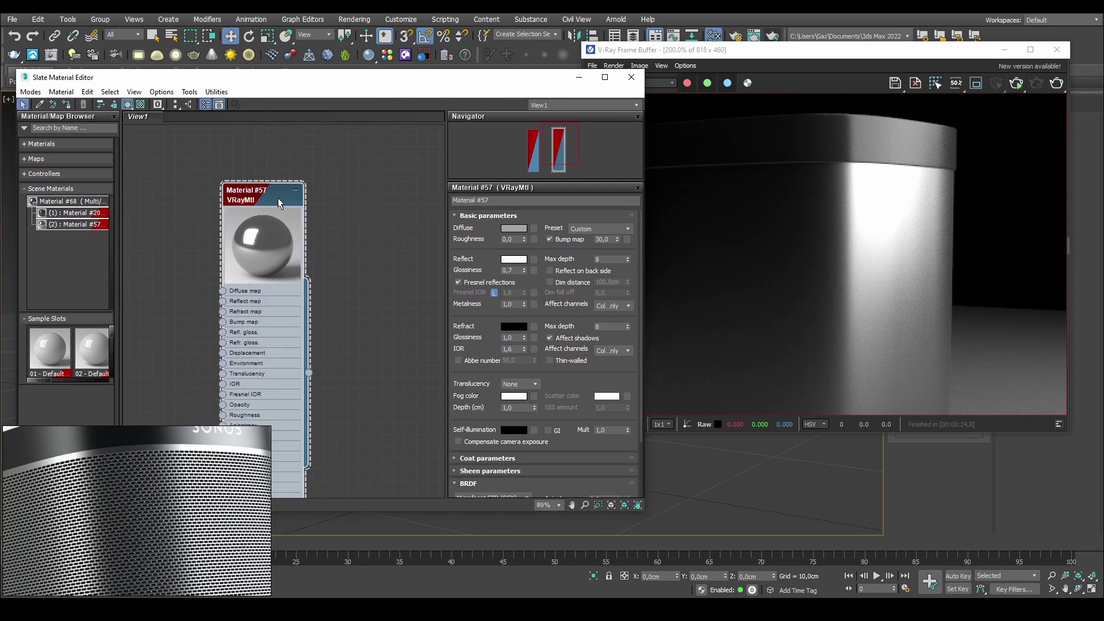
pyautogui.moveTo(222, 212); pyautogui.dragTo(311, 205, button='middle')
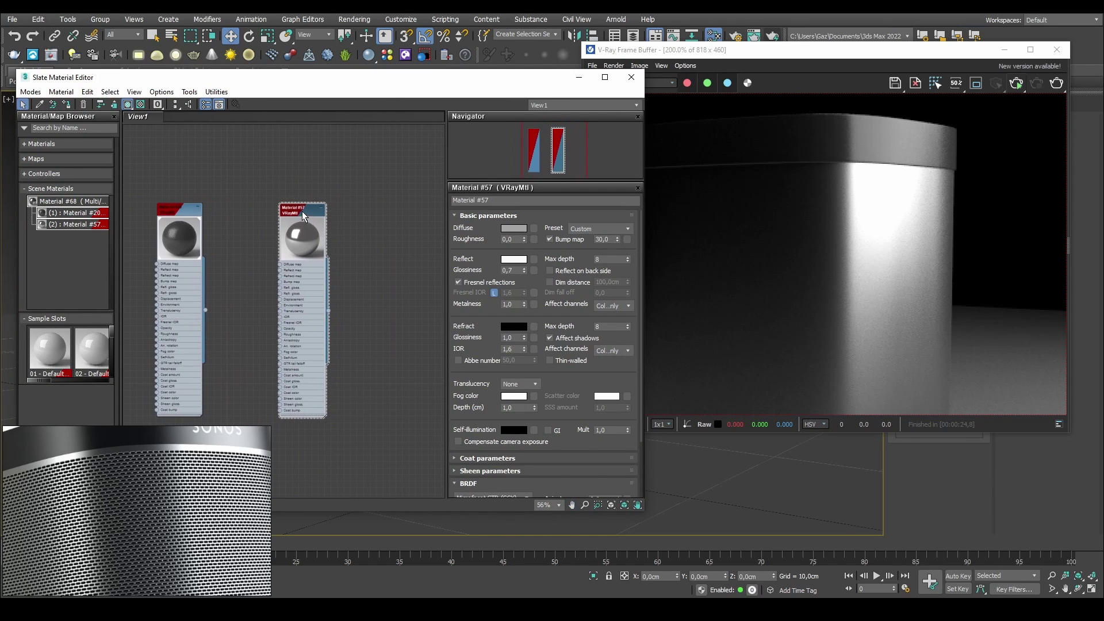
pyautogui.keyDown('shift'); pyautogui.moveTo(304, 212); pyautogui.dragTo(405, 207); pyautogui.keyUp('shift')
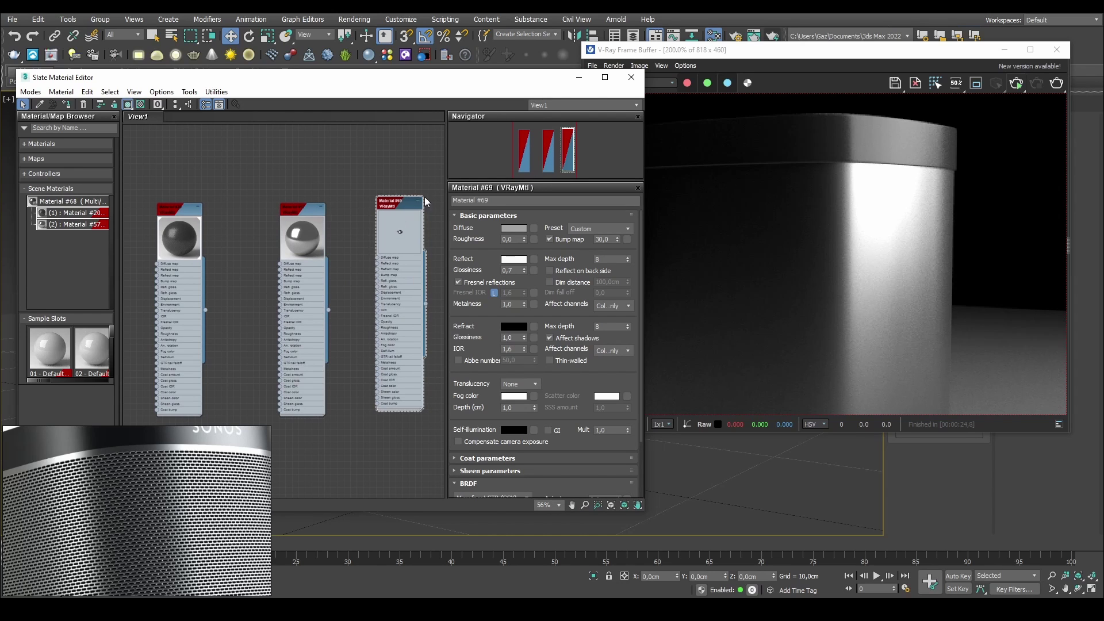
pyautogui.moveTo(397, 200); pyautogui.dragTo(443, 201)
# Lighten the copied material's diffuse colour to a pale grey with value 181
pyautogui.scroll(5, 384, 187)
pyautogui.click(512, 229)
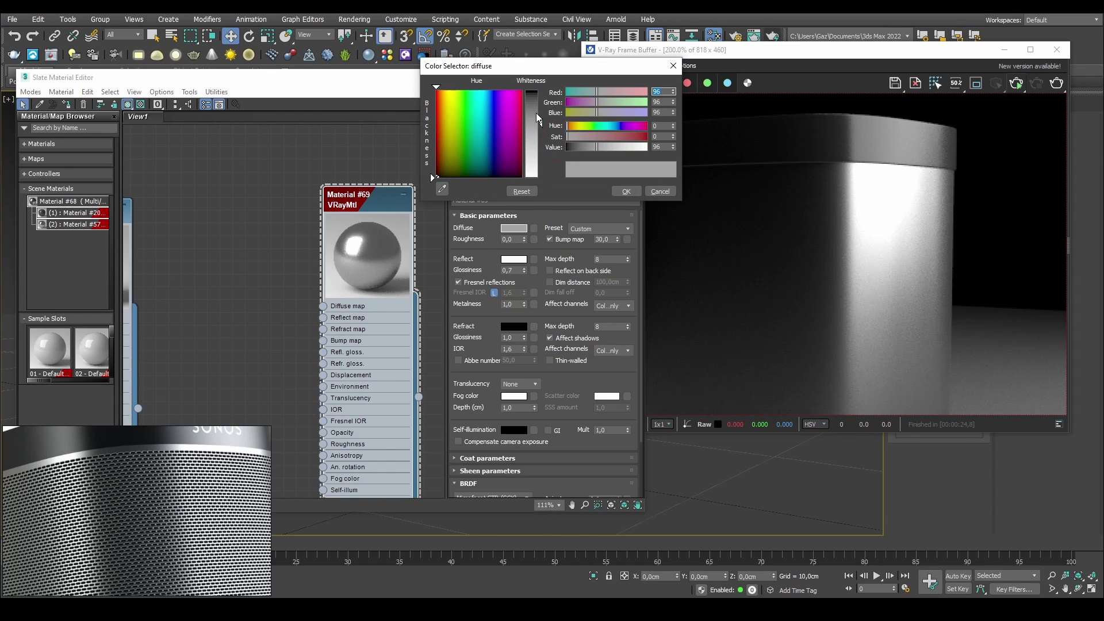
pyautogui.moveTo(541, 123); pyautogui.dragTo(541, 153)
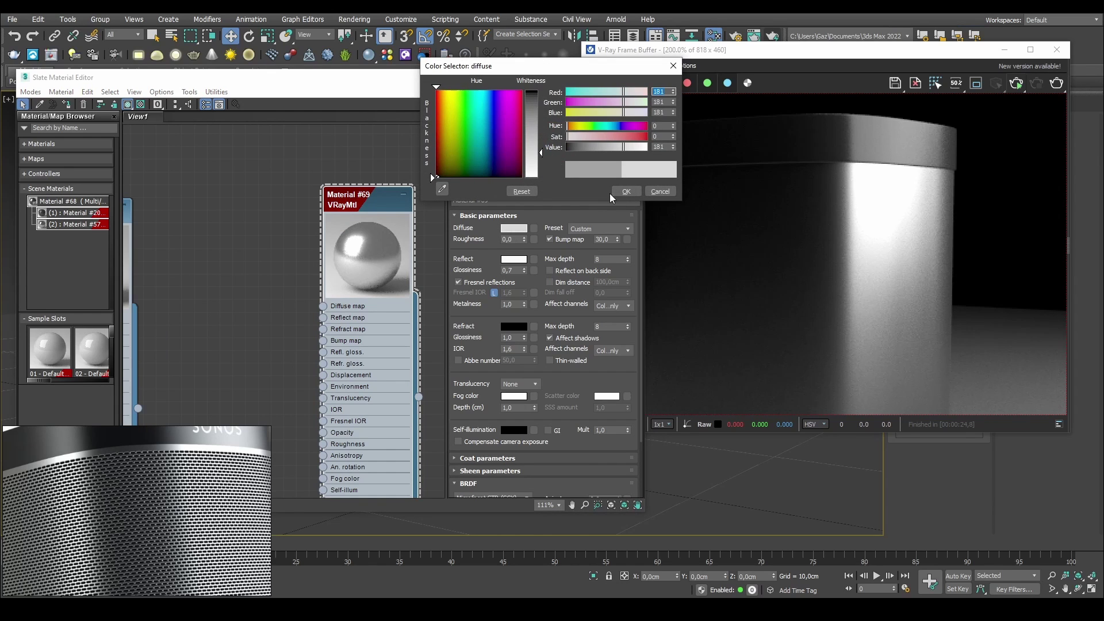
pyautogui.click(625, 191)
# Set the copied material's metalness to 0 and reflection glossiness to 0.78, and darken its reflection colour to mid grey
pyautogui.rightClick(526, 305)
pyautogui.moveTo(524, 271); pyautogui.dragTo(524, 267)
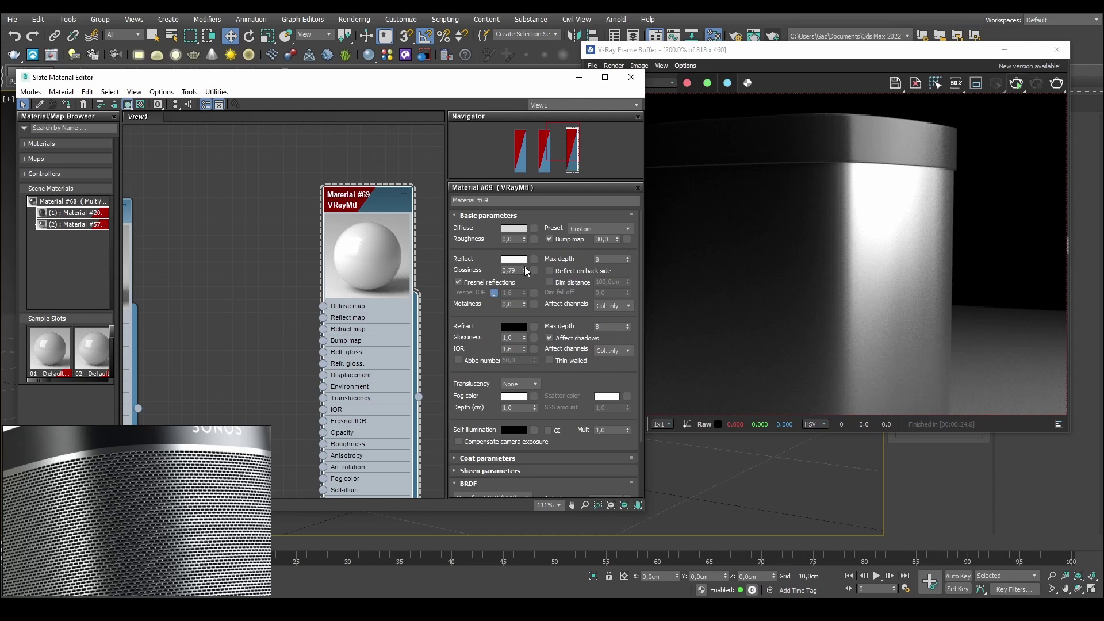
pyautogui.click(514, 259)
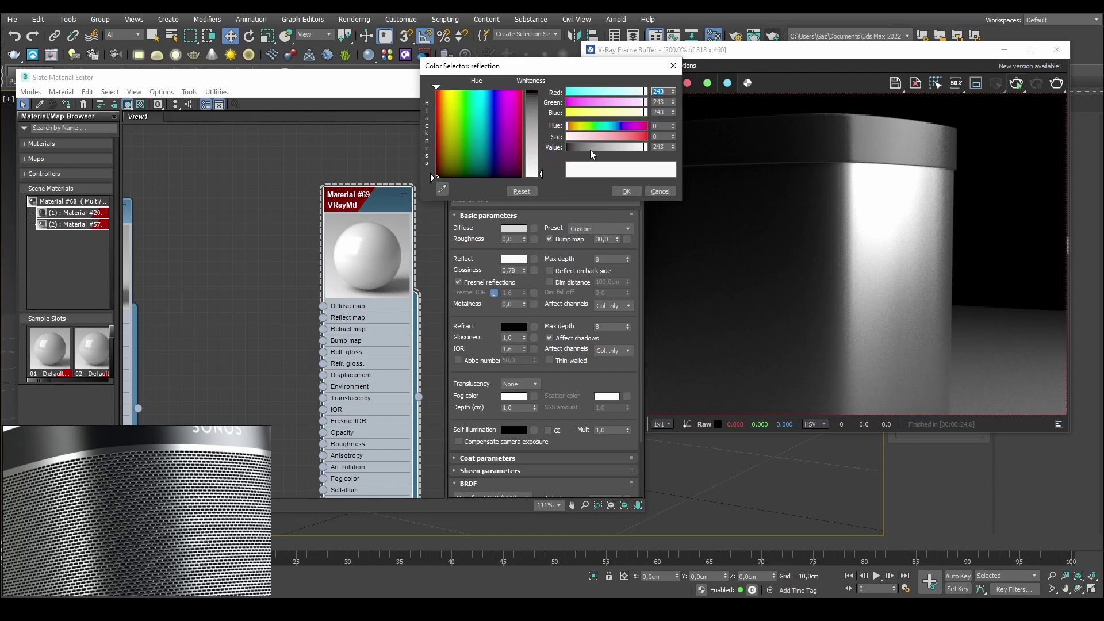
pyautogui.click(625, 191)
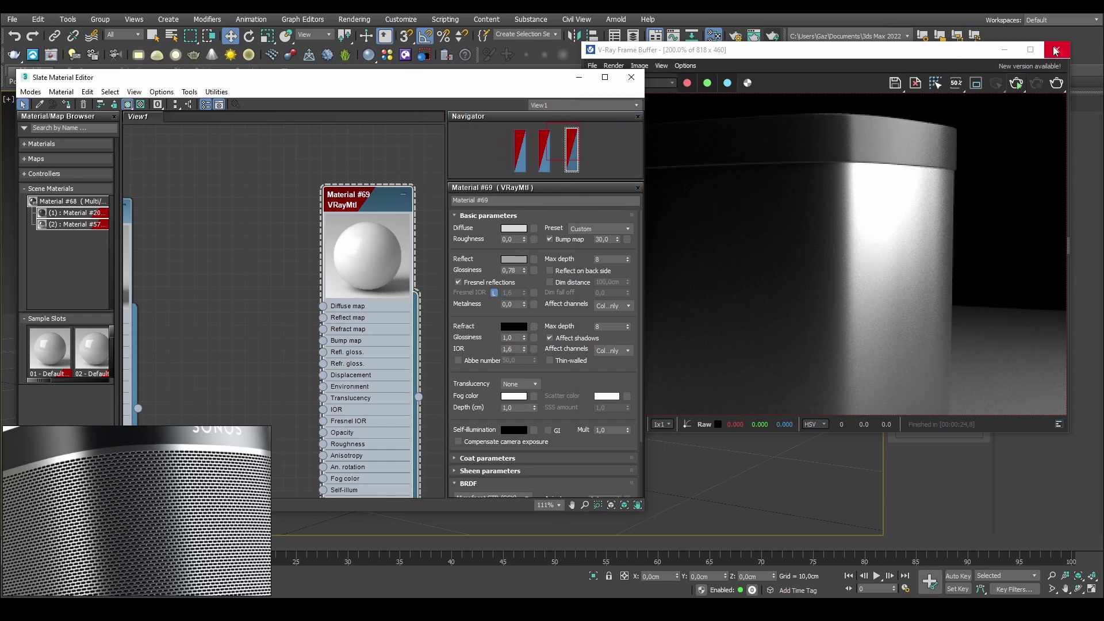
# Close the render window and select the small diode element on the speaker's top face at element level
pyautogui.click(1057, 49)
pyautogui.click(777, 197)
pyautogui.scroll(-7, 702, 226)
pyautogui.keyDown('alt'); pyautogui.moveTo(703, 226); pyautogui.dragTo(737, 259, button='middle'); pyautogui.keyUp('alt')
pyautogui.scroll(9, 704, 224)
pyautogui.scroll(5, 694, 249)
pyautogui.click(693, 249)
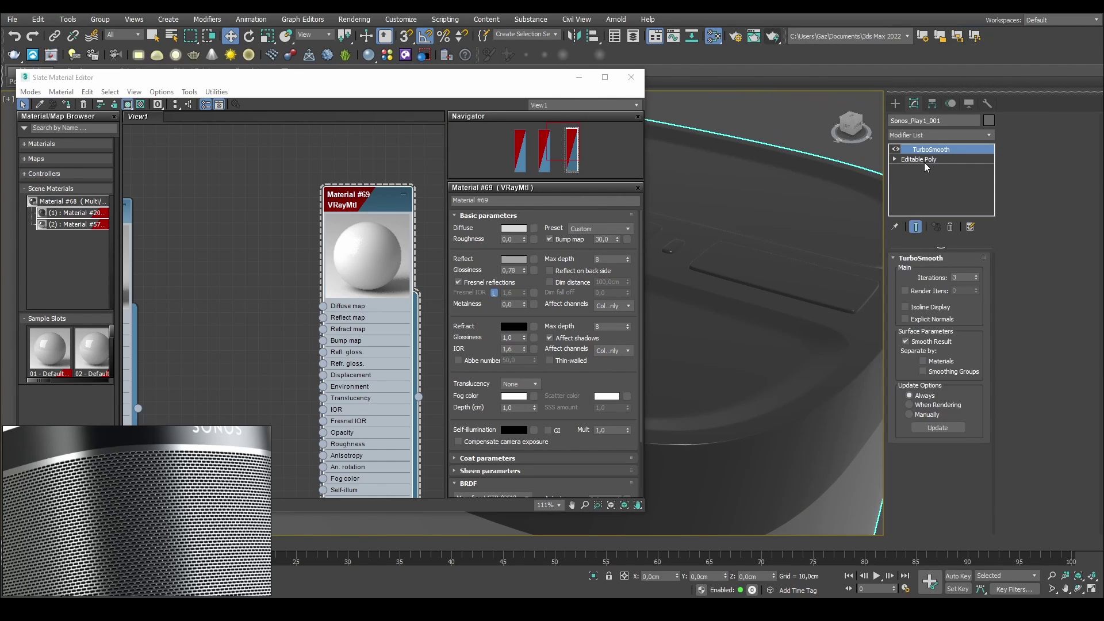
pyautogui.click(923, 160)
pyautogui.click(966, 272)
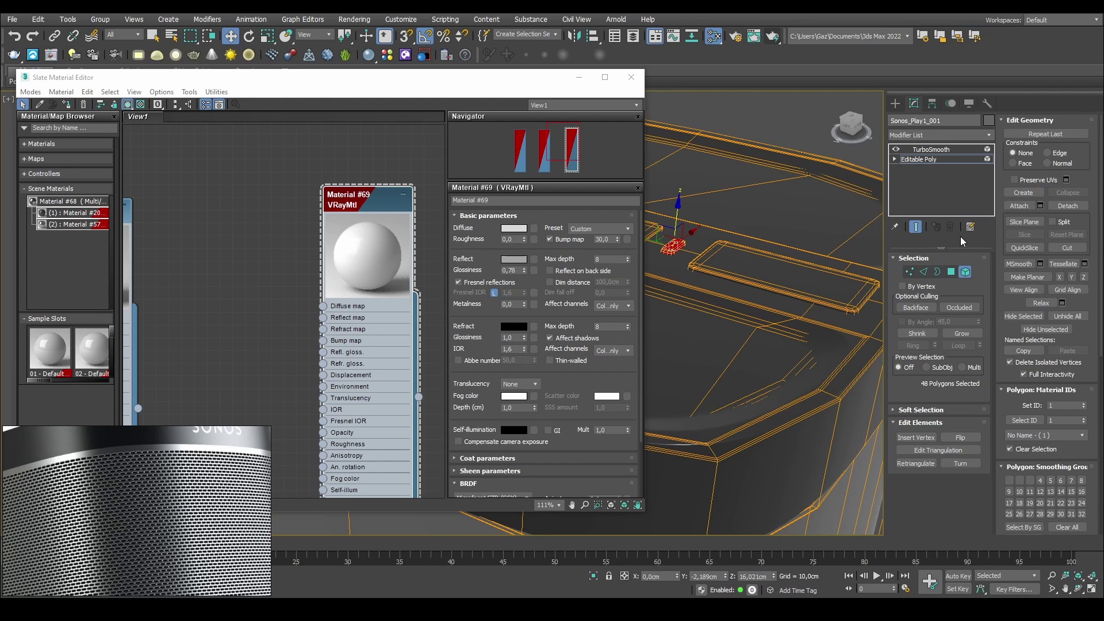
# Assign the light non-metallic material to the selected diode element and leave element editing
pyautogui.click(914, 226)
pyautogui.moveTo(233, 79); pyautogui.dragTo(334, 92)
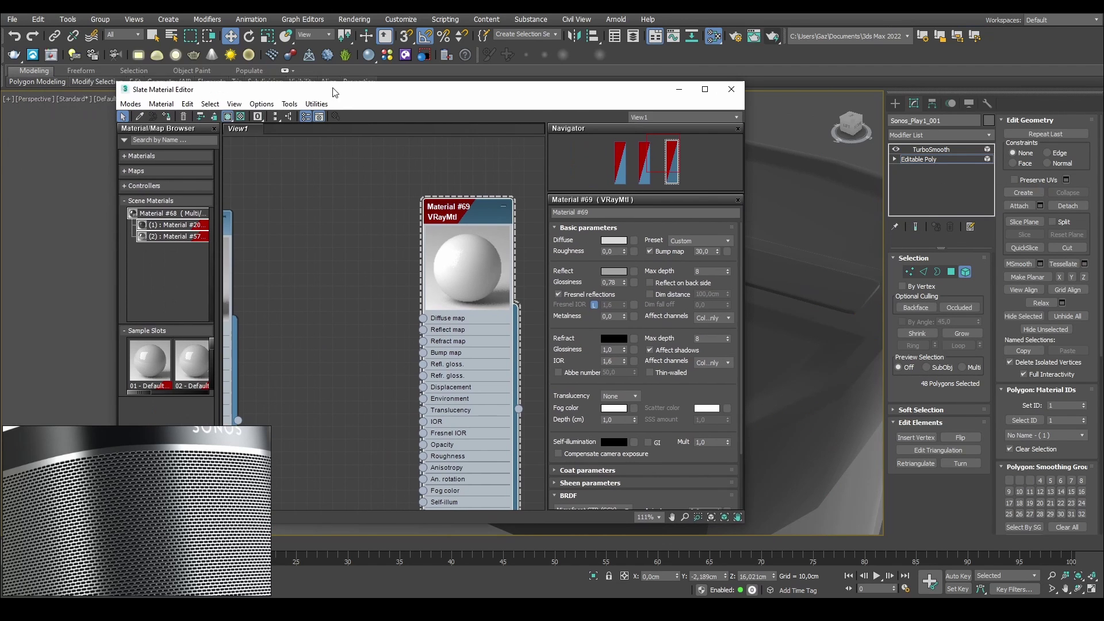
pyautogui.click(166, 117)
pyautogui.click(966, 271)
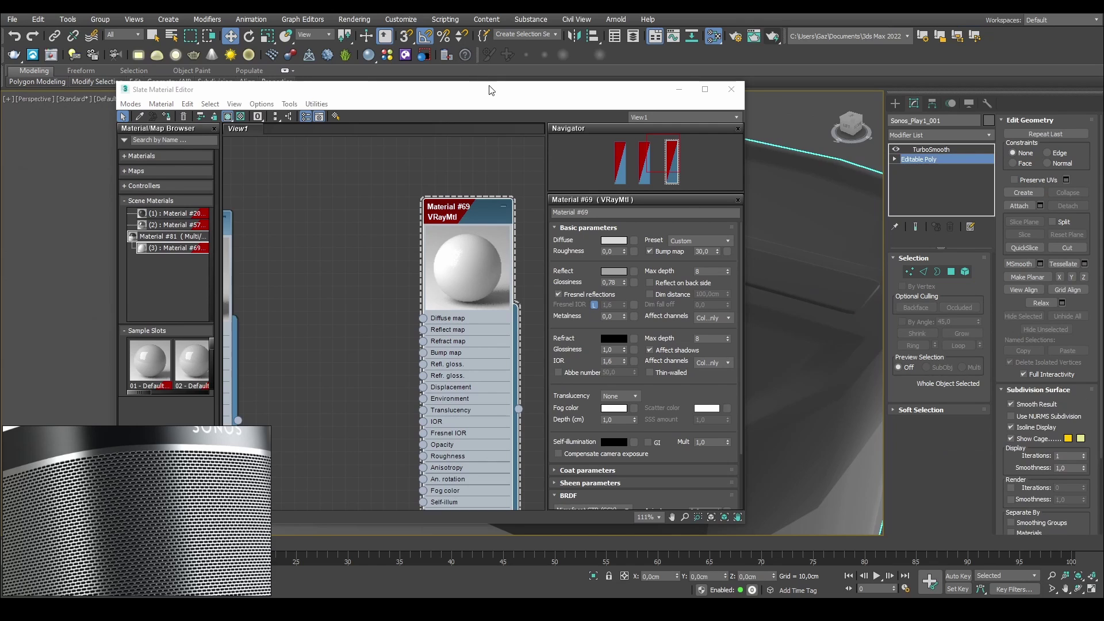
pyautogui.moveTo(493, 93); pyautogui.dragTo(378, 78)
pyautogui.click(819, 173)
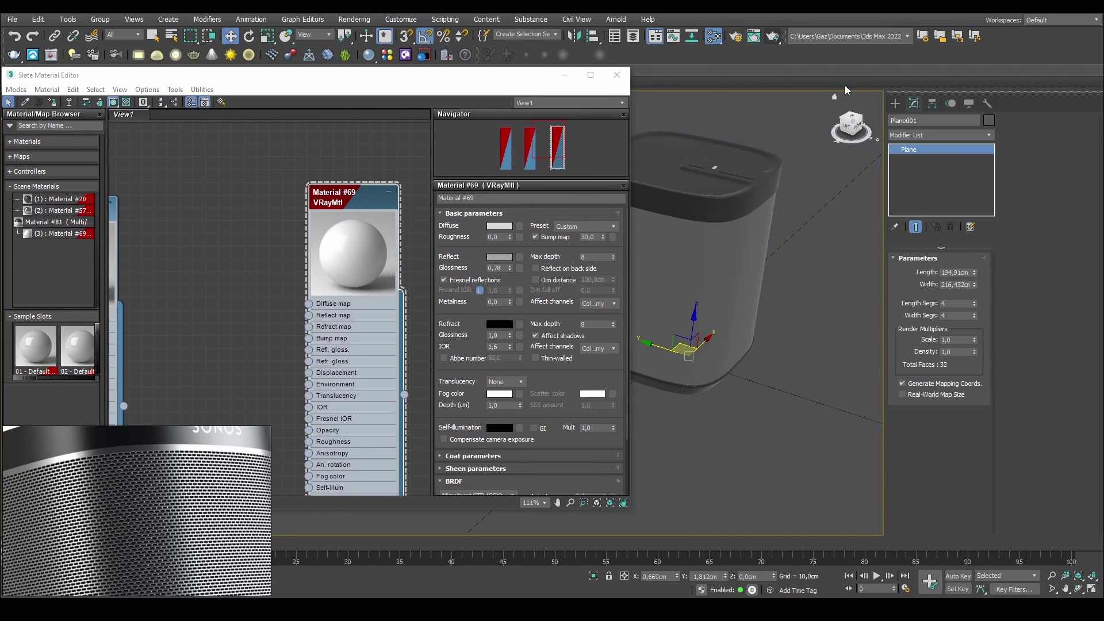
# Rename the light non-metallic material as Diode
pyautogui.moveTo(311, 209); pyautogui.dragTo(326, 201, button='middle')
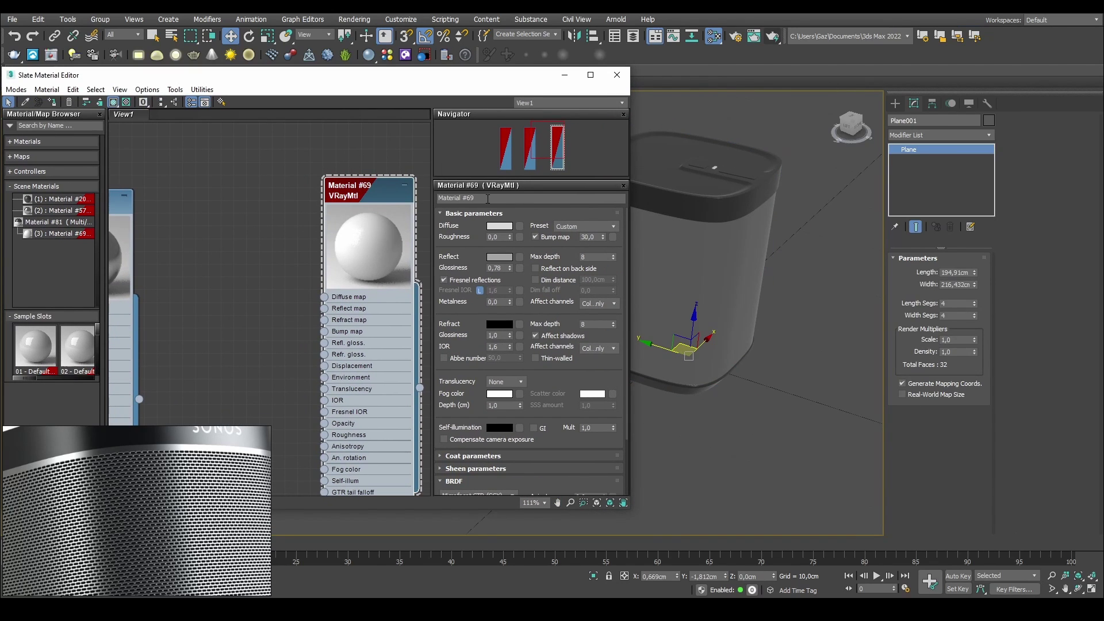
pyautogui.tripleClick(470, 197)
pyautogui.write('Diode')
pyautogui.press('Return')
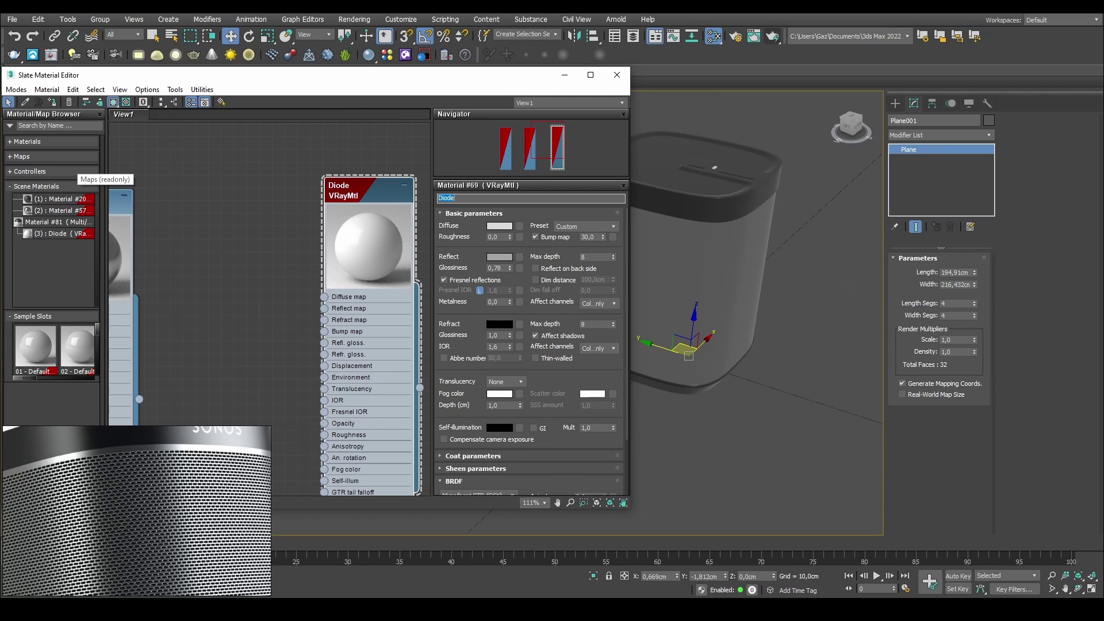
# Rename the metallic grille material as Metal
pyautogui.moveTo(212, 186); pyautogui.dragTo(379, 179, button='middle')
pyautogui.doubleClick(241, 197)
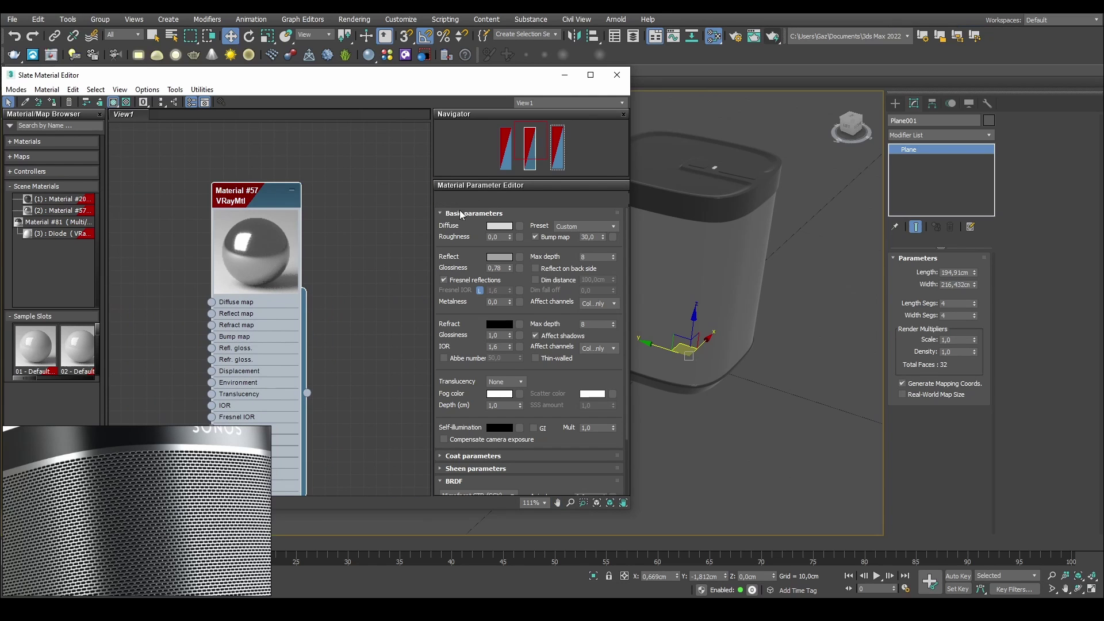
pyautogui.doubleClick(228, 185)
pyautogui.write('Metal')
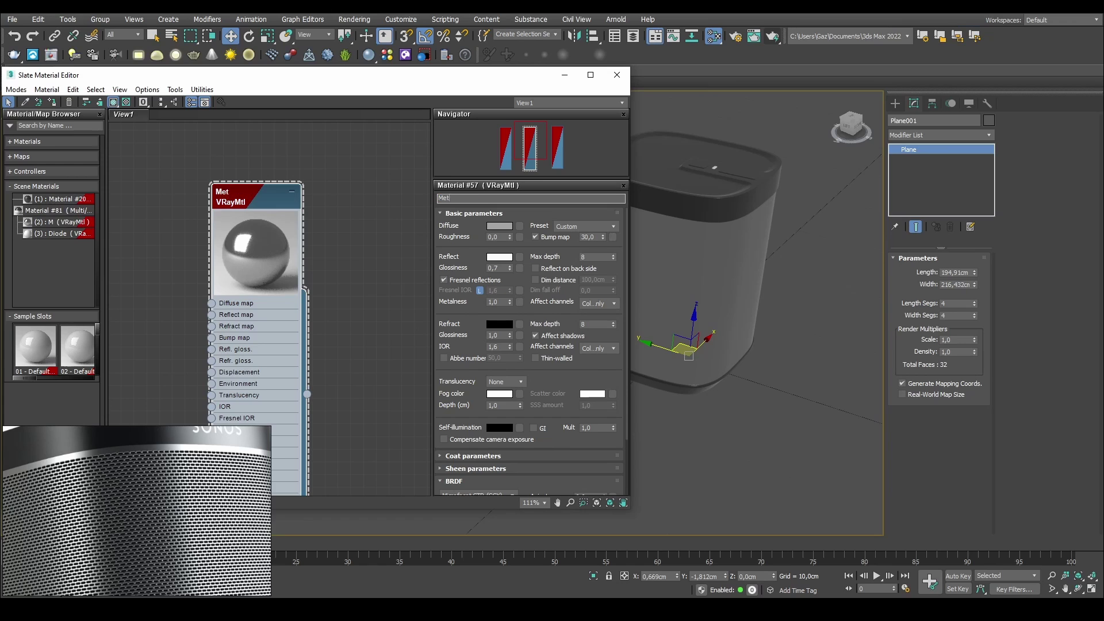
pyautogui.press('Return')
pyautogui.click(354, 259)
# Rename the dark cap material as Black Plastic
pyautogui.moveTo(189, 248); pyautogui.dragTo(434, 256, button='middle')
pyautogui.doubleClick(248, 205)
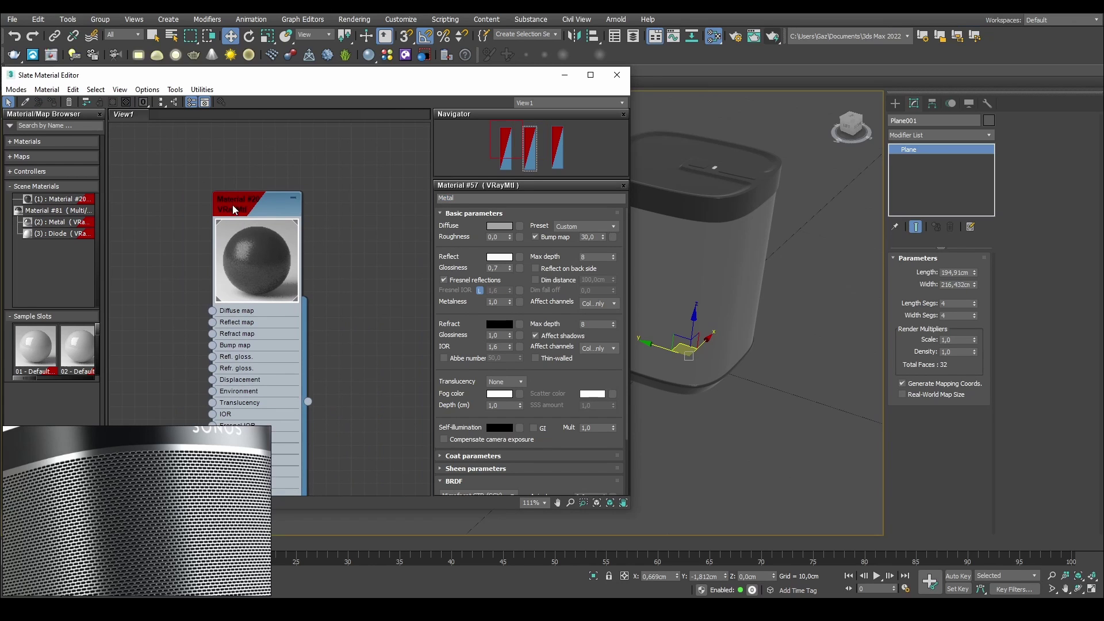
pyautogui.click(485, 198)
pyautogui.write('Black')
pyautogui.press('Return')
pyautogui.write('Plastic')
pyautogui.press('Return')
pyautogui.click(287, 128)
# Line up the Black Plastic, Metal and Diode nodes side by side in the material view
pyautogui.moveTo(377, 79); pyautogui.dragTo(362, 77)
pyautogui.scroll(-6, 238, 193)
pyautogui.moveTo(334, 208); pyautogui.dragTo(275, 196, button='middle')
pyautogui.scroll(-3, 276, 197)
pyautogui.moveTo(345, 187); pyautogui.dragTo(337, 192)
pyautogui.moveTo(202, 178); pyautogui.dragTo(239, 176, button='middle')
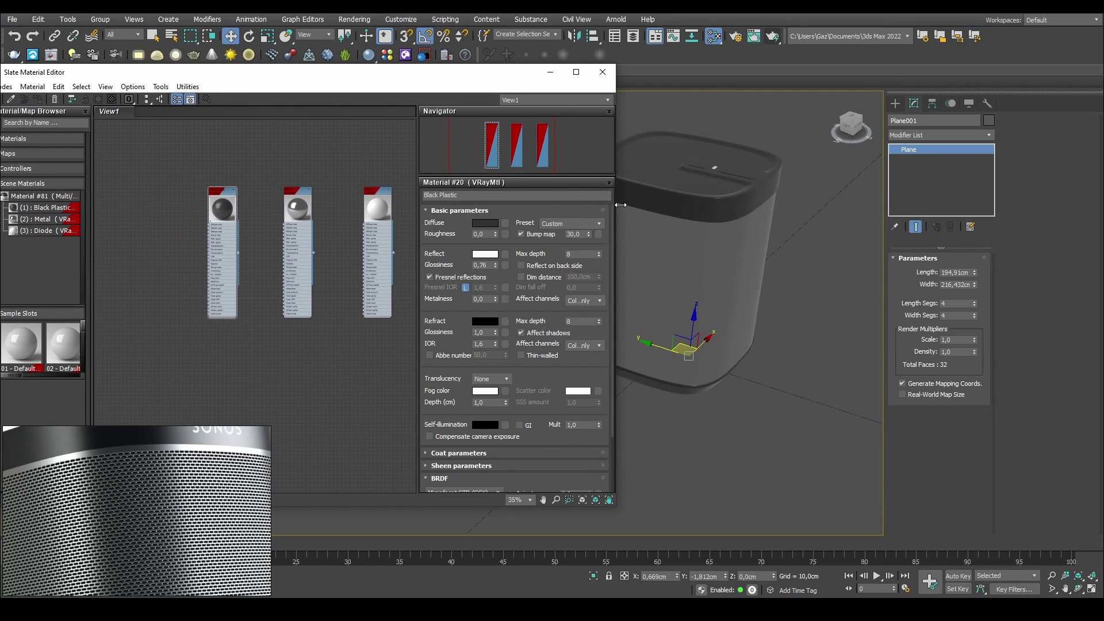
# Examine the speaker's side wall in the viewport against the perforated grille and plain rim in the reference photo
pyautogui.scroll(4, 739, 280)
pyautogui.moveTo(717, 154); pyautogui.dragTo(745, 241, button='middle')
pyautogui.moveTo(745, 199); pyautogui.dragTo(748, 227, button='middle')
pyautogui.scroll(-2, 740, 236)
pyautogui.keyDown('alt'); pyautogui.moveTo(736, 265); pyautogui.dragTo(703, 191, button='middle'); pyautogui.keyUp('alt')
pyautogui.moveTo(438, 75); pyautogui.dragTo(347, 73)
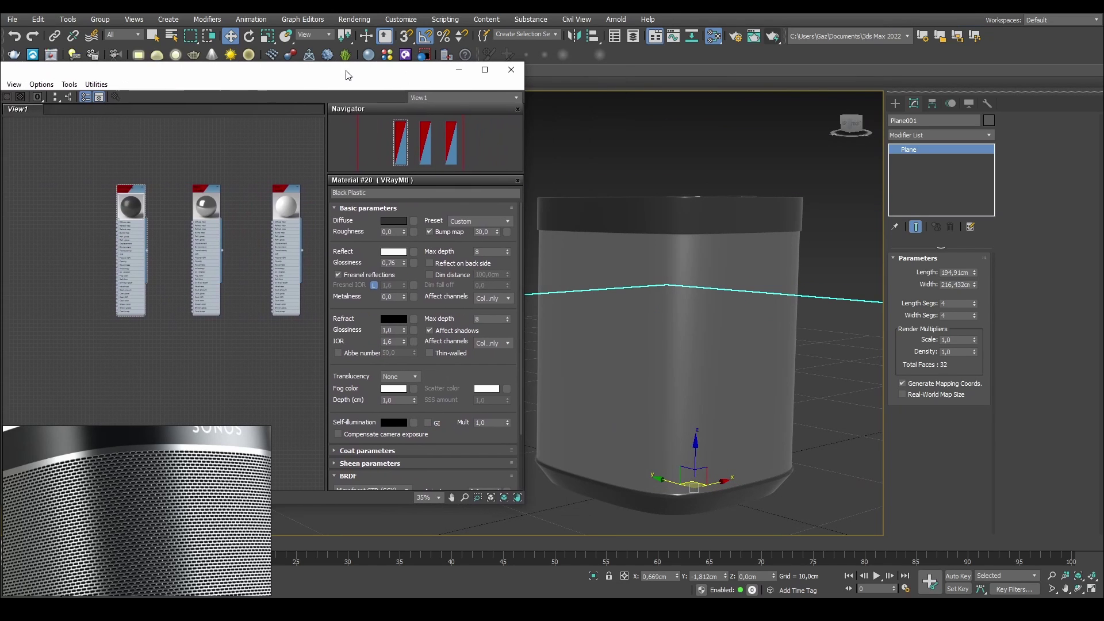
pyautogui.scroll(4, 236, 194)
pyautogui.moveTo(243, 164); pyautogui.dragTo(258, 165)
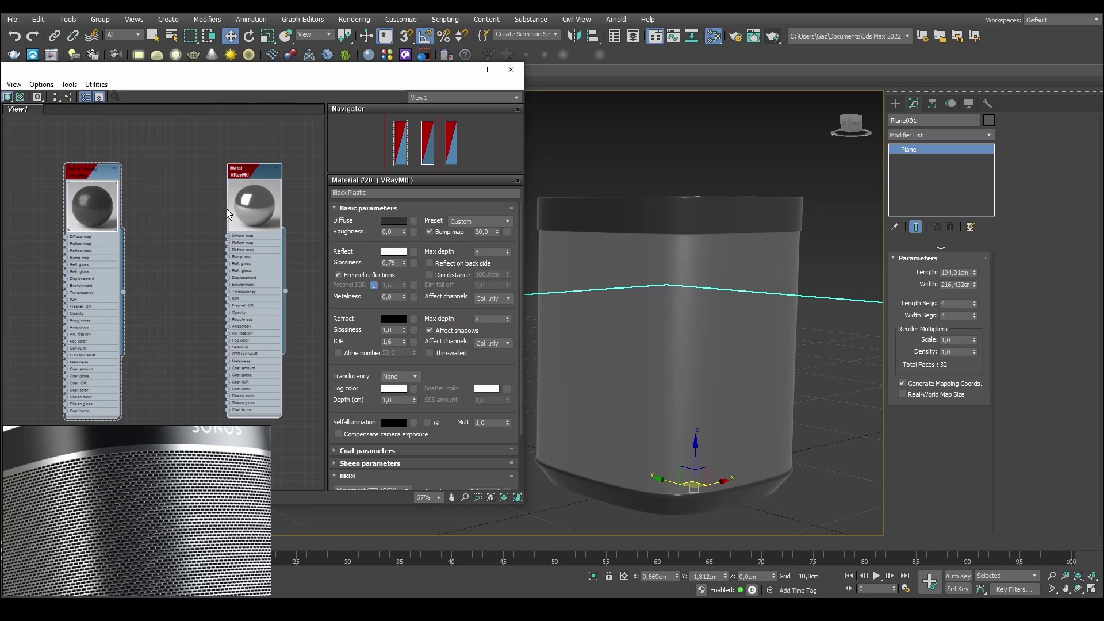
pyautogui.click(212, 469)
pyautogui.scroll(4, 199, 459)
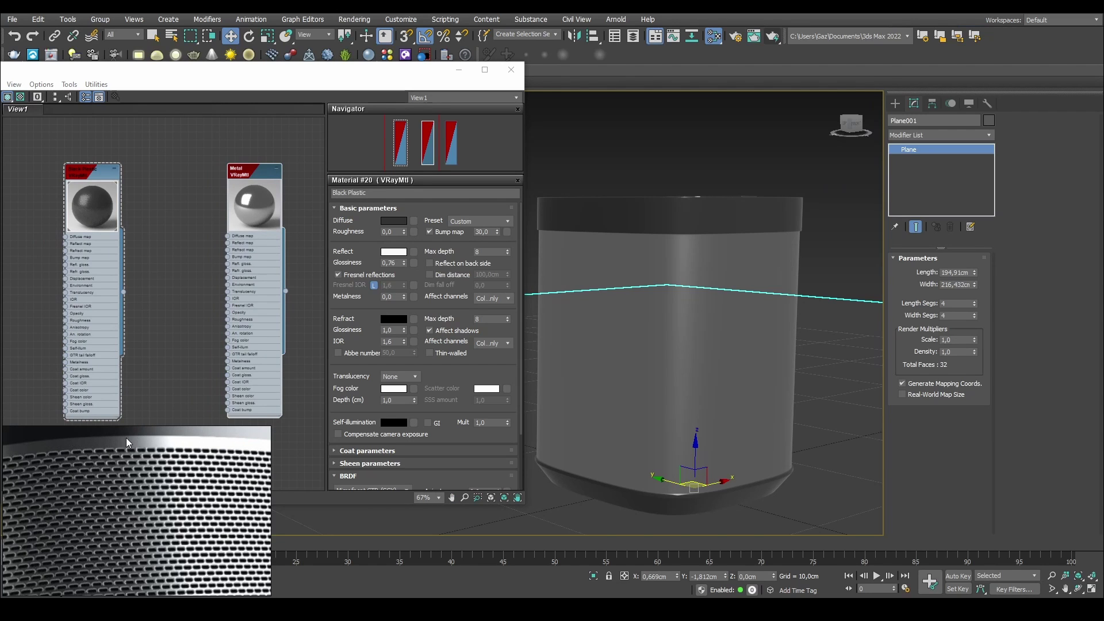
pyautogui.scroll(-2, 190, 449)
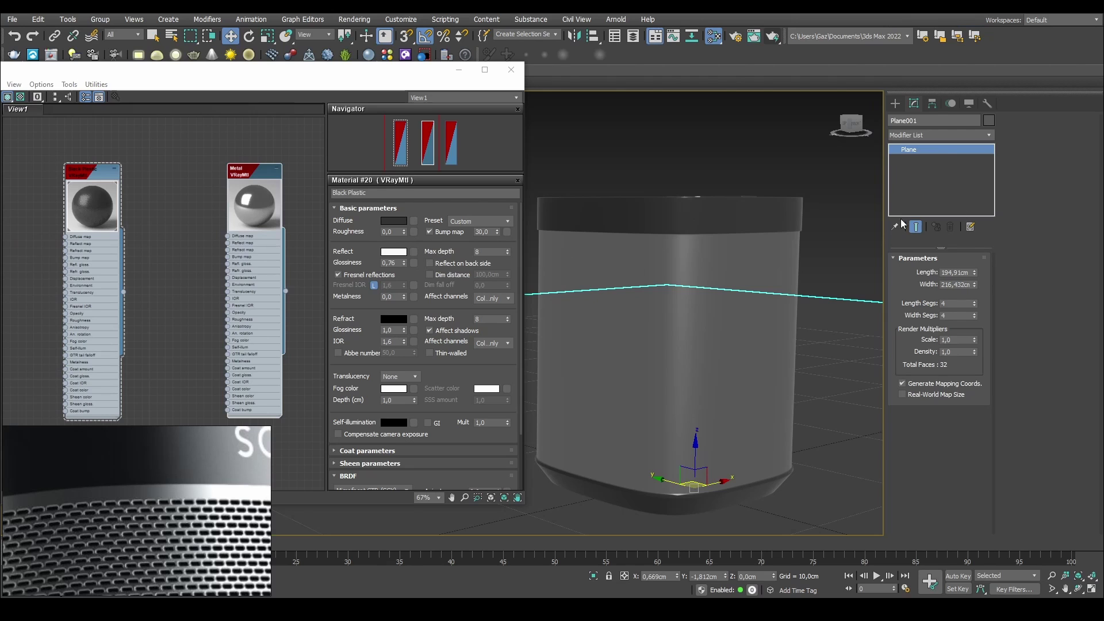
# Select the middle band of side-wall polygons around the speaker and show the smoothed end result
pyautogui.click(663, 232)
pyautogui.click(939, 162)
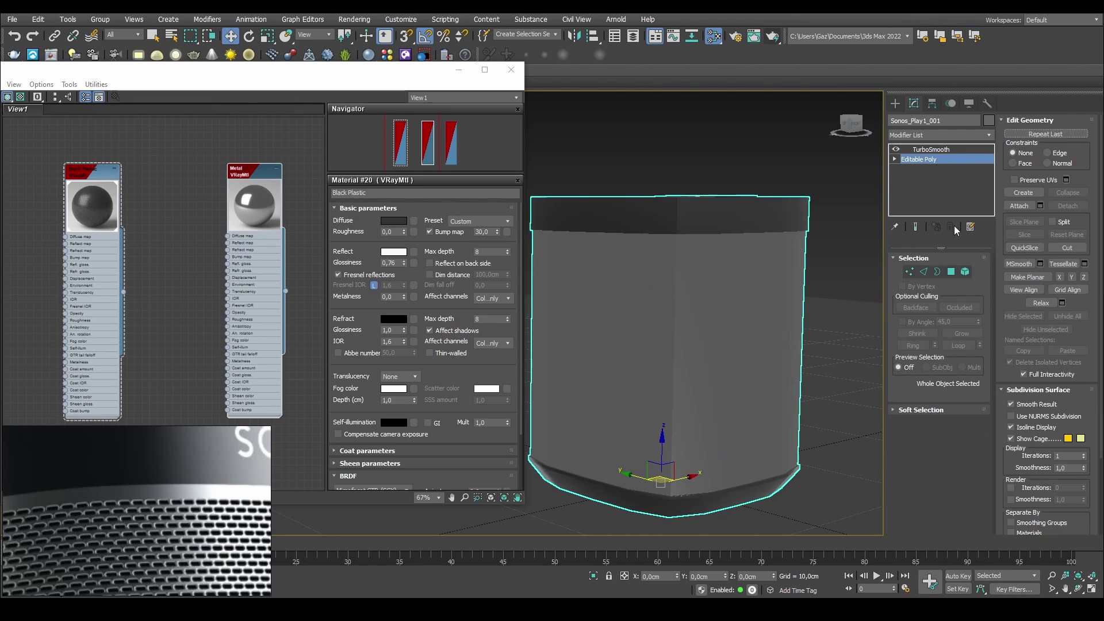
pyautogui.click(952, 272)
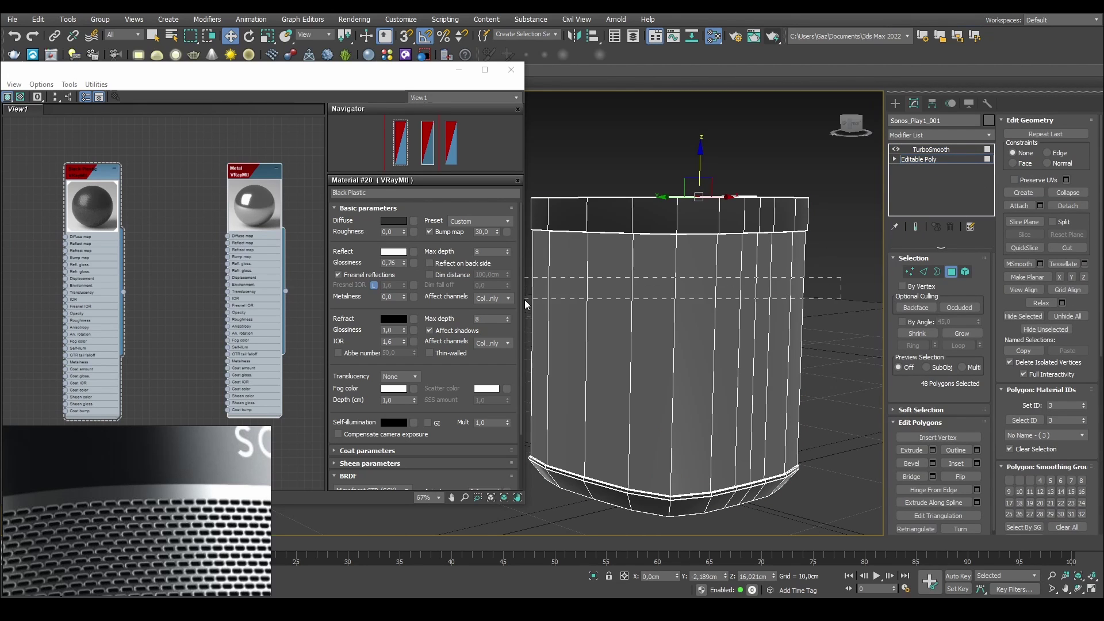
pyautogui.moveTo(524, 300); pyautogui.dragTo(490, 303)
pyautogui.click(916, 226)
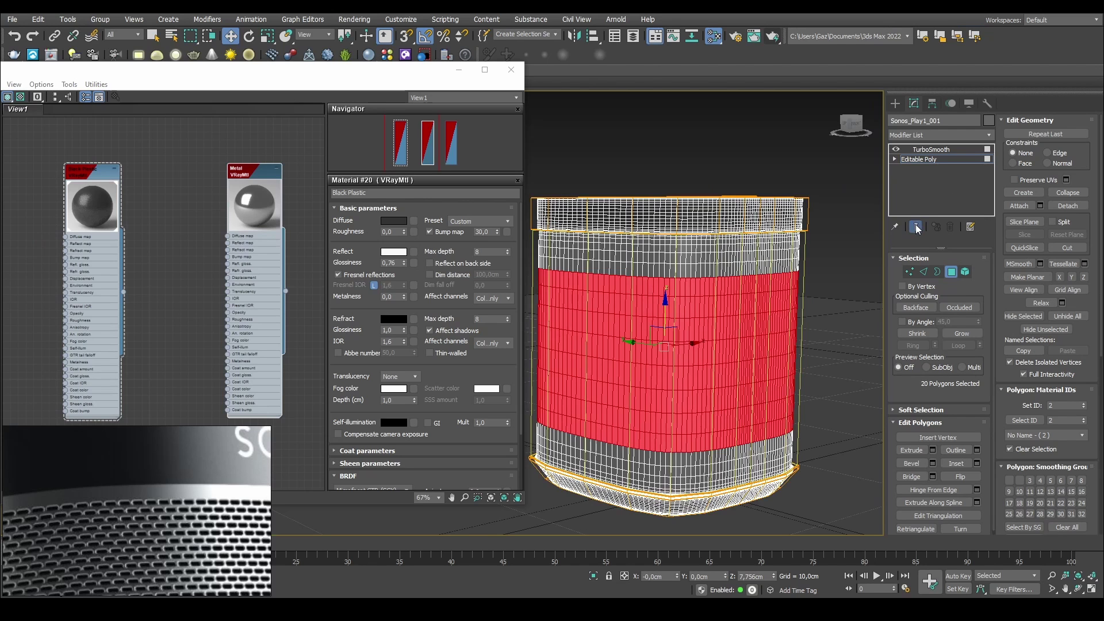
# Grow the polygon selection to cover the whole side wall and inspect its edge at the cap seam
pyautogui.scroll(3, 744, 282)
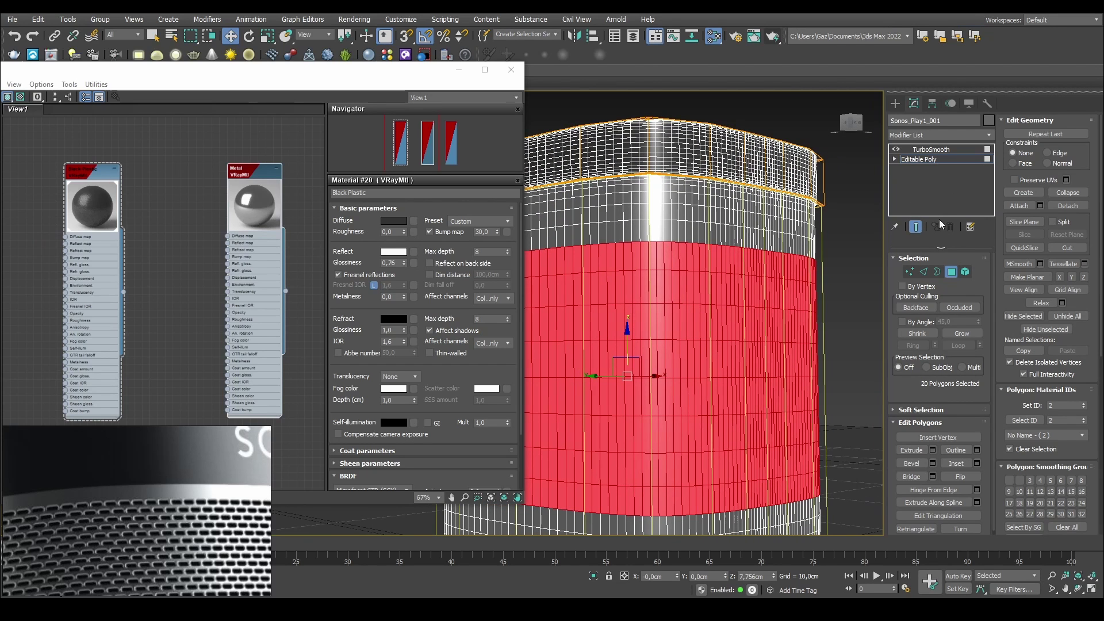
pyautogui.click(962, 333)
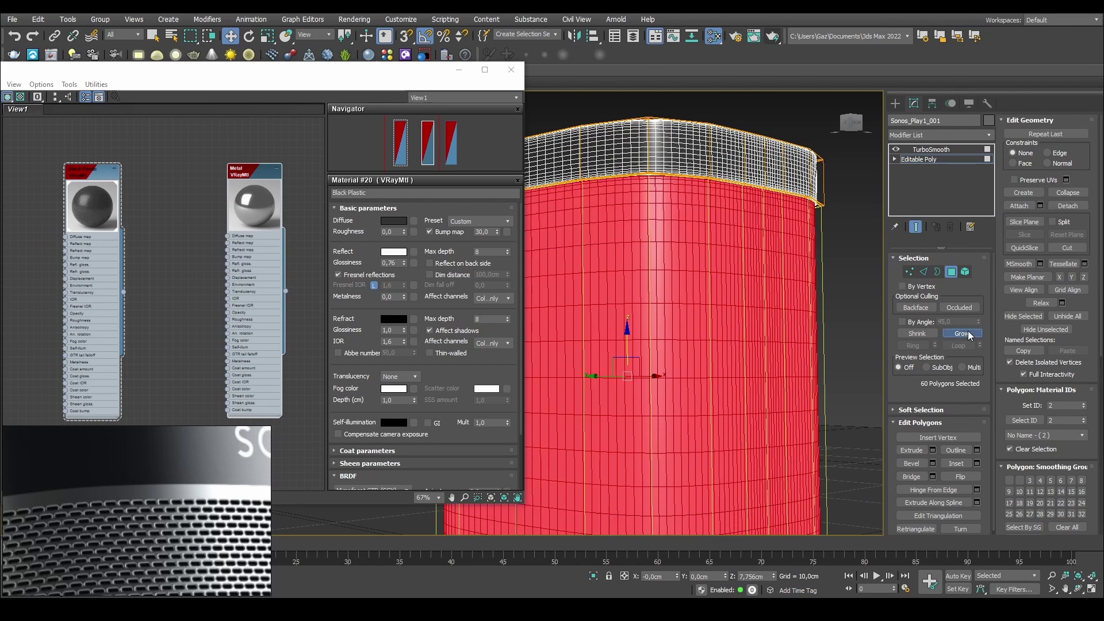
pyautogui.click(916, 227)
pyautogui.scroll(6, 726, 226)
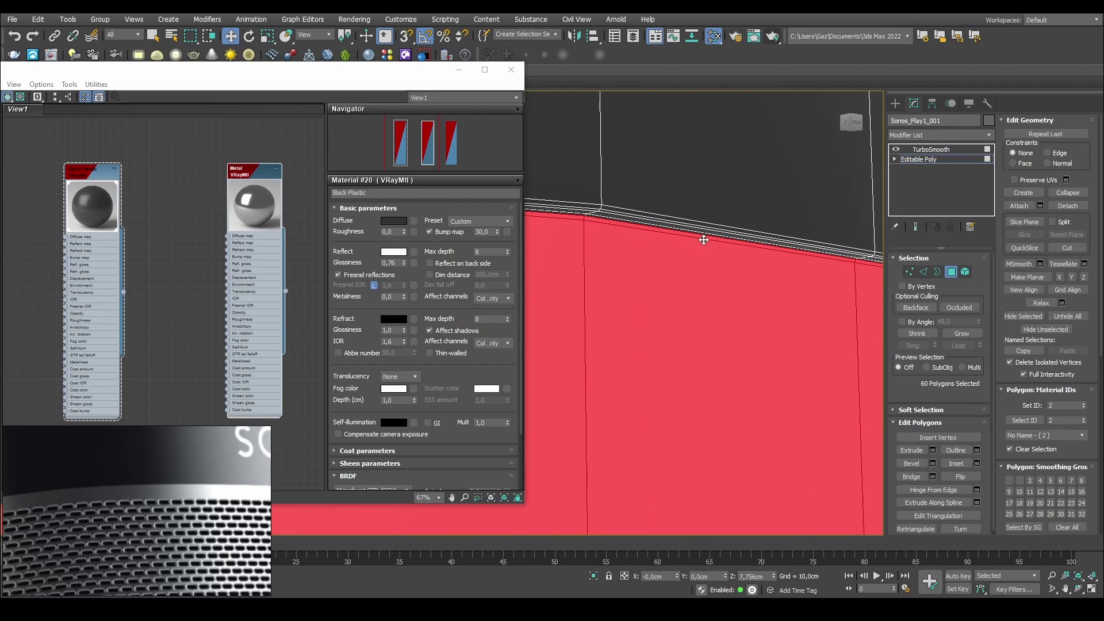
pyautogui.scroll(-6, 705, 239)
pyautogui.moveTo(771, 303); pyautogui.dragTo(813, 253, button='middle')
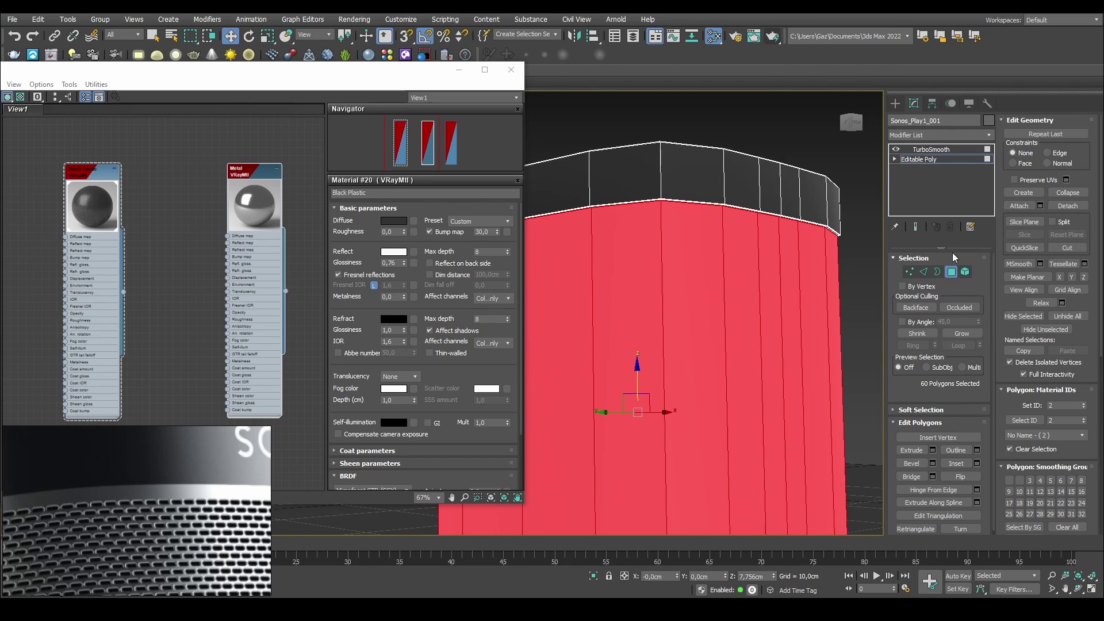
# Compare the side-wall polygon selection on the unsmoothed cage and on the TurboSmooth result
pyautogui.click(916, 227)
pyautogui.click(916, 227)
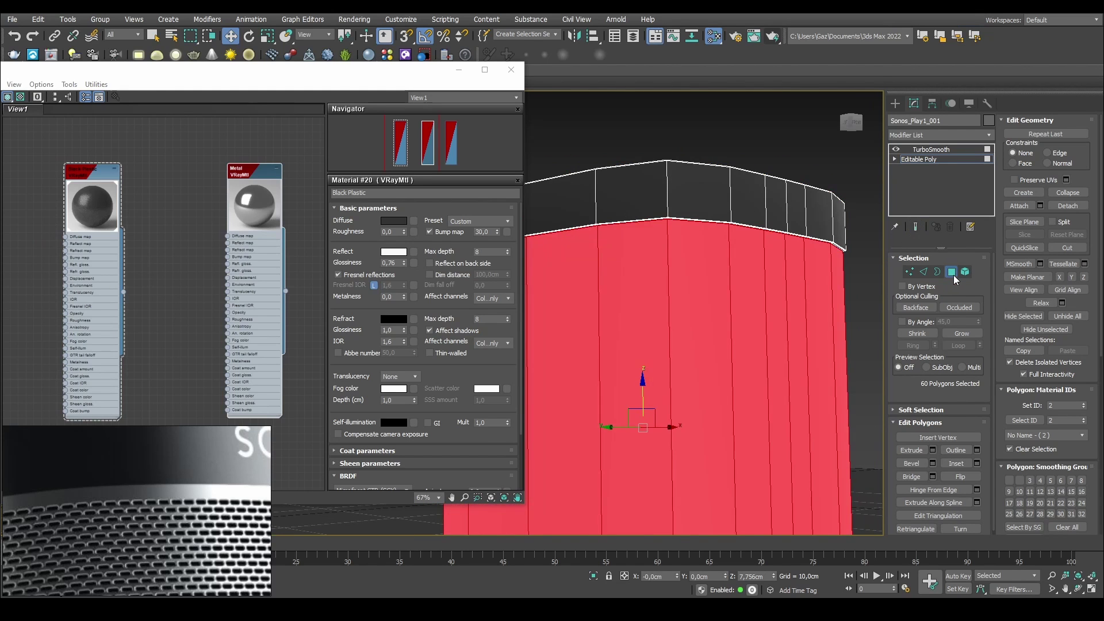
pyautogui.click(916, 227)
pyautogui.scroll(-5, 736, 229)
pyautogui.keyDown('alt'); pyautogui.moveTo(737, 230); pyautogui.dragTo(745, 254, button='middle'); pyautogui.keyUp('alt')
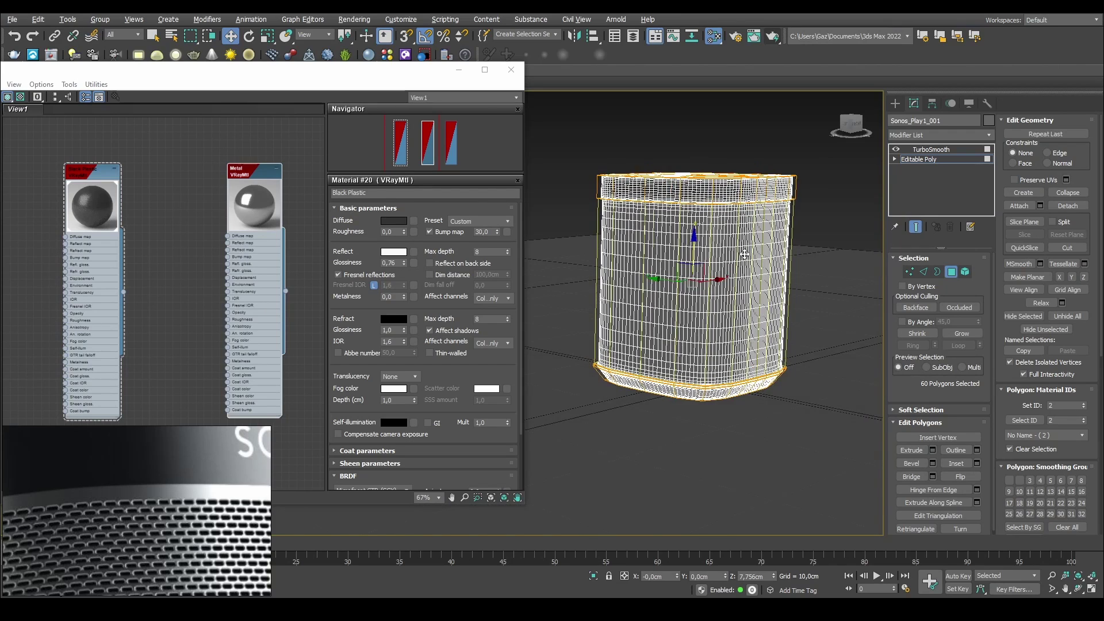
pyautogui.scroll(3, 744, 254)
pyautogui.click(914, 228)
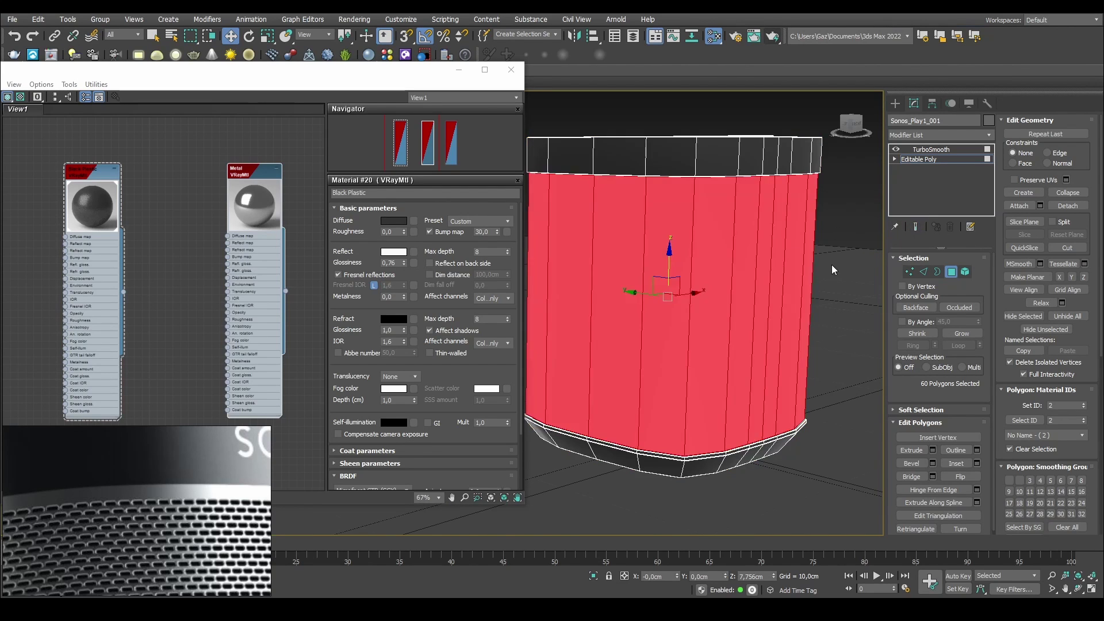
pyautogui.click(914, 228)
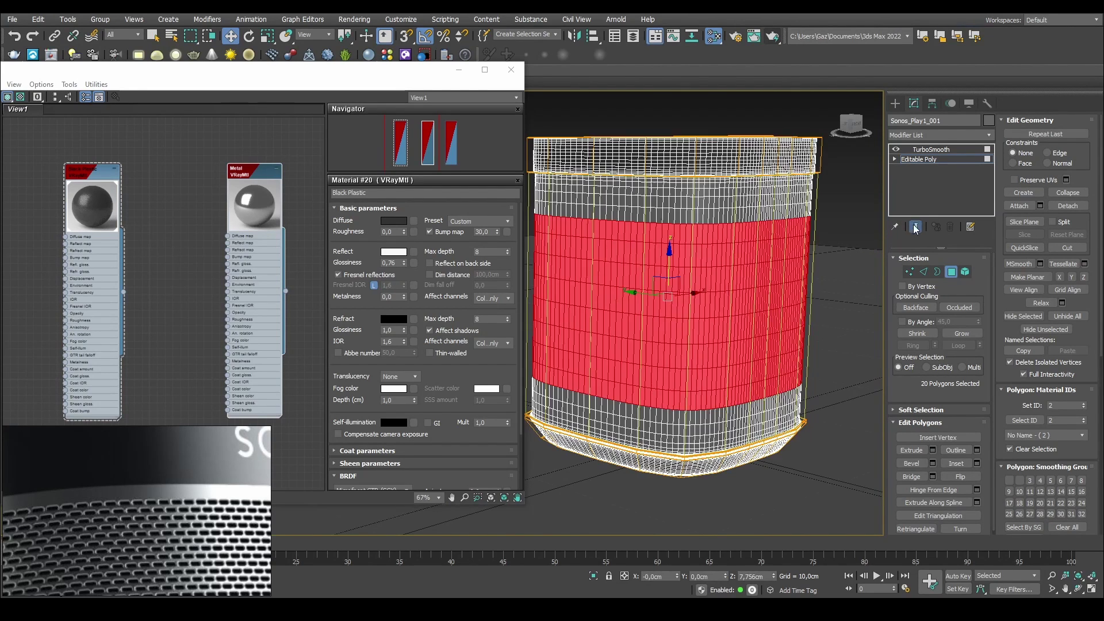
# Grow the side-wall polygon selection to the rims, inspect its edge under the cap, and return to the unsmoothed cage
pyautogui.click(962, 333)
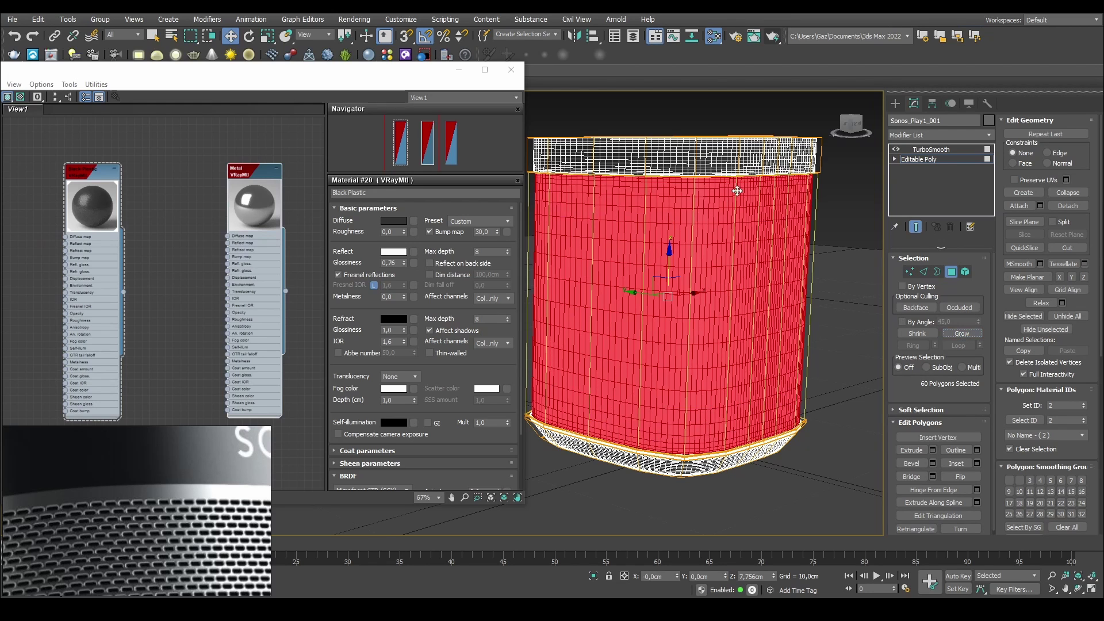
pyautogui.scroll(4, 734, 178)
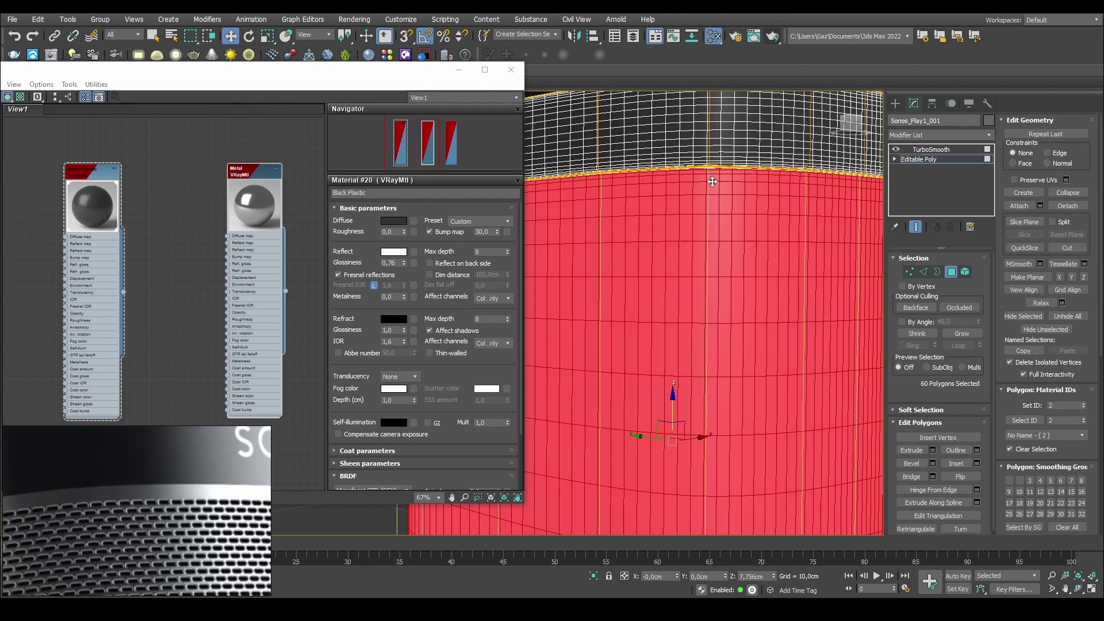
pyautogui.click(951, 272)
pyautogui.press('z')
pyautogui.click(916, 228)
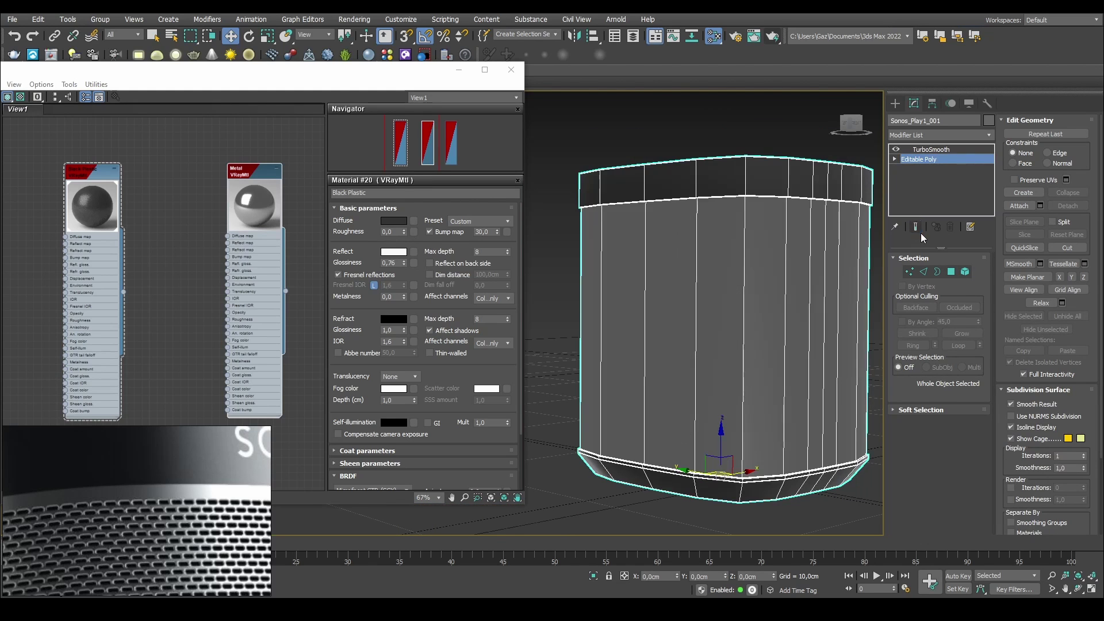
# Add an edge loop around the side wall and move it up close under the top cap, to about Z 13.9 cm
pyautogui.click(923, 272)
pyautogui.click(744, 272)
pyautogui.hotkey('alt', 'r')
pyautogui.hotkey('ctrl', 'shift', 'e')
pyautogui.moveTo(819, 266); pyautogui.dragTo(809, 268, button='middle')
pyautogui.moveTo(713, 294); pyautogui.dragTo(703, 178)
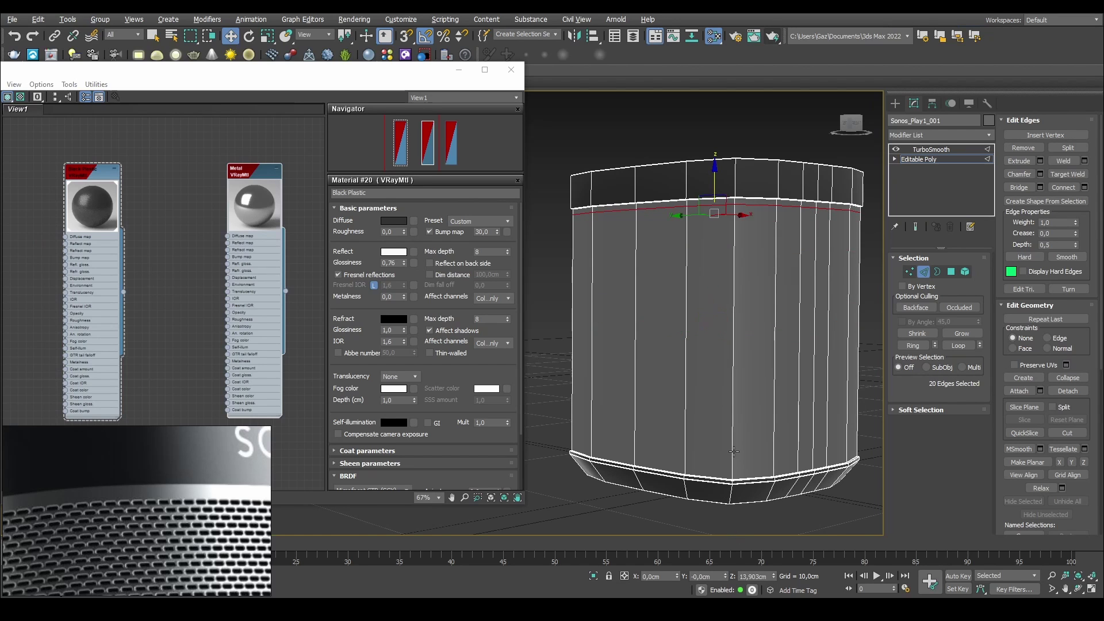
# Add a second edge loop around the side wall and move it down close to the bottom rim
pyautogui.click(733, 403)
pyautogui.hotkey('alt', 'r')
pyautogui.hotkey('ctrl', 'shift', 'e')
pyautogui.moveTo(710, 301); pyautogui.dragTo(721, 414)
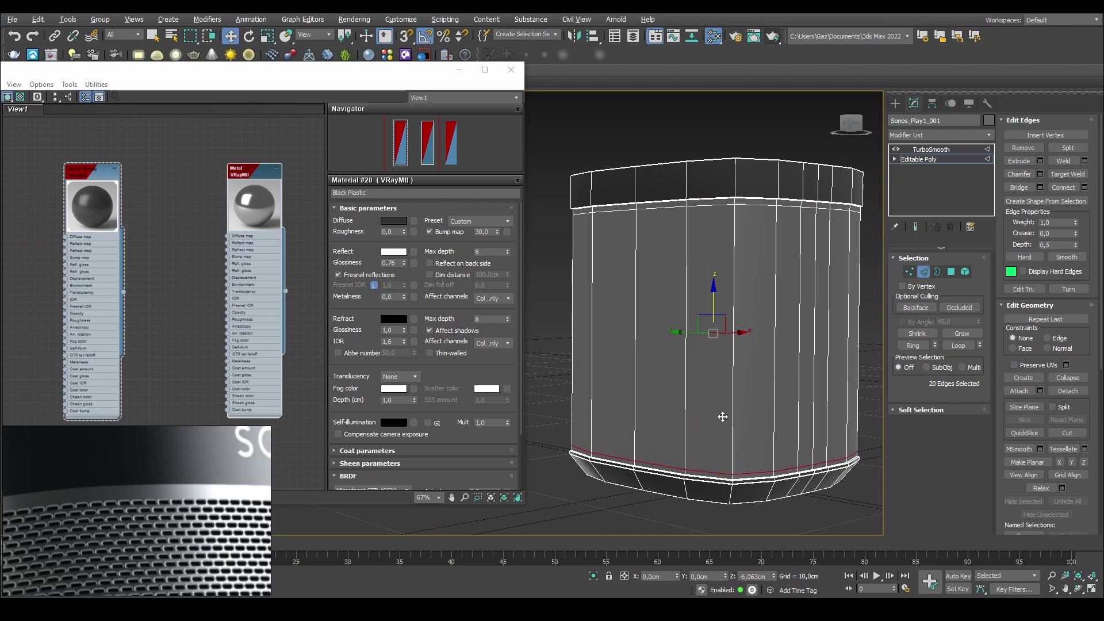
# Chamfer the two new edge loops on the side wall by 0.05 cm with 0 segments
pyautogui.keyDown('ctrl'); pyautogui.doubleClick(752, 206); pyautogui.keyUp('ctrl')
pyautogui.hotkey('ctrl', 'shift', 'c')
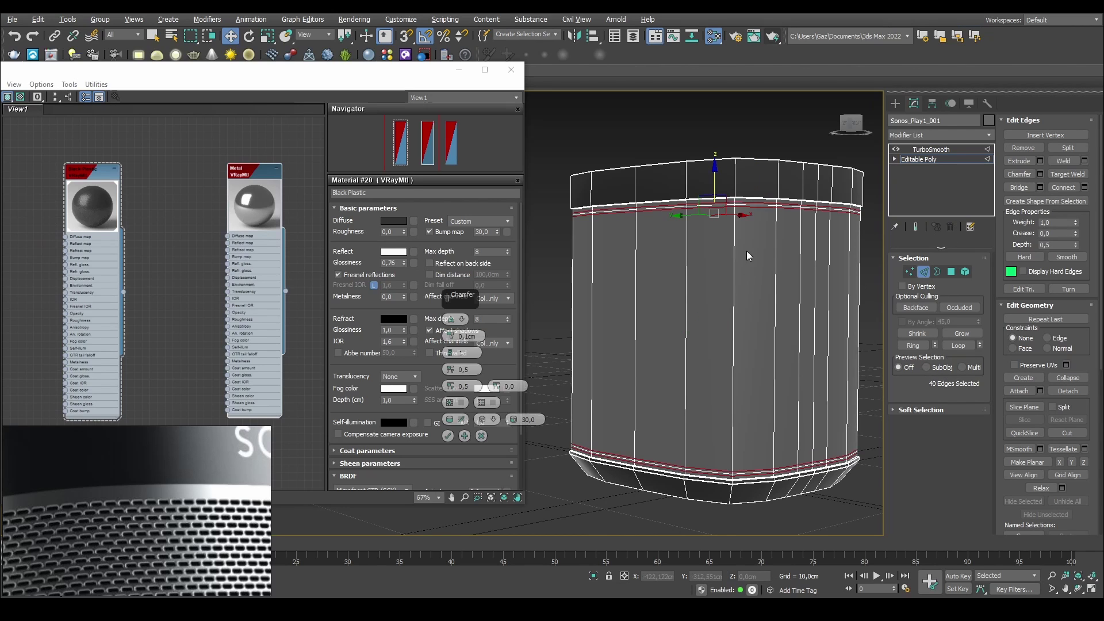
pyautogui.click(449, 356)
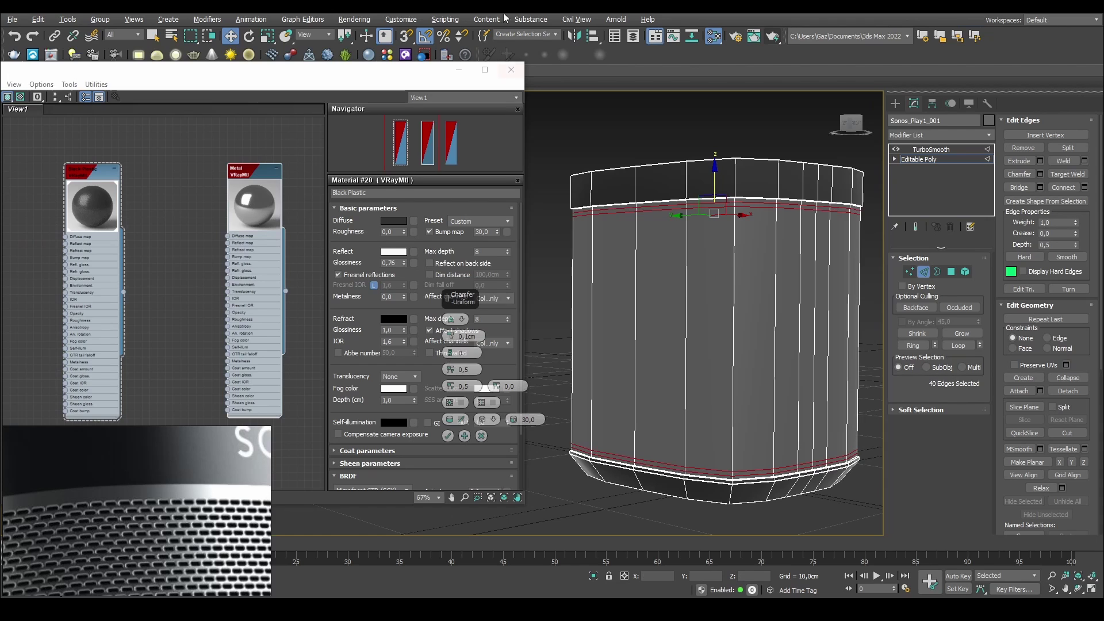
pyautogui.moveTo(428, 67); pyautogui.dragTo(286, 76)
pyautogui.moveTo(731, 210); pyautogui.dragTo(650, 275, button='middle')
pyautogui.scroll(4, 649, 275)
pyautogui.scroll(2, 585, 264)
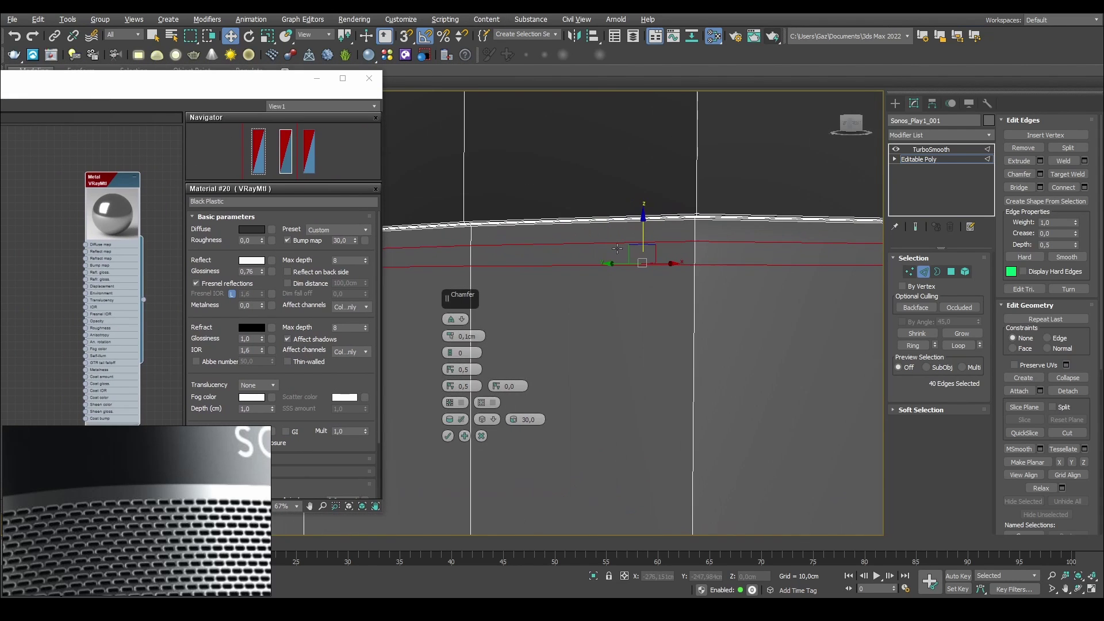
pyautogui.click(450, 338)
pyautogui.click(450, 338)
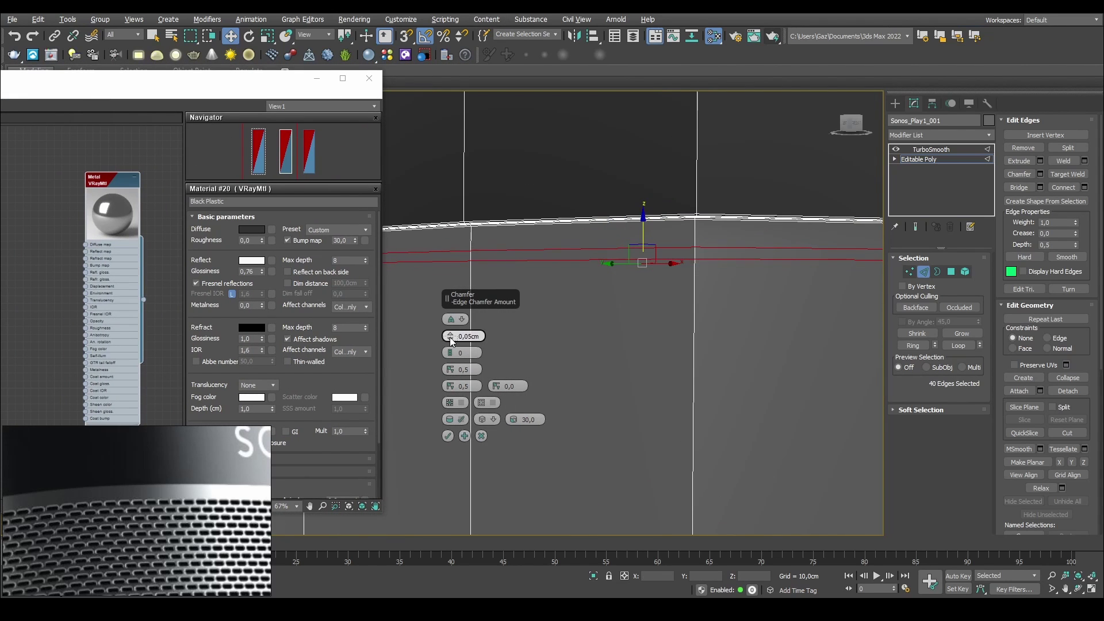
pyautogui.click(448, 436)
pyautogui.scroll(-6, 597, 297)
pyautogui.keyDown('alt'); pyautogui.moveTo(597, 297); pyautogui.dragTo(596, 364, button='middle'); pyautogui.keyUp('alt')
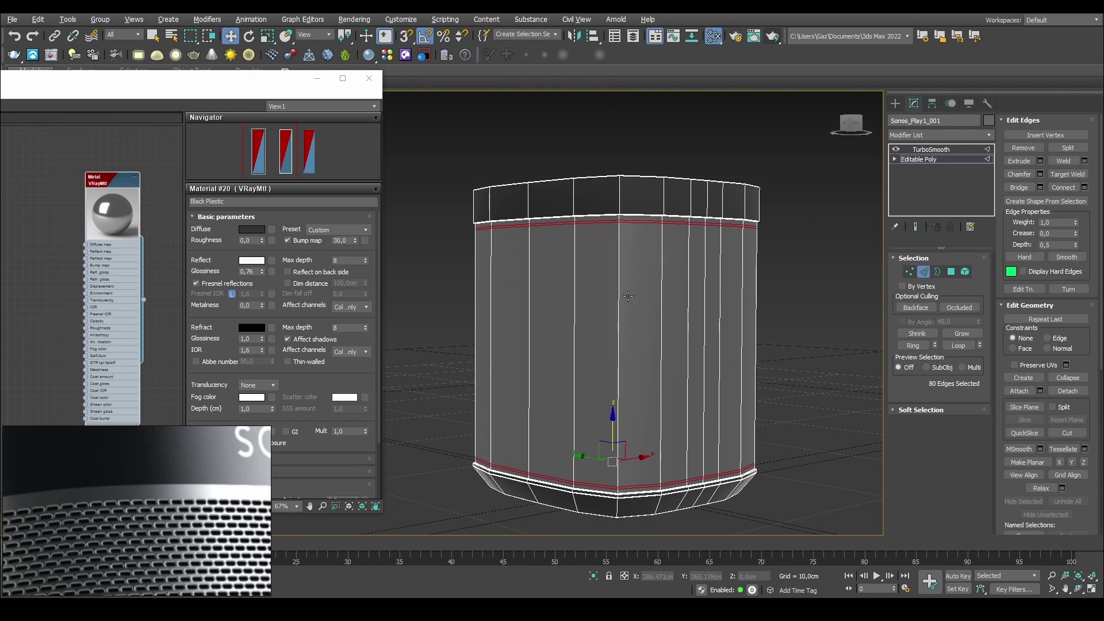
# Select the side-wall polygons between the chamfered loops, grow the selection once, and show the TurboSmooth result
pyautogui.press('4')
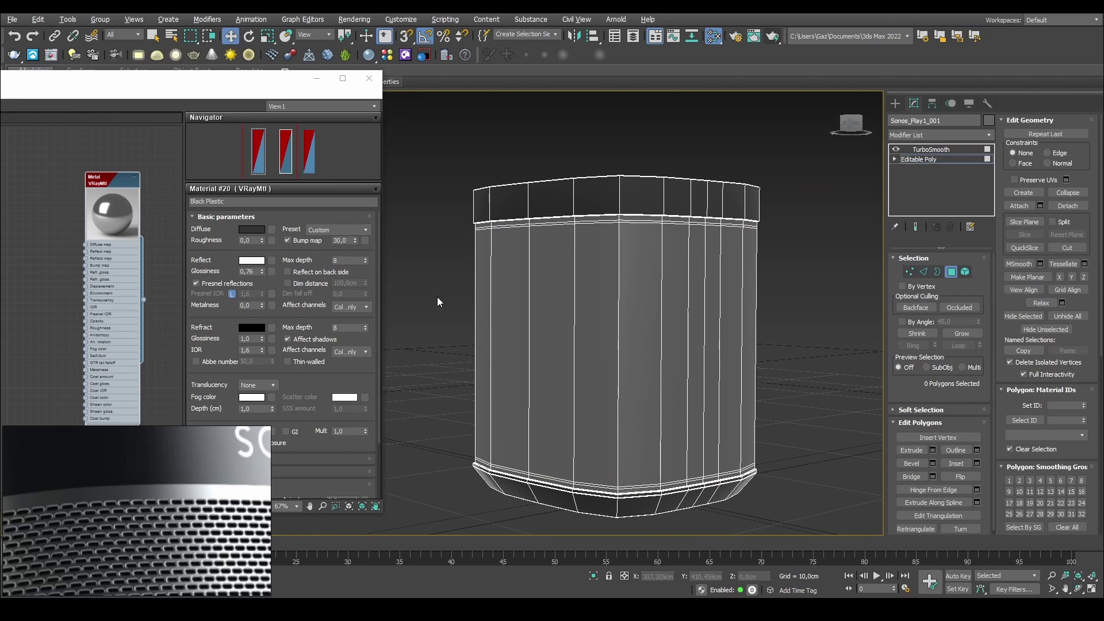
pyautogui.moveTo(422, 300); pyautogui.dragTo(850, 302)
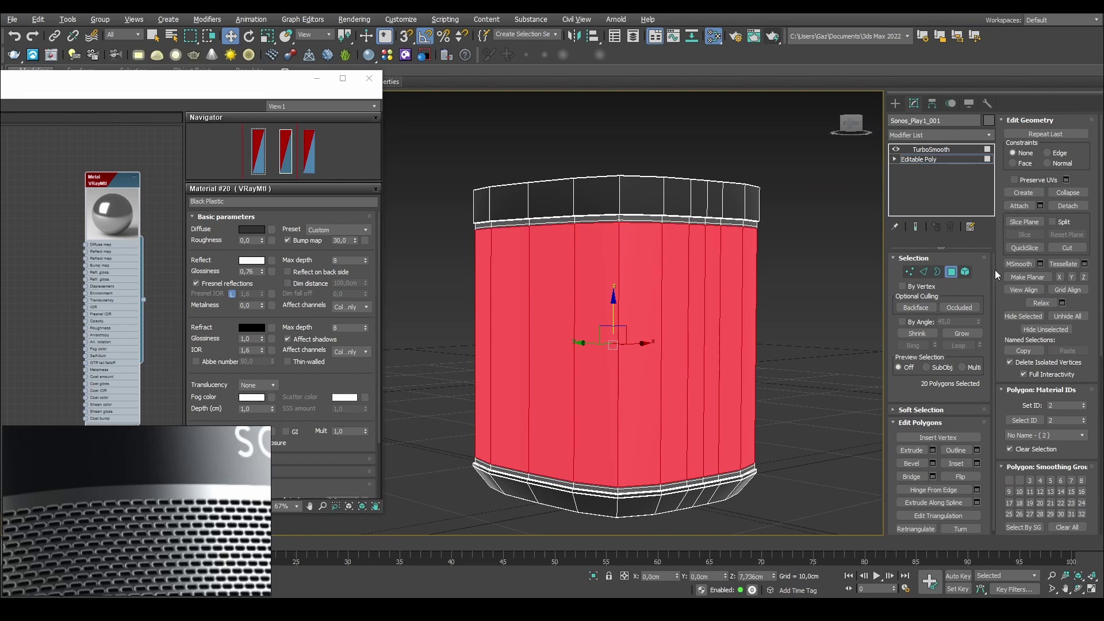
pyautogui.click(967, 334)
pyautogui.click(927, 149)
# Examine the upper and lower borders of the side-wall polygon selection on the smoothed speaker
pyautogui.scroll(5, 596, 221)
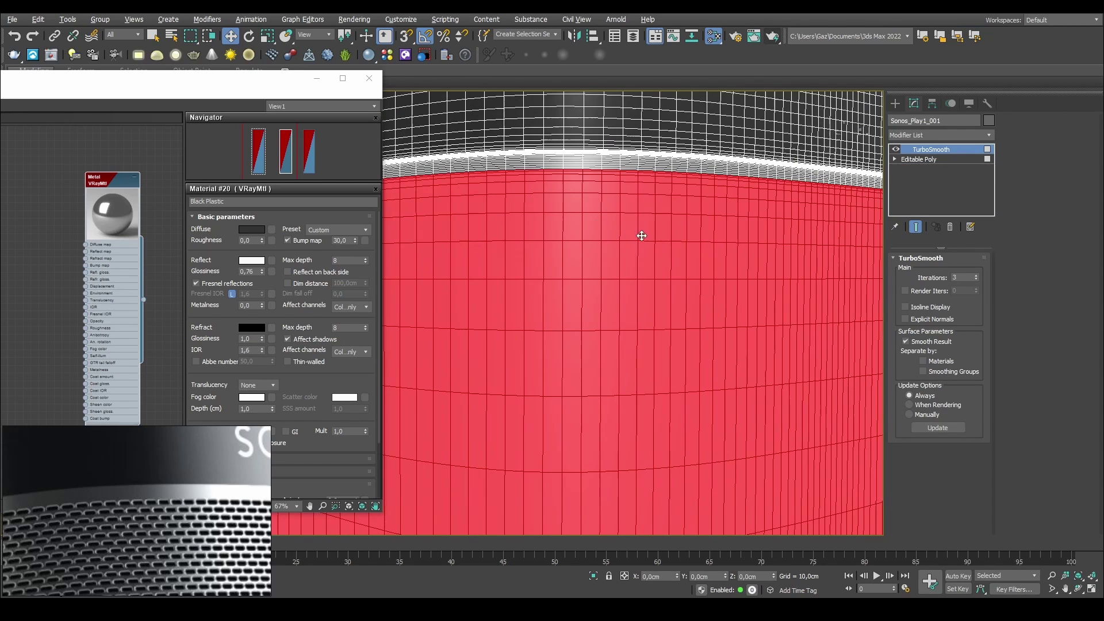
pyautogui.moveTo(596, 222); pyautogui.dragTo(651, 197, button='middle')
pyautogui.scroll(-4, 651, 196)
pyautogui.scroll(4, 704, 213)
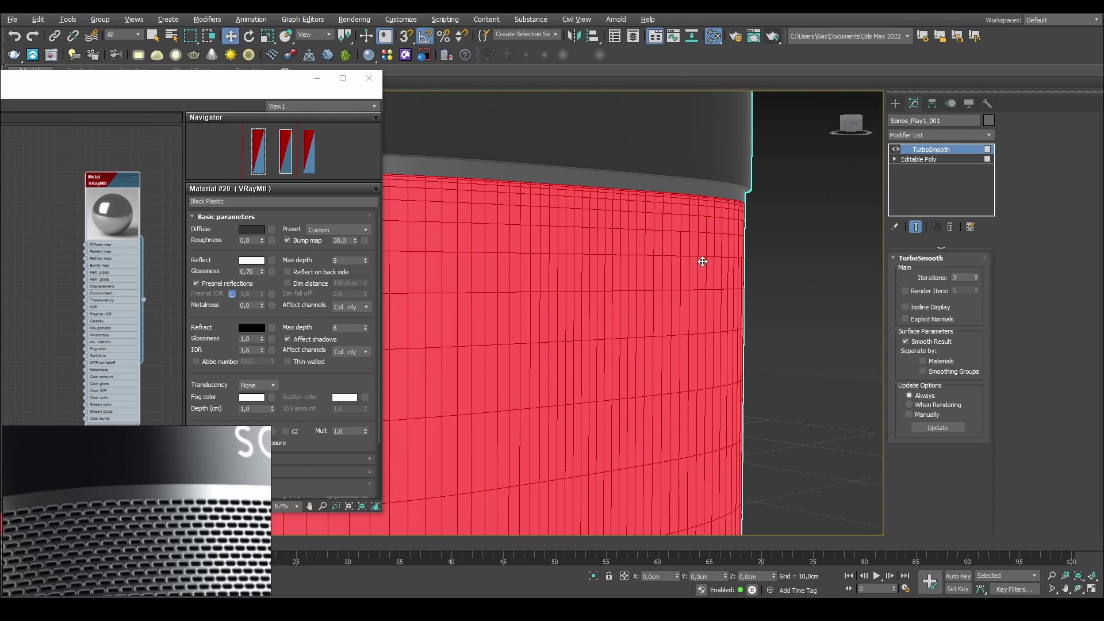
pyautogui.scroll(-4, 718, 237)
pyautogui.moveTo(718, 237); pyautogui.dragTo(748, 92, button='middle')
pyautogui.scroll(5, 771, 313)
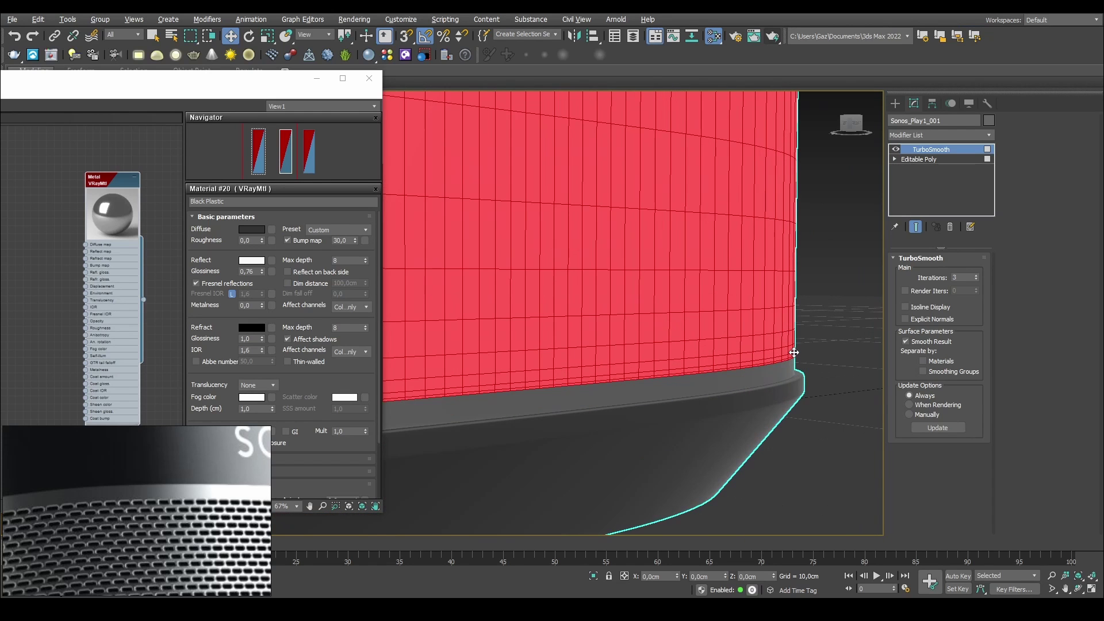
pyautogui.scroll(-4, 794, 352)
pyautogui.moveTo(670, 213); pyautogui.dragTo(716, 339, button='middle')
pyautogui.scroll(-3, 719, 188)
pyautogui.moveTo(719, 188); pyautogui.dragTo(713, 340, button='middle')
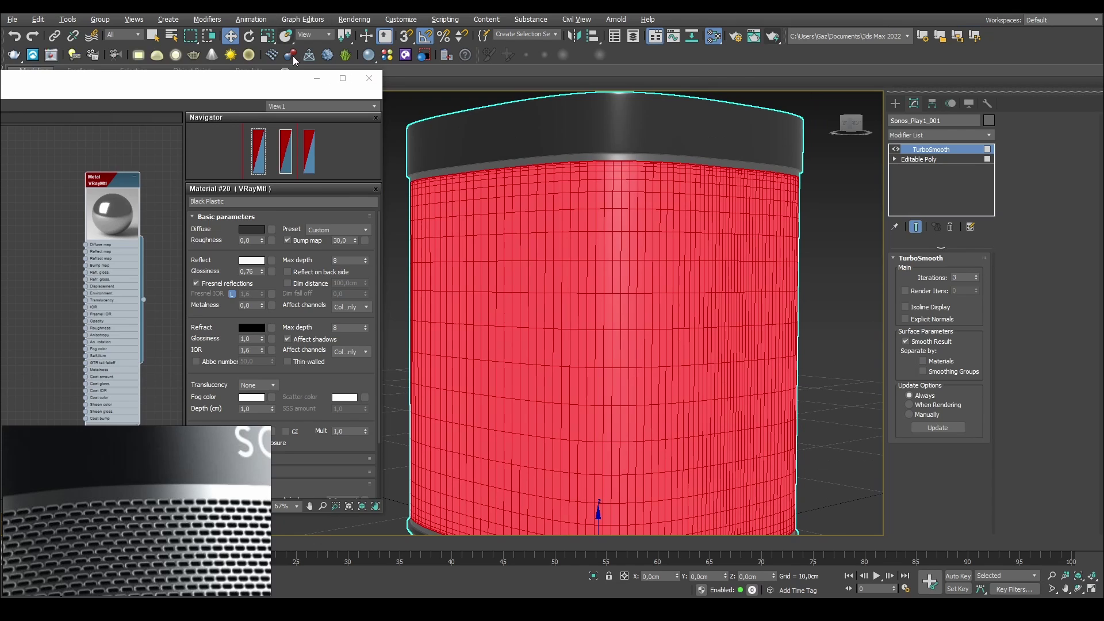
# Duplicate the Metal material in the node view and name the copy Metal Mesh
pyautogui.moveTo(247, 81); pyautogui.dragTo(653, 62)
pyautogui.moveTo(510, 183); pyautogui.dragTo(513, 143, button='middle')
pyautogui.moveTo(517, 122)
pyautogui.keyDown('shift'); pyautogui.mouseDown()
pyautogui.moveTo(520, 428)
pyautogui.moveTo(517, 411)
pyautogui.mouseUp(); pyautogui.keyUp('shift')
pyautogui.click(473, 385)
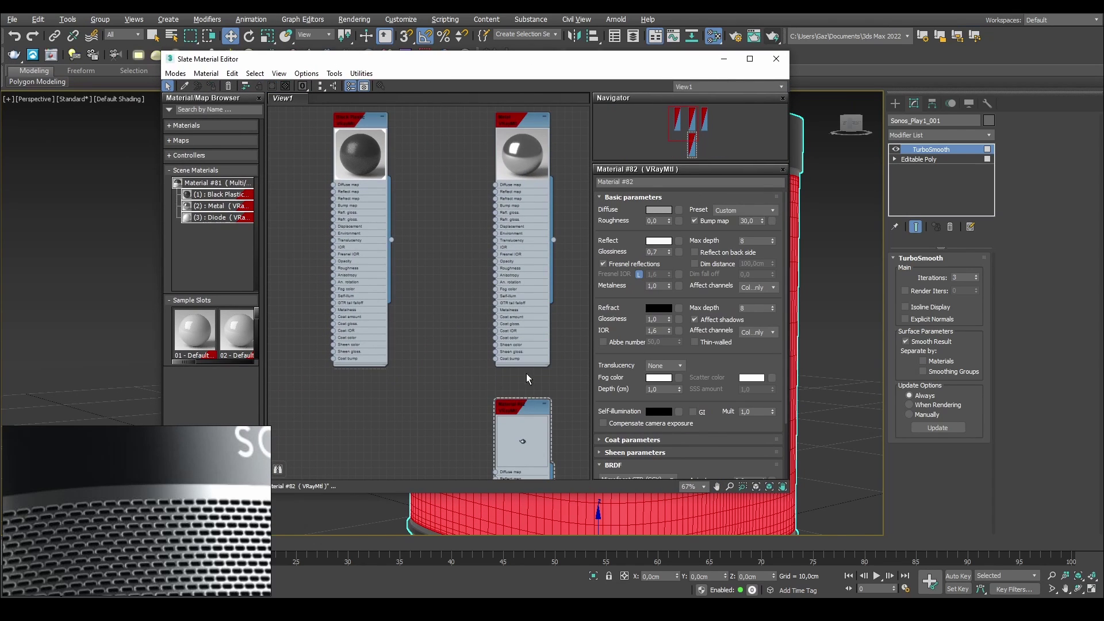
pyautogui.moveTo(514, 401); pyautogui.dragTo(522, 305, button='middle')
pyautogui.click(522, 306)
pyautogui.moveTo(644, 182); pyautogui.dragTo(308, 156)
pyautogui.write('Metal Mesh')
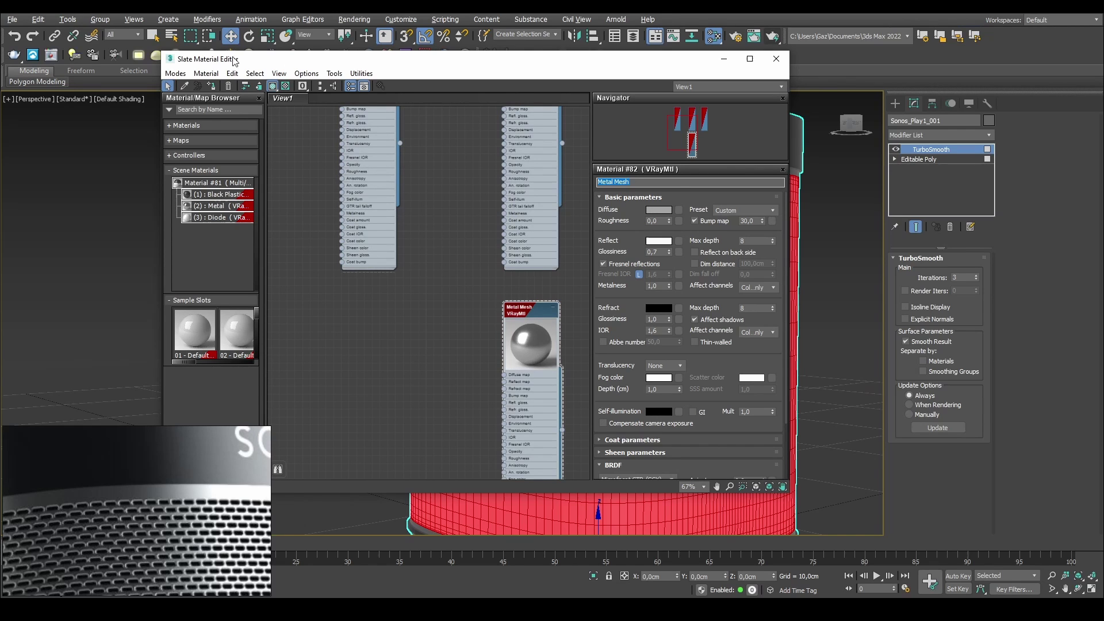
# Try to assign Metal Mesh to the side-wall selection from the TurboSmooth level
pyautogui.moveTo(463, 308); pyautogui.dragTo(486, 327)
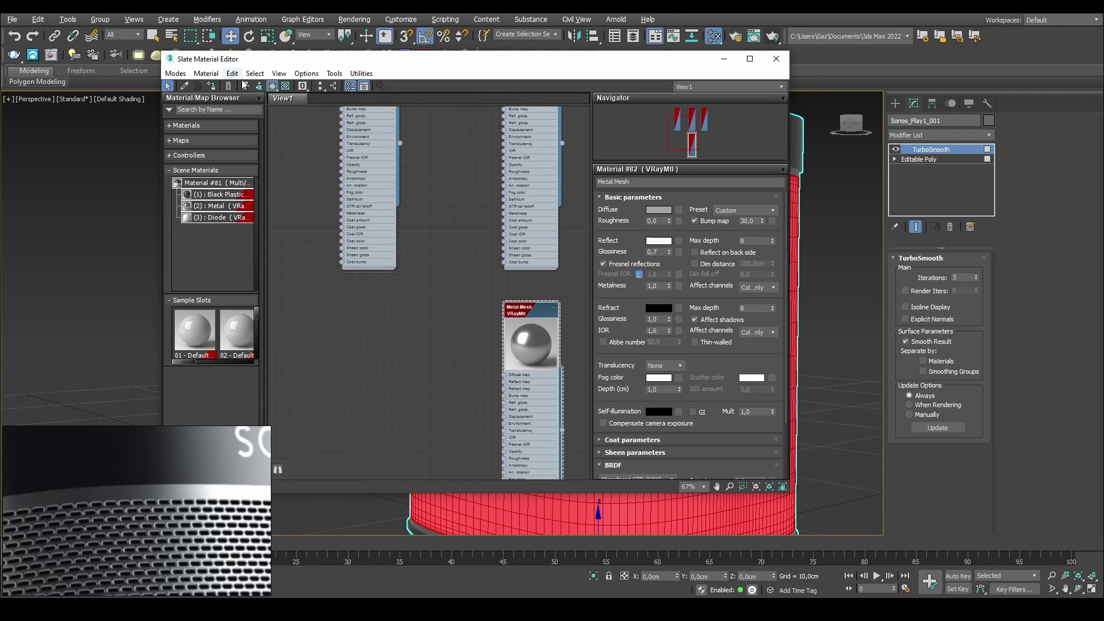
pyautogui.click(215, 86)
pyautogui.moveTo(475, 60); pyautogui.dragTo(211, 83)
pyautogui.click(918, 159)
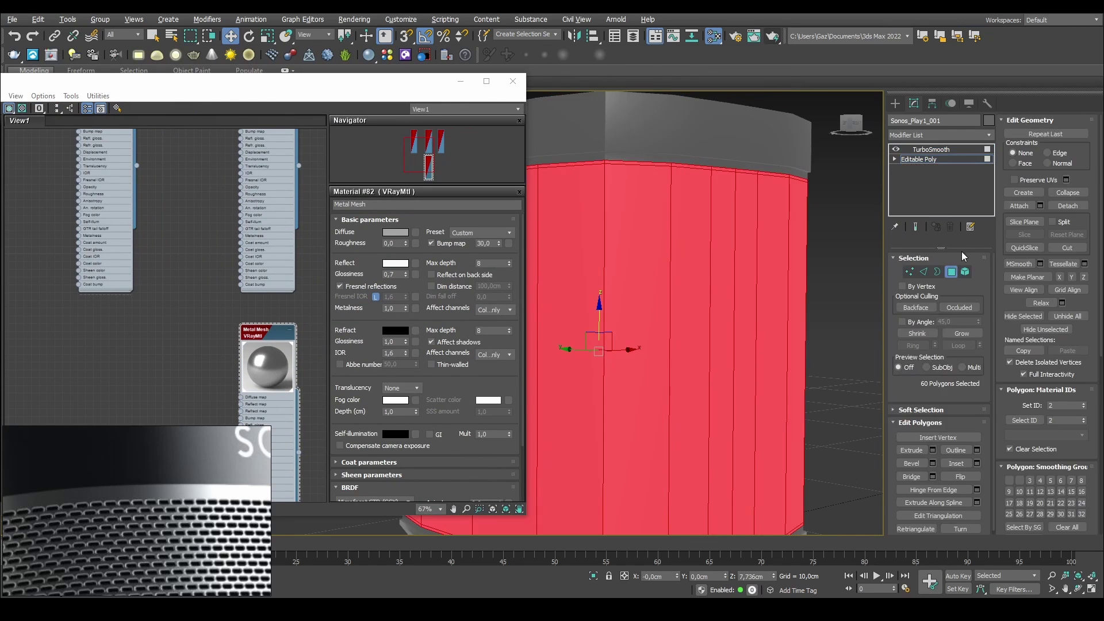
# Compare the speaker's top cap and side wall on the smoothed result and on the unsmoothed Editable Poly cage
pyautogui.click(925, 150)
pyautogui.moveTo(731, 159)
pyautogui.mouseDown(button='middle')
pyautogui.moveTo(726, 225)
pyautogui.moveTo(735, 184)
pyautogui.moveTo(739, 256)
pyautogui.moveTo(785, 237)
pyautogui.mouseUp(button='middle')
pyautogui.scroll(2, 728, 205)
pyautogui.click(918, 160)
pyautogui.click(916, 226)
pyautogui.click(931, 149)
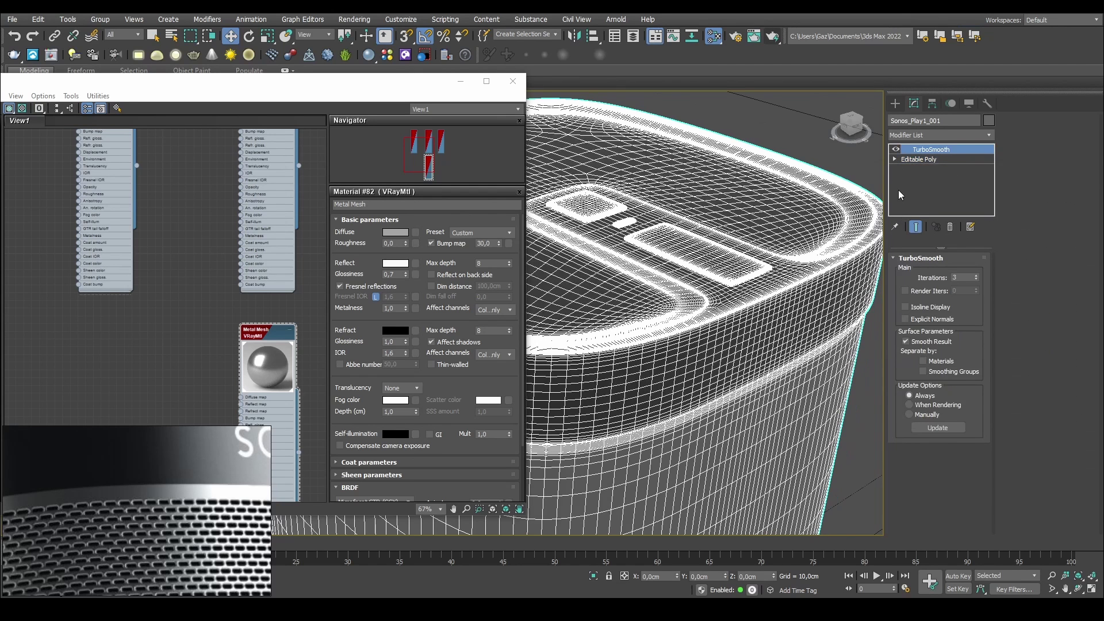
pyautogui.click(923, 160)
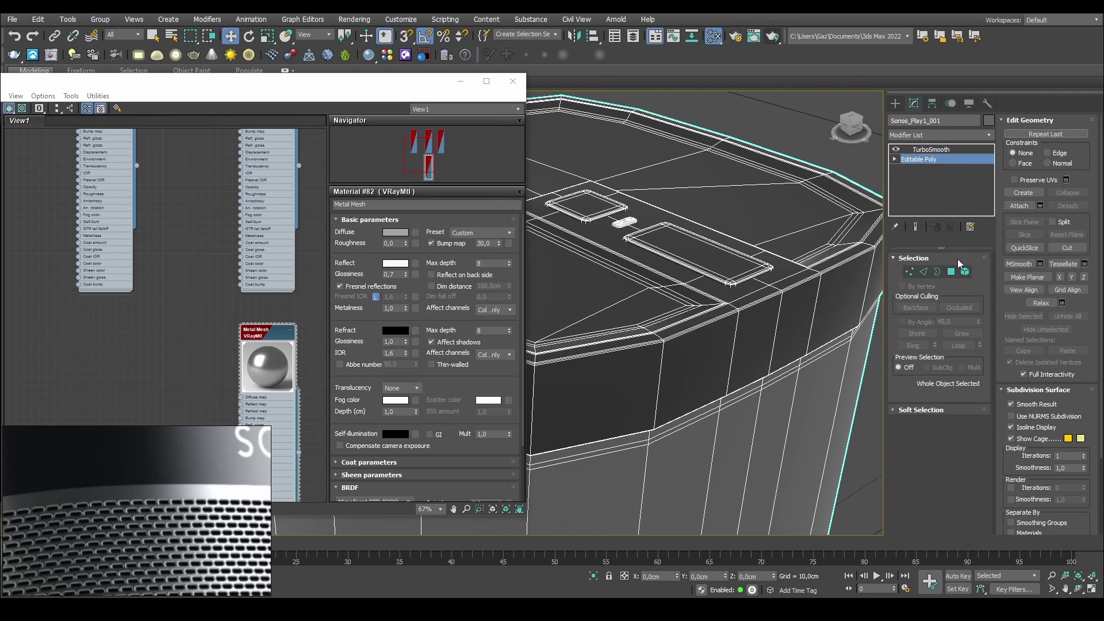
# Assign the Metal Mesh material to the selected side-wall polygons at the Editable Poly level
pyautogui.click(952, 271)
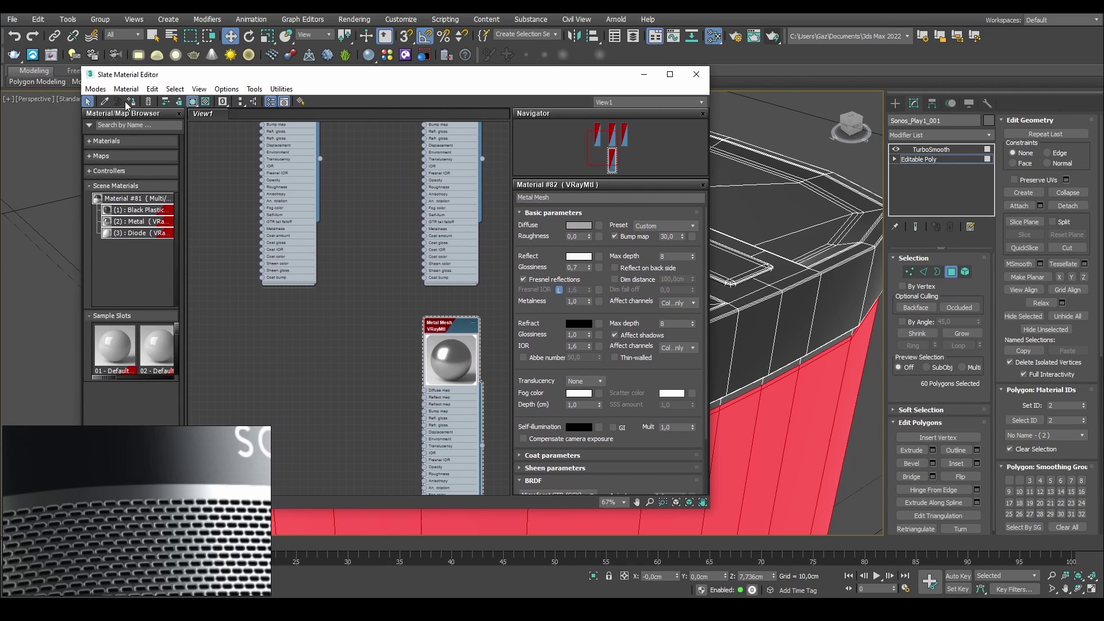
pyautogui.click(131, 101)
pyautogui.moveTo(419, 76); pyautogui.dragTo(235, 89)
pyautogui.click(952, 275)
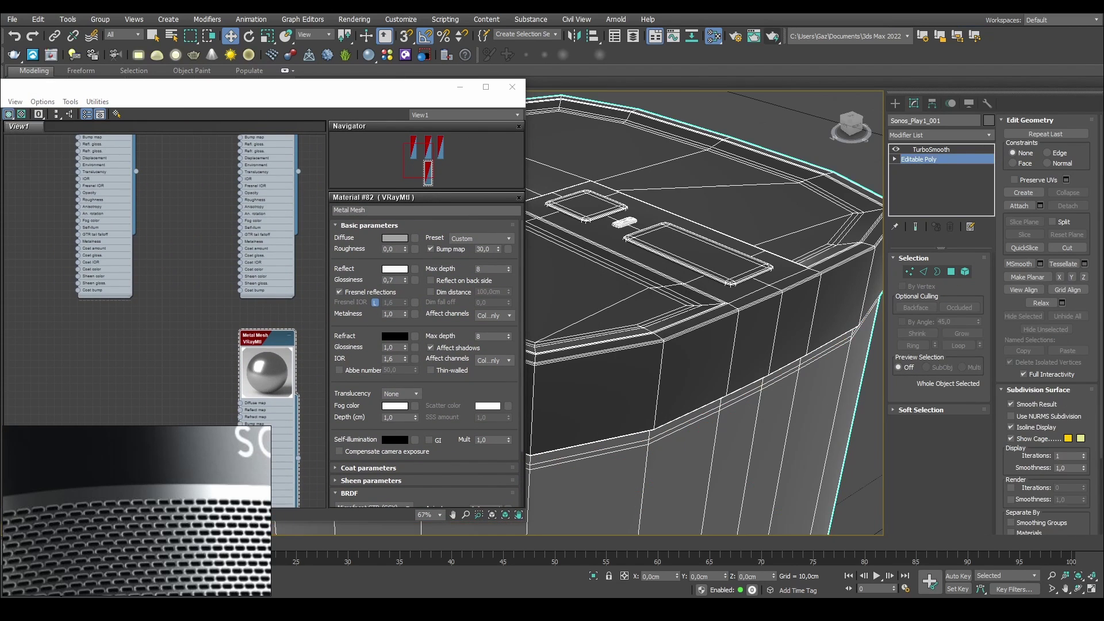
# Check the material IDs of the side wall, rim, top cap and diode polygons one after another
pyautogui.press('z')
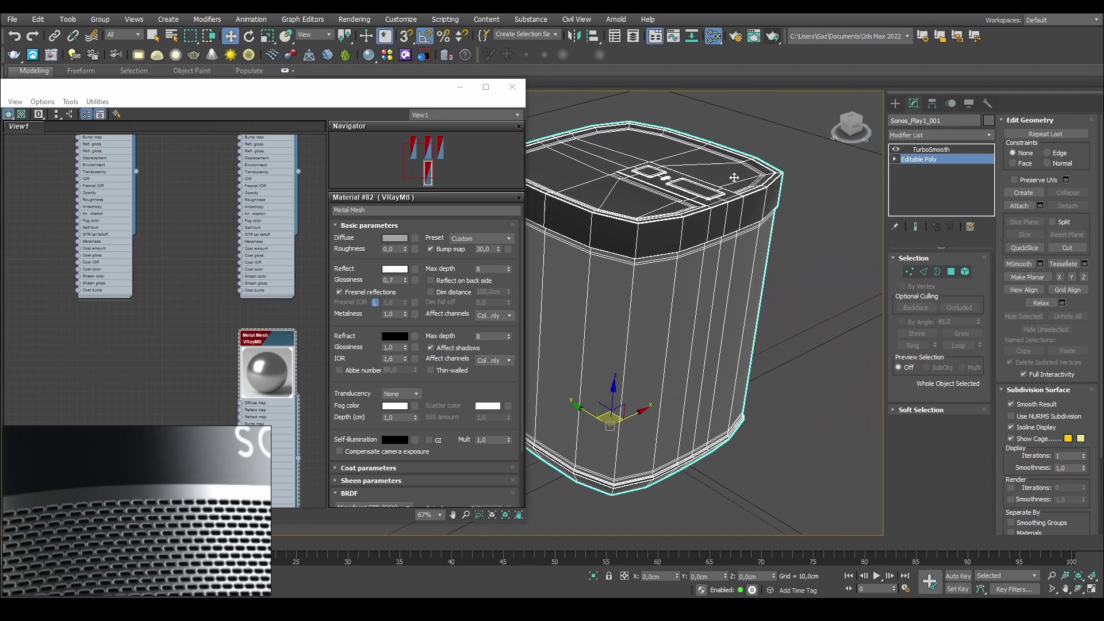
pyautogui.click(957, 275)
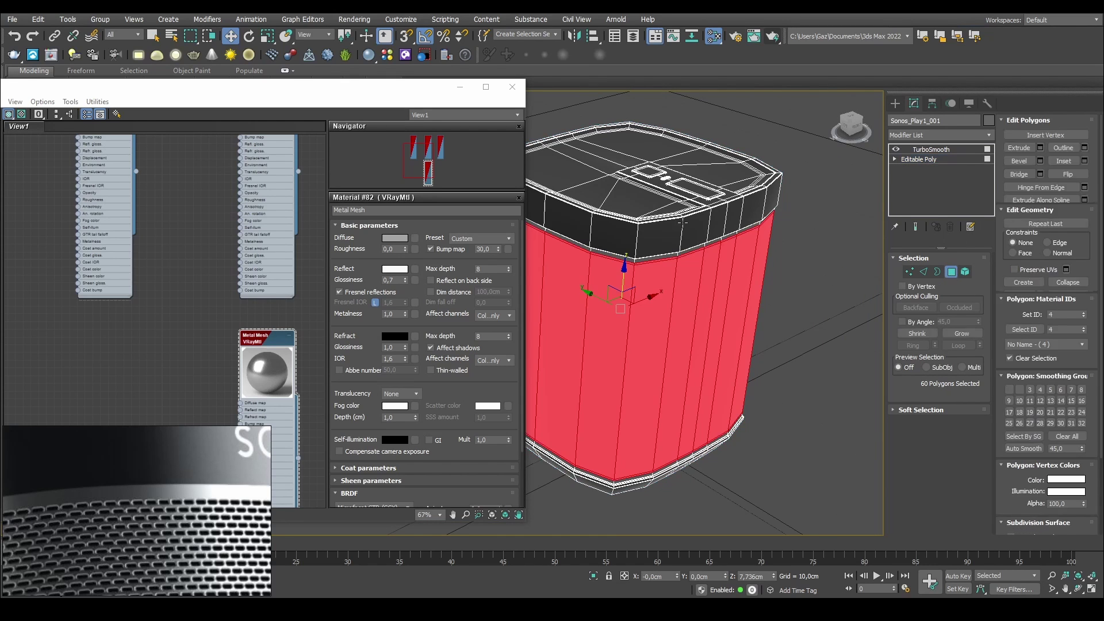
pyautogui.scroll(5, 699, 221)
pyautogui.click(716, 292)
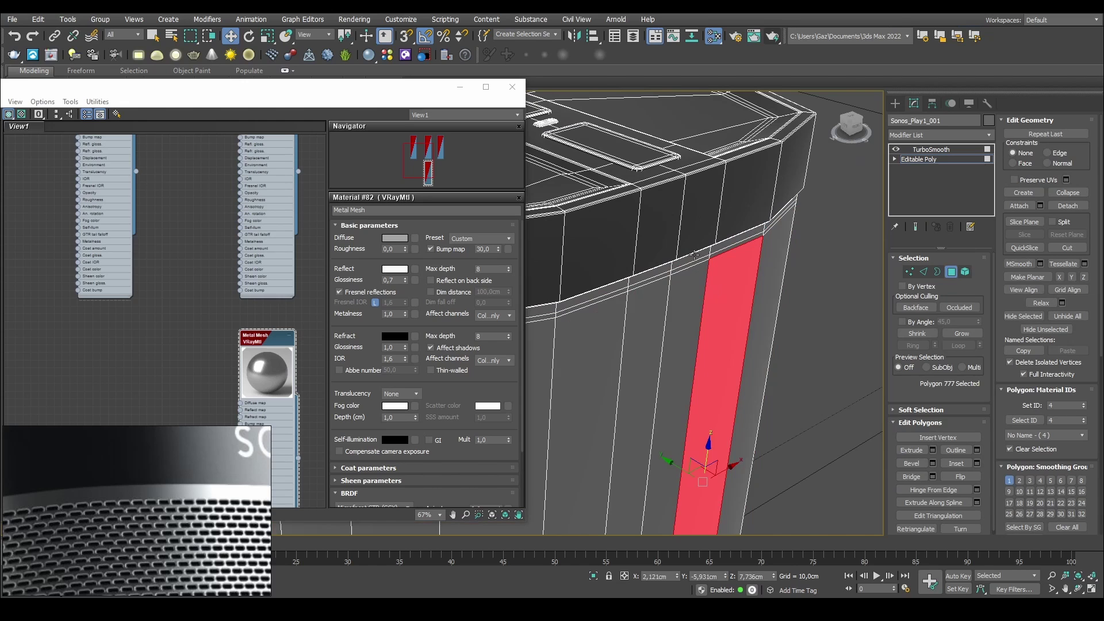
pyautogui.click(694, 255)
pyautogui.click(685, 212)
pyautogui.moveTo(552, 123); pyautogui.dragTo(610, 185, button='middle')
pyautogui.click(598, 179)
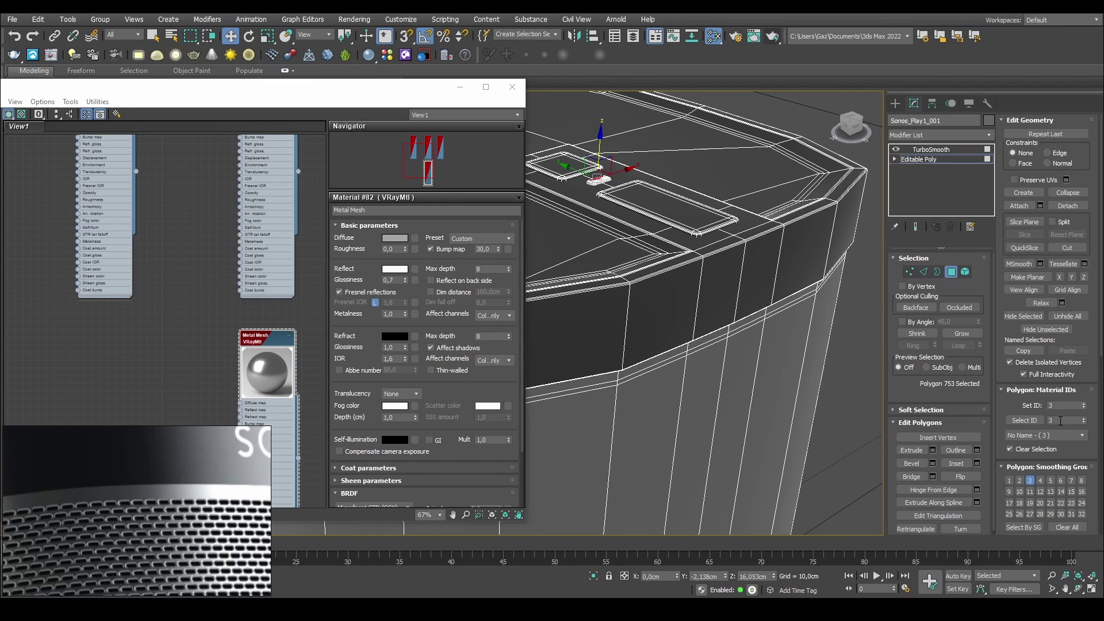
pyautogui.click(951, 271)
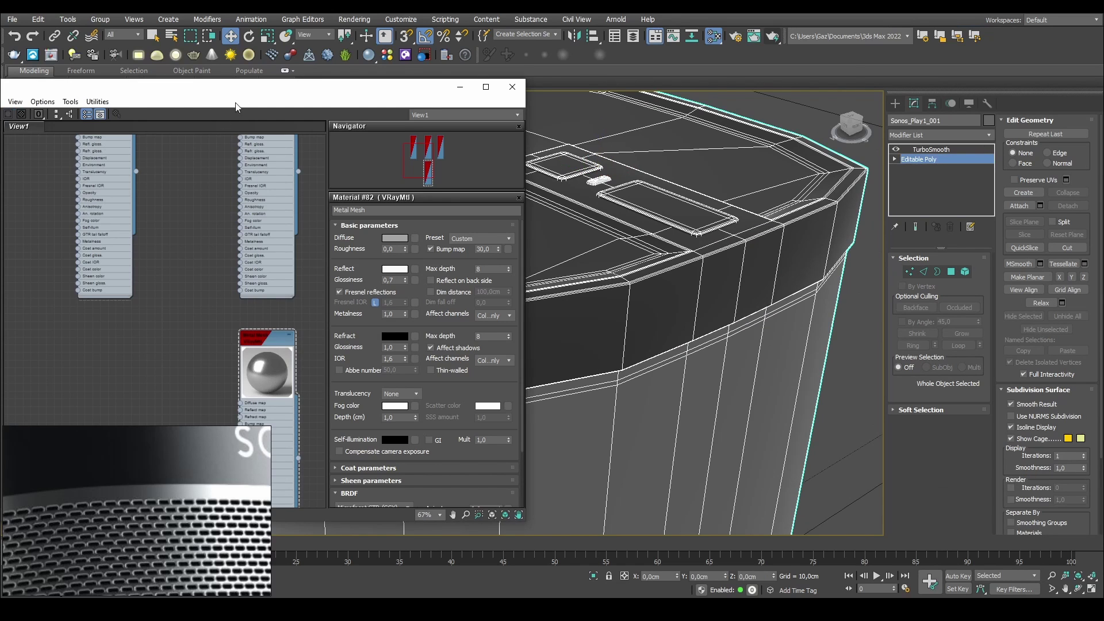
# Review the material nodes and the scene's multi-material list, including Metal Mesh in slot 4
pyautogui.moveTo(247, 88); pyautogui.dragTo(576, 80)
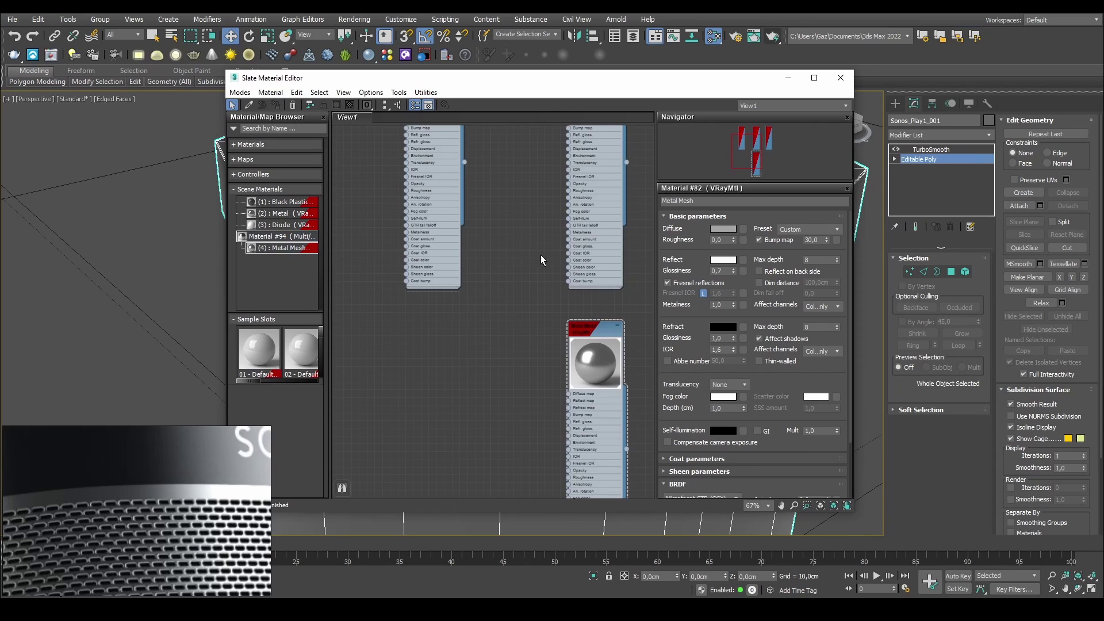
pyautogui.moveTo(538, 255); pyautogui.dragTo(360, 261, button='middle')
pyautogui.scroll(-3, 529, 242)
pyautogui.moveTo(494, 204); pyautogui.dragTo(503, 247, button='middle')
pyautogui.scroll(3, 503, 246)
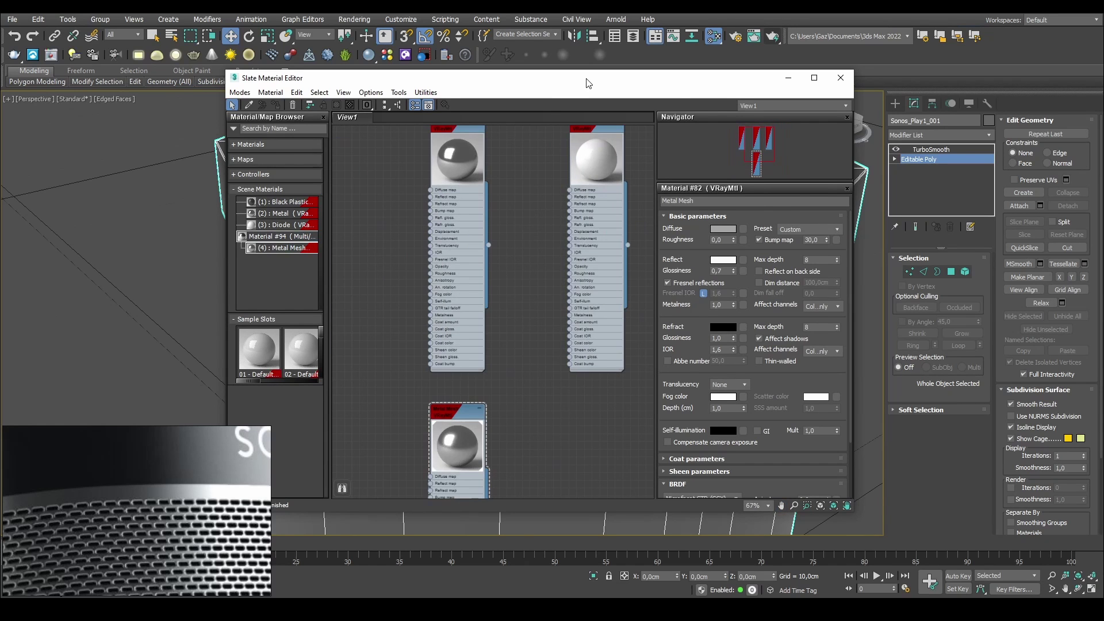
pyautogui.moveTo(587, 83); pyautogui.dragTo(384, 52)
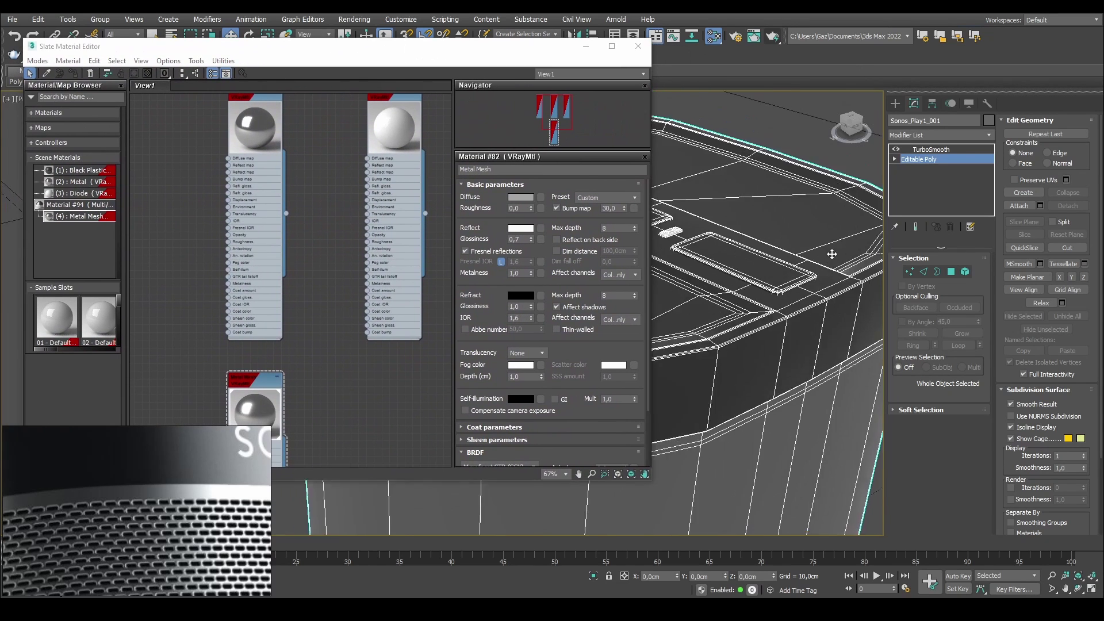
# Inspect the plain rim between the cap and the side wall on the smoothed speaker without wireframe
pyautogui.scroll(-2, 831, 253)
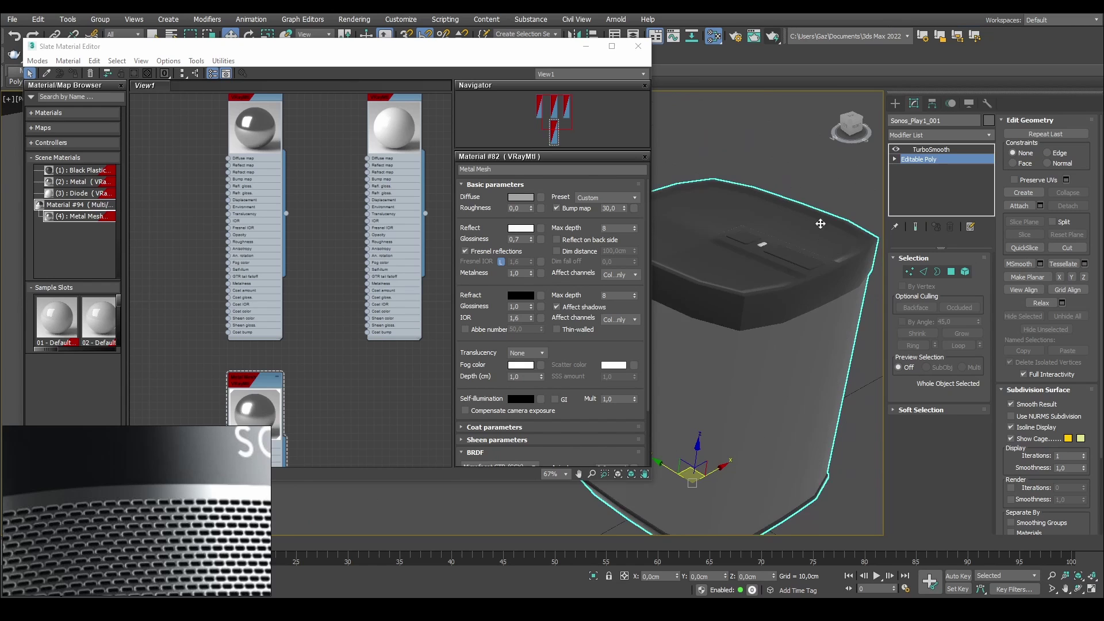
pyautogui.moveTo(805, 261); pyautogui.dragTo(779, 253, button='middle')
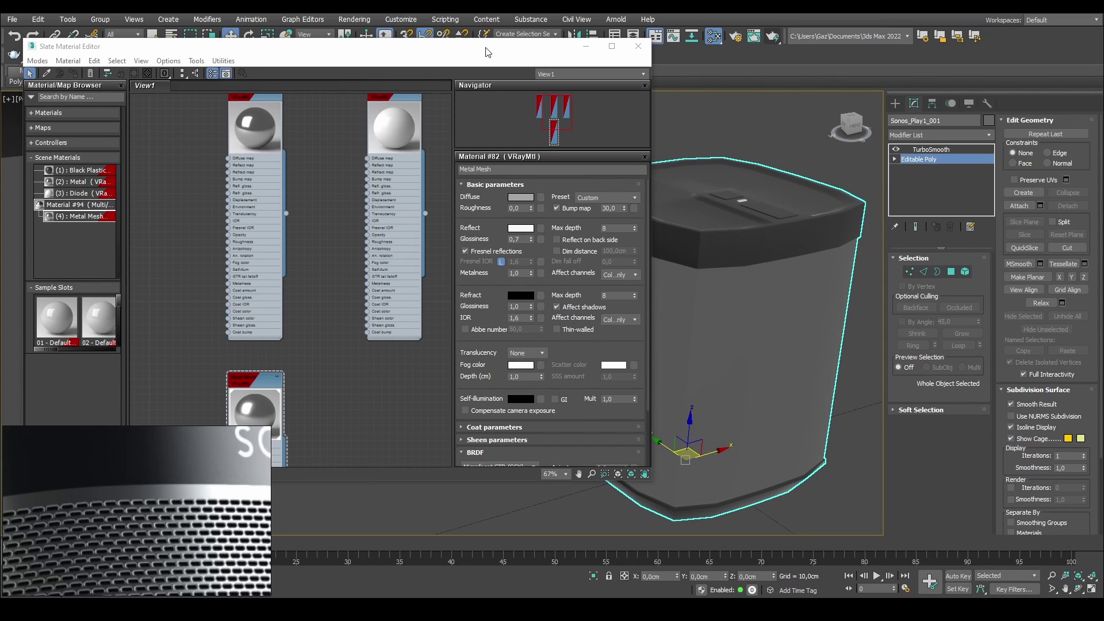
pyautogui.moveTo(486, 51); pyautogui.dragTo(392, 82)
pyautogui.scroll(3, 727, 276)
pyautogui.scroll(4, 726, 276)
pyautogui.moveTo(787, 218); pyautogui.dragTo(783, 404, button='middle')
pyautogui.click(923, 149)
pyautogui.moveTo(830, 236)
pyautogui.keyDown('alt'); pyautogui.mouseDown(button='middle')
pyautogui.moveTo(803, 192)
pyautogui.moveTo(729, 185)
pyautogui.moveTo(768, 274)
pyautogui.moveTo(697, 249)
pyautogui.mouseUp(button='middle'); pyautogui.keyUp('alt')
pyautogui.scroll(3, 729, 185)
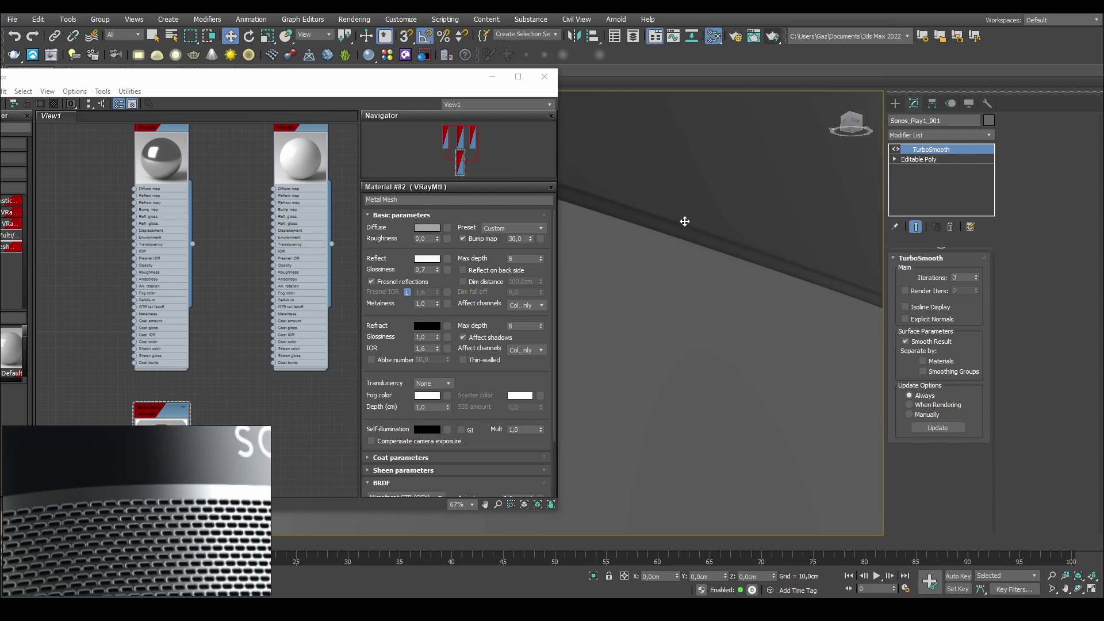
# Inspect the seam between the black cap and the side wall, comparing the smoothed speaker with and without displayed edges
pyautogui.press('F4')
pyautogui.press('F4')
pyautogui.press('F4')
pyautogui.press('F4')
pyautogui.scroll(-3, 760, 230)
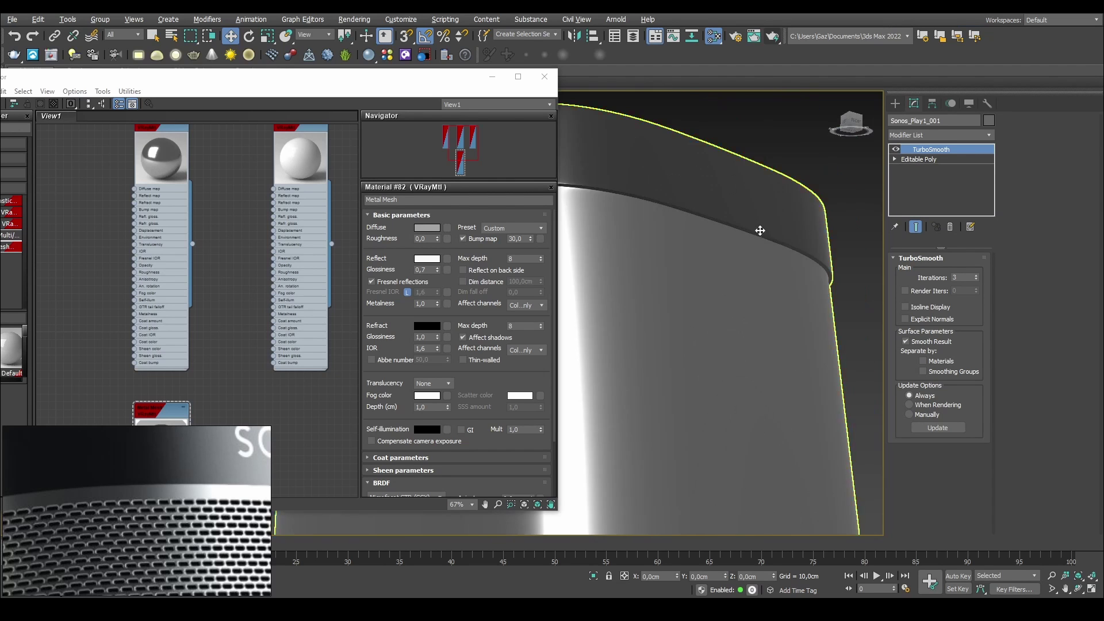
pyautogui.keyDown('alt'); pyautogui.moveTo(760, 230); pyautogui.dragTo(765, 247, button='middle'); pyautogui.keyUp('alt')
pyautogui.scroll(3, 712, 268)
pyautogui.moveTo(690, 245); pyautogui.dragTo(710, 256, button='middle')
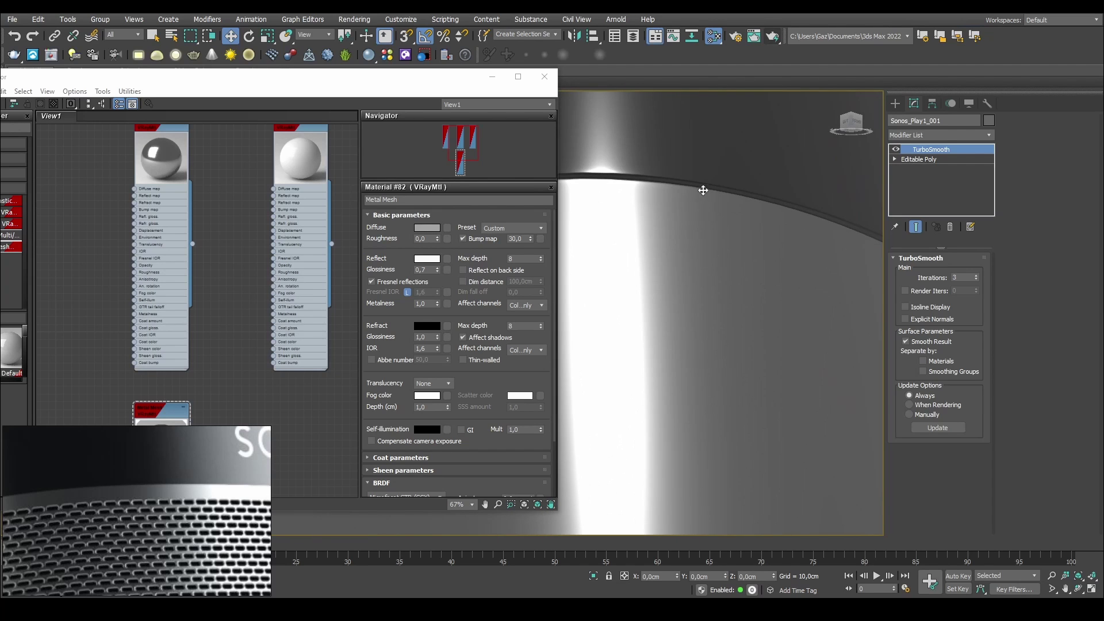
pyautogui.scroll(3, 709, 189)
# Check the material IDs of a cap polygon and a side-wall polygon at the Polygon level of the Editable Poly
pyautogui.click(929, 159)
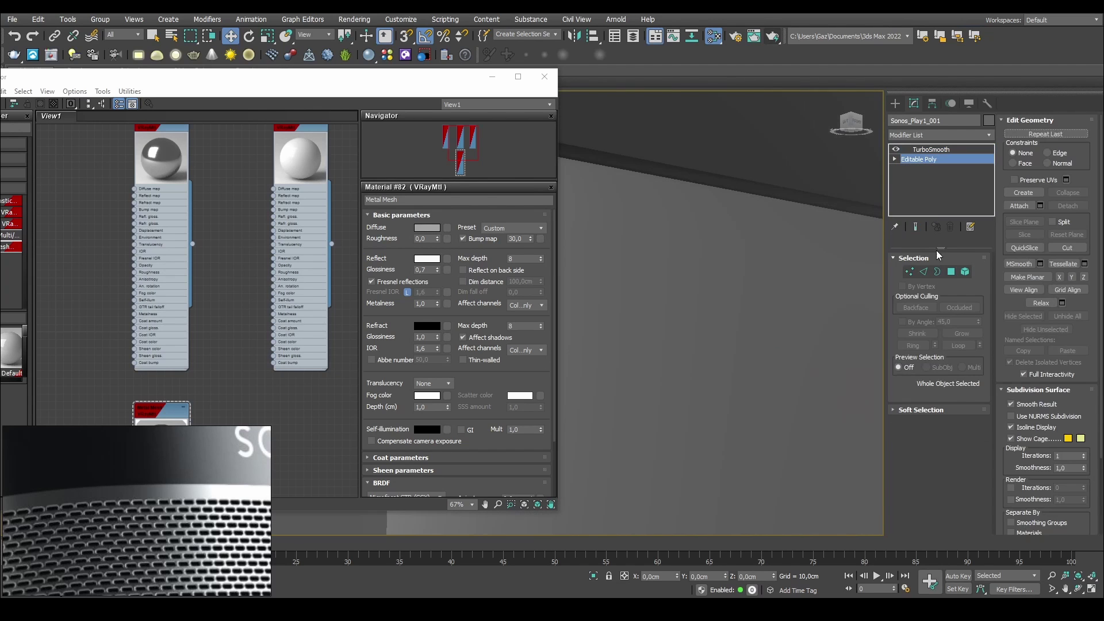
pyautogui.click(951, 271)
pyautogui.click(794, 270)
pyautogui.click(797, 237)
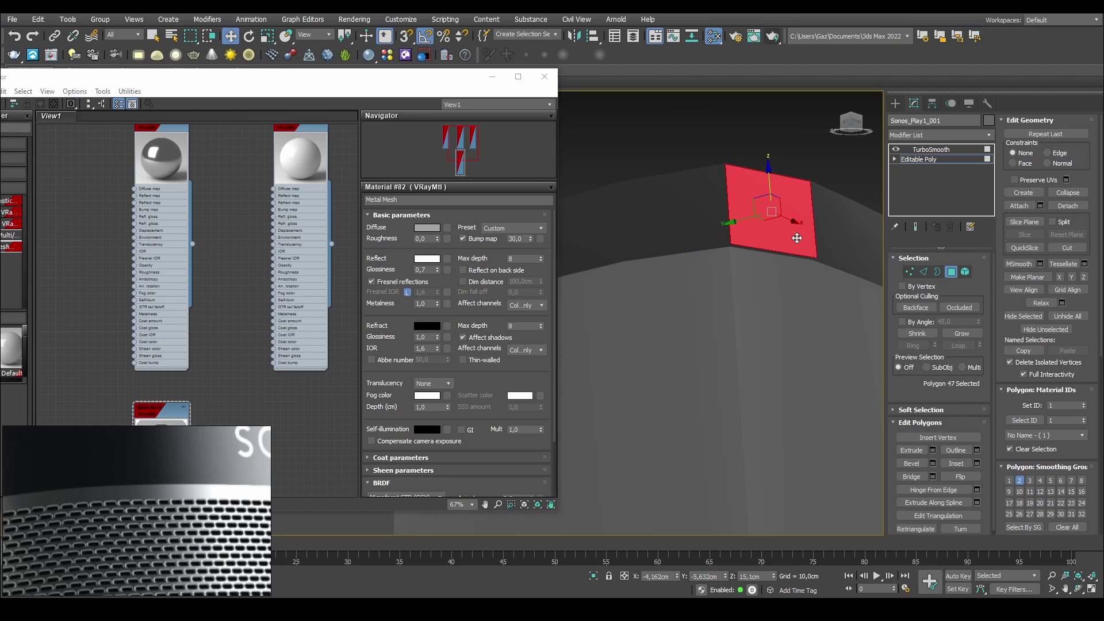
pyautogui.click(791, 357)
pyautogui.press('F4')
pyautogui.moveTo(795, 358); pyautogui.dragTo(772, 269, button='middle')
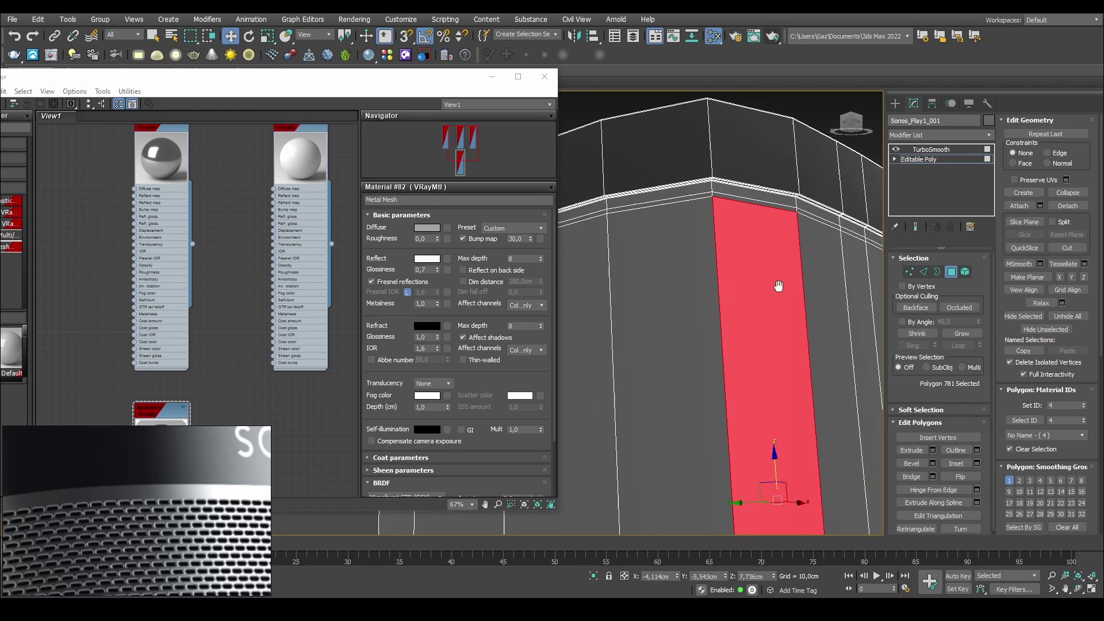
# Select the ring of side-wall polygons and grow it up to the edge below the cap, with the smoothed end result shown
pyautogui.scroll(-3, 784, 288)
pyautogui.scroll(-5, 835, 337)
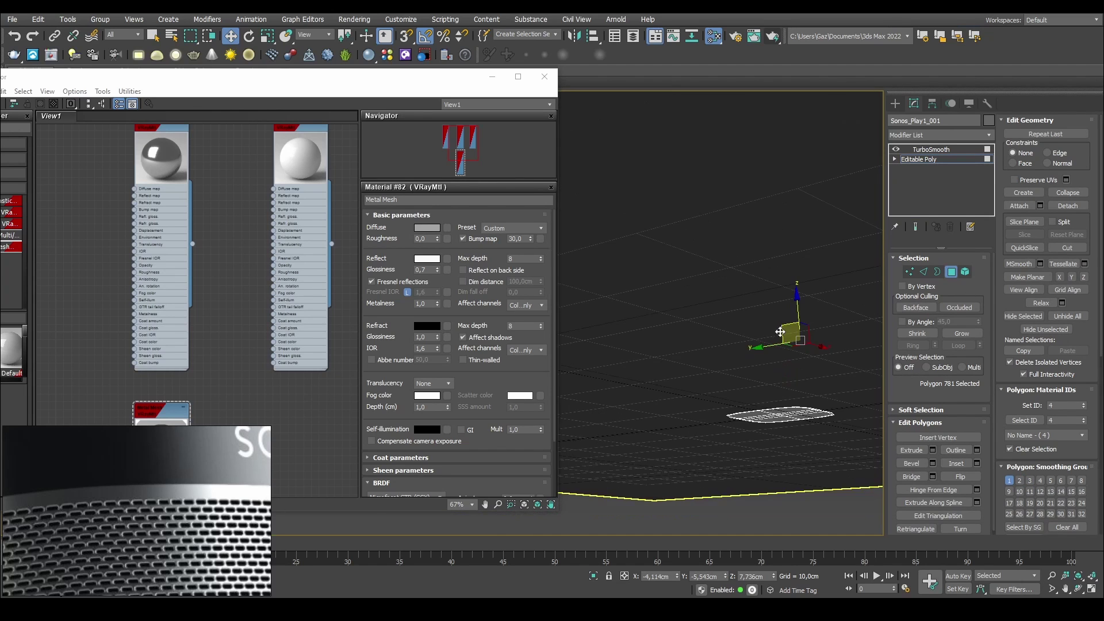
pyautogui.moveTo(920, 340); pyautogui.dragTo(920, 340)
pyautogui.scroll(5, 787, 308)
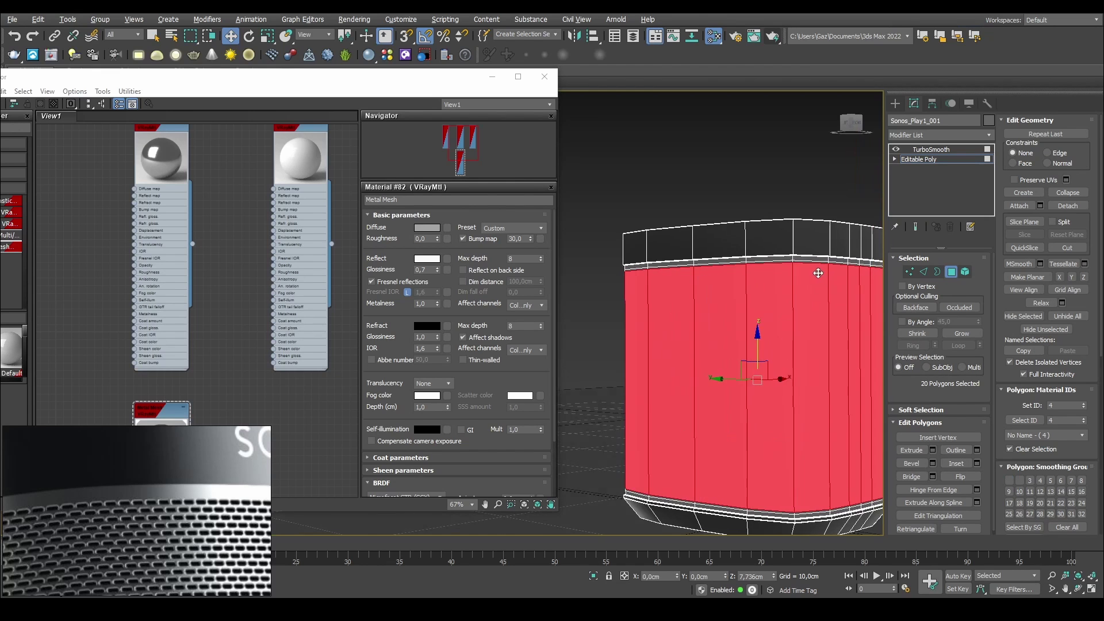
pyautogui.click(959, 334)
pyautogui.click(962, 333)
pyautogui.scroll(5, 759, 259)
pyautogui.scroll(3, 759, 259)
pyautogui.keyDown('alt'); pyautogui.moveTo(765, 265); pyautogui.dragTo(765, 249, button='middle'); pyautogui.keyUp('alt')
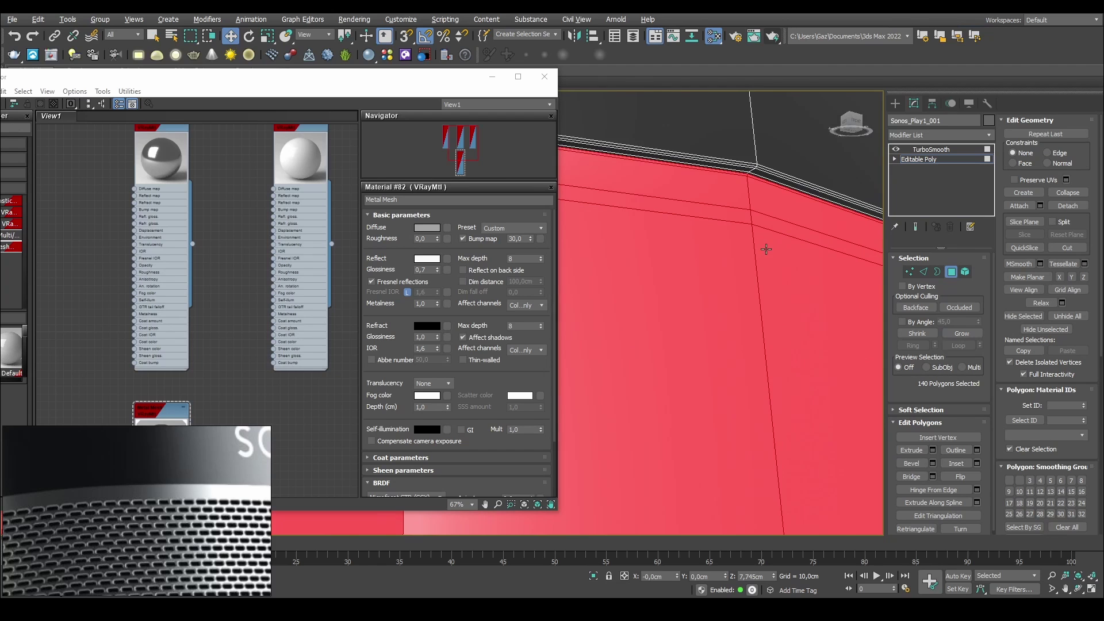
pyautogui.click(915, 227)
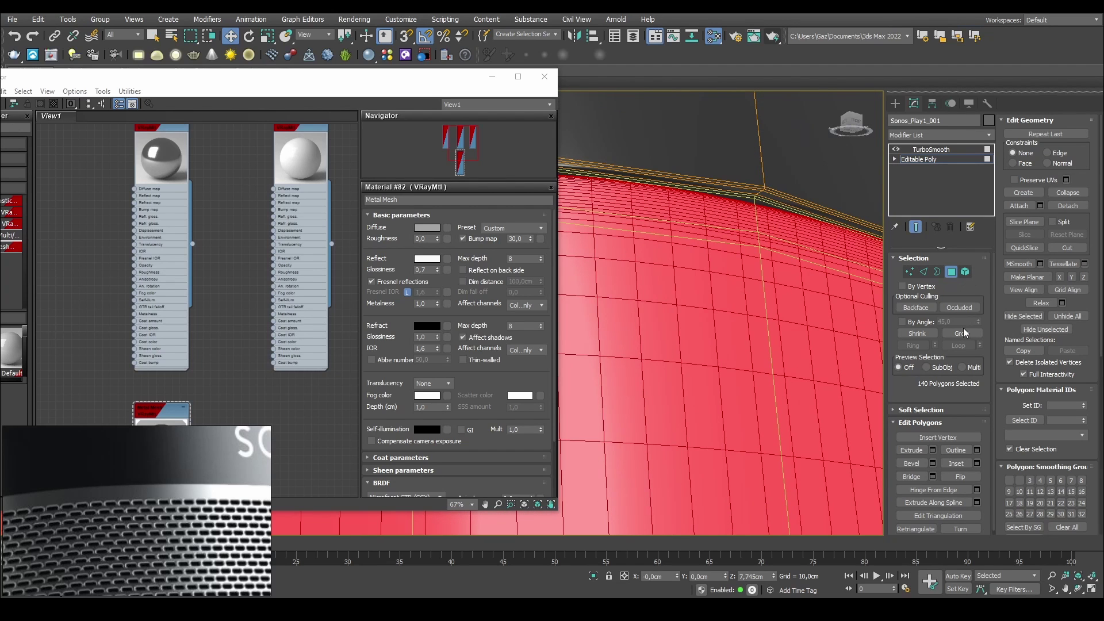
# Try growing the side-wall selection further under the cap and restore it to the edge below the cap
pyautogui.click(962, 334)
pyautogui.click(964, 334)
pyautogui.moveTo(703, 172); pyautogui.dragTo(745, 186, button='middle')
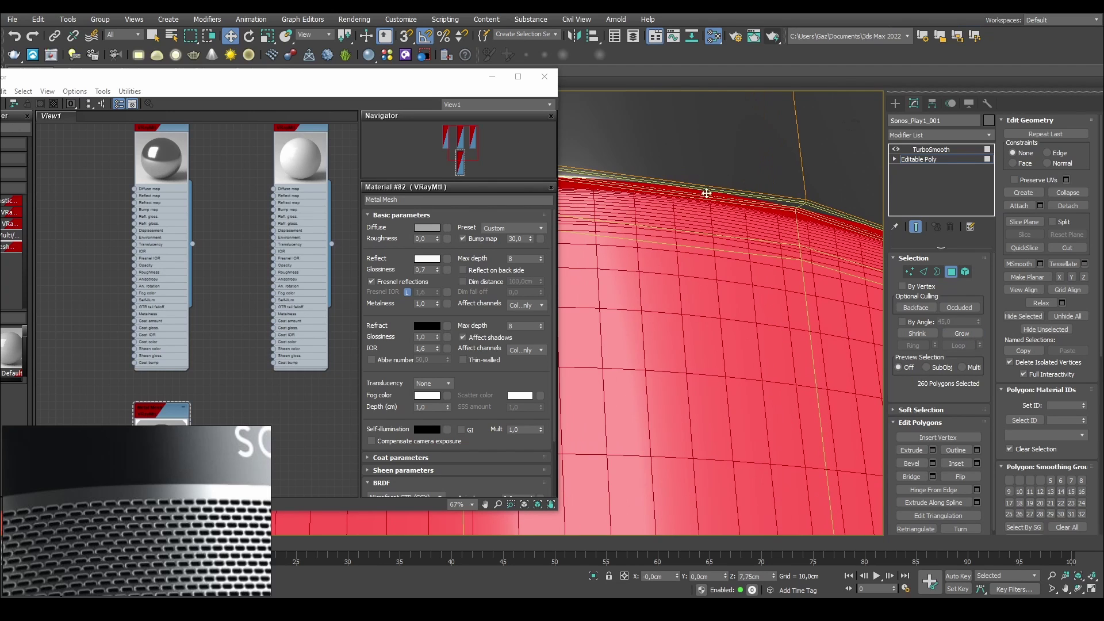
pyautogui.hotkey('ctrl', 'z')
pyautogui.hotkey('ctrl', 'z')
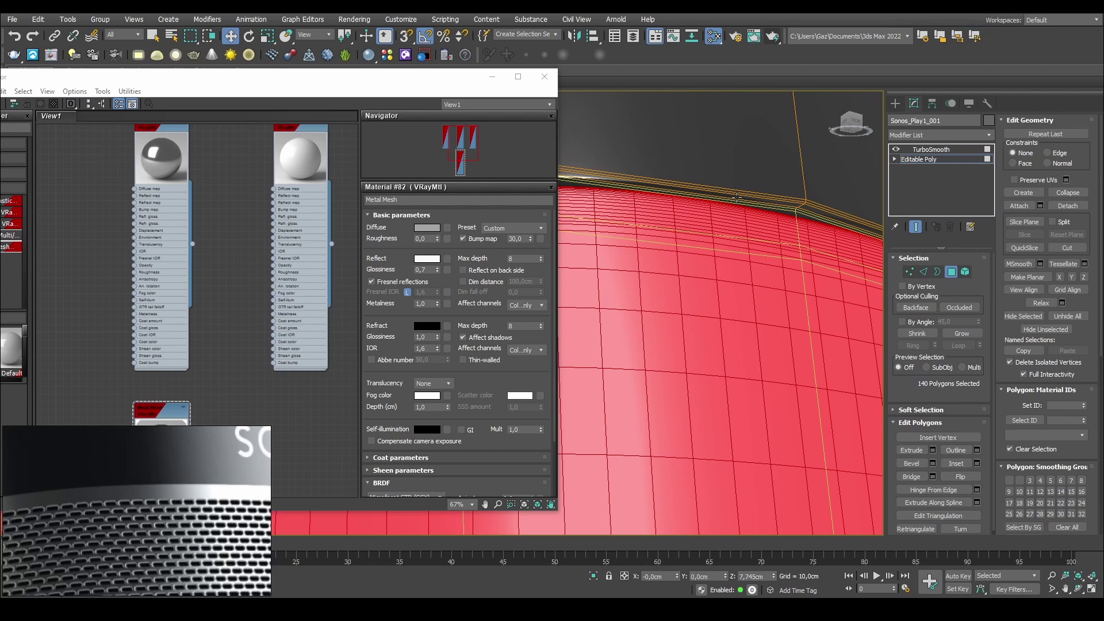
pyautogui.keyDown('alt'); pyautogui.moveTo(684, 203); pyautogui.dragTo(680, 185, button='middle'); pyautogui.keyUp('alt')
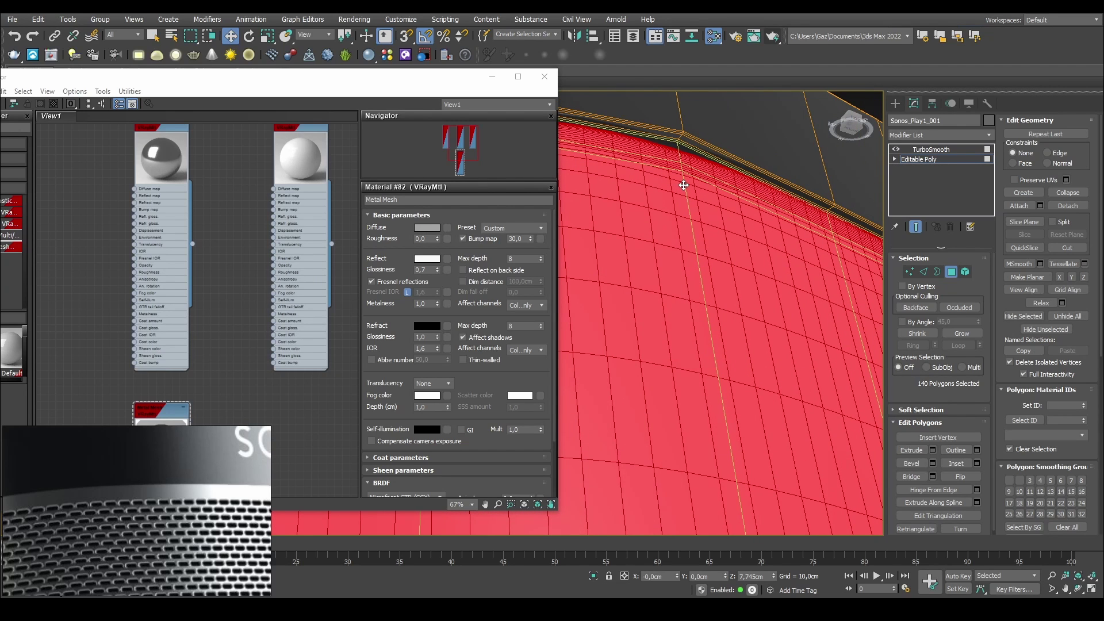
pyautogui.hotkey('ctrl', 'z')
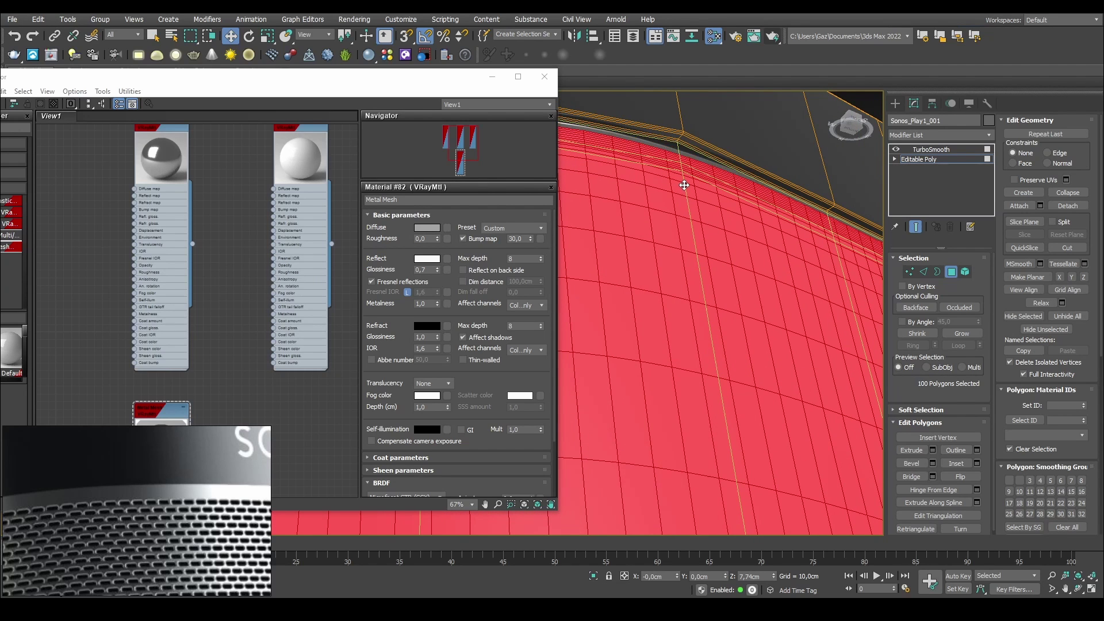
pyautogui.click(961, 333)
# Assign the Metal material to the grown side-wall selection including its rim, and clear the polygon selection
pyautogui.moveTo(254, 183); pyautogui.dragTo(282, 289, button='middle')
pyautogui.click(288, 319)
pyautogui.moveTo(235, 82); pyautogui.dragTo(151, 67)
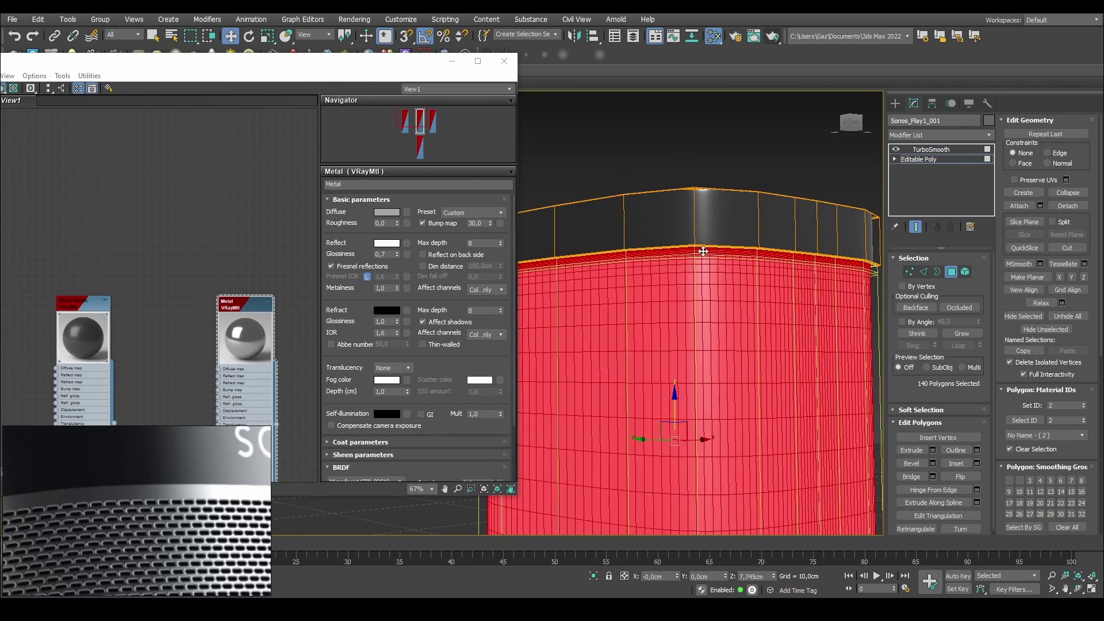
pyautogui.keyDown('alt'); pyautogui.moveTo(699, 152); pyautogui.dragTo(676, 207, button='middle'); pyautogui.keyUp('alt')
pyautogui.click(831, 210)
# Reselect the ring of side-wall polygons, grown by one step, and assign the Metal Mesh material to it
pyautogui.keyDown('alt'); pyautogui.moveTo(777, 213); pyautogui.dragTo(673, 192, button='middle'); pyautogui.keyUp('alt')
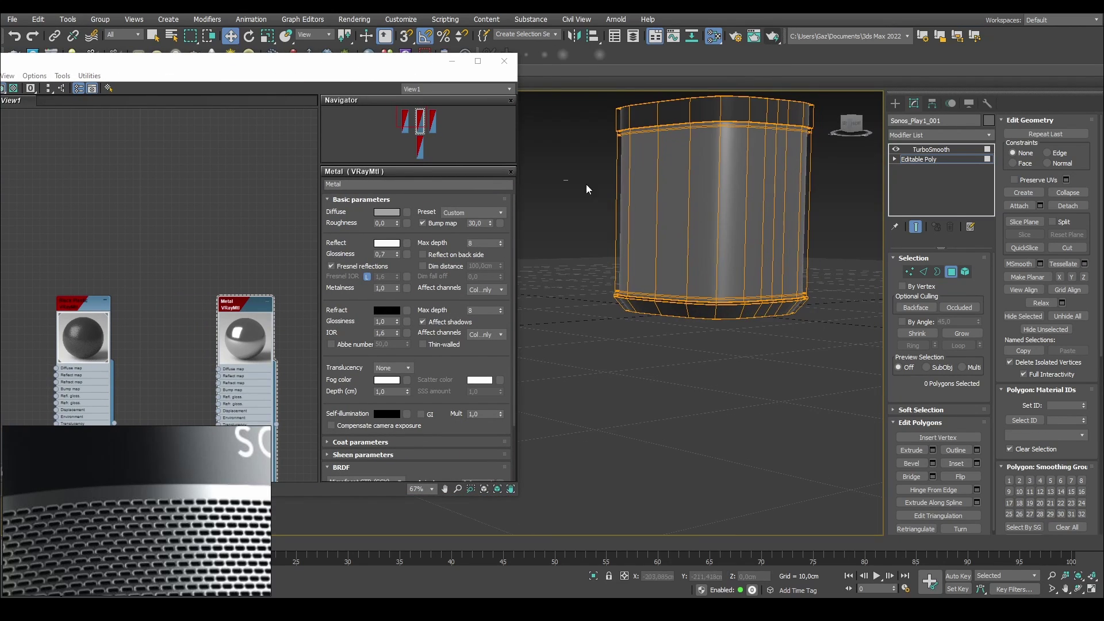
pyautogui.moveTo(592, 195); pyautogui.dragTo(857, 210)
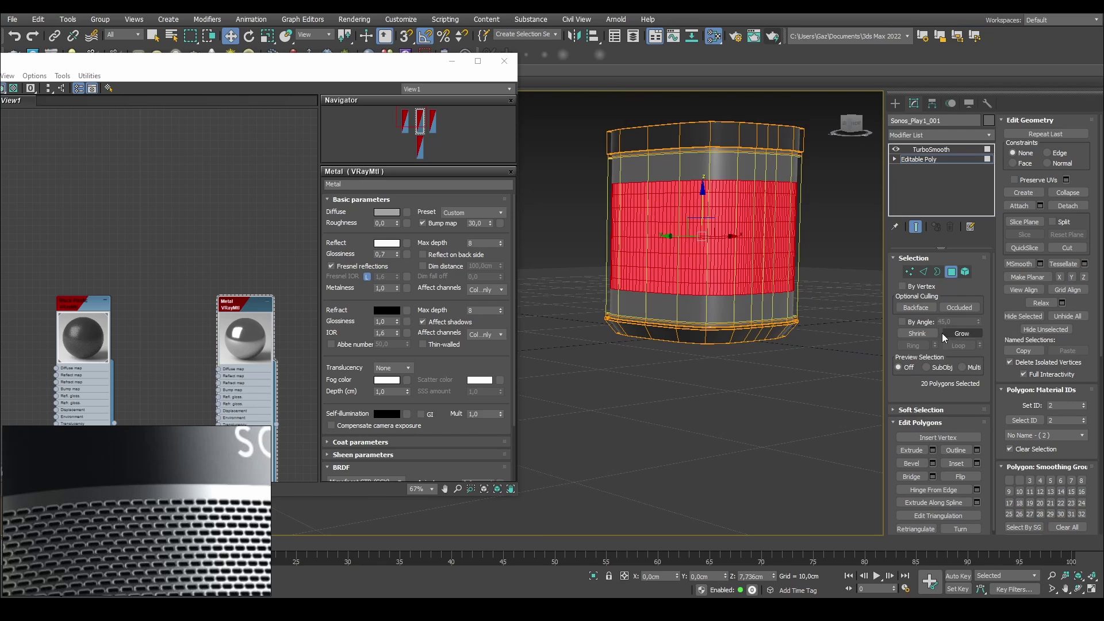
pyautogui.click(962, 335)
pyautogui.moveTo(243, 326); pyautogui.dragTo(214, 122, button='middle')
pyautogui.moveTo(238, 421); pyautogui.dragTo(241, 313, button='middle')
pyautogui.doubleClick(217, 283)
pyautogui.moveTo(168, 64); pyautogui.dragTo(126, 92)
pyautogui.click(149, 93)
pyautogui.click(570, 162)
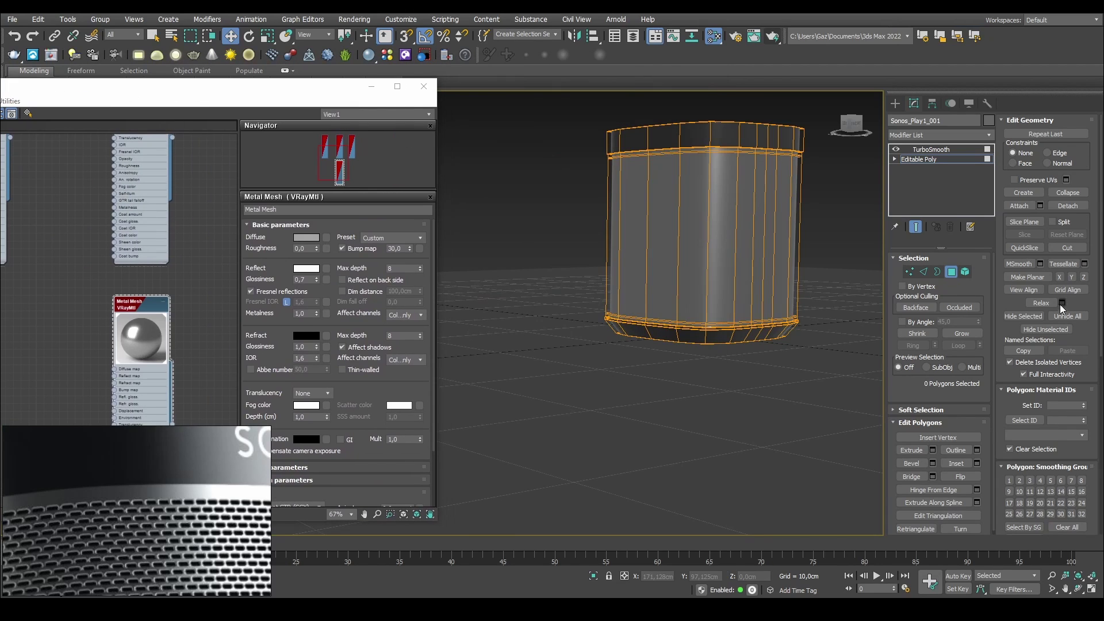
# Leave polygon editing, deselect the speaker and inspect the rim below the cap on the smoothed model
pyautogui.click(952, 271)
pyautogui.click(831, 206)
pyautogui.scroll(10, 702, 207)
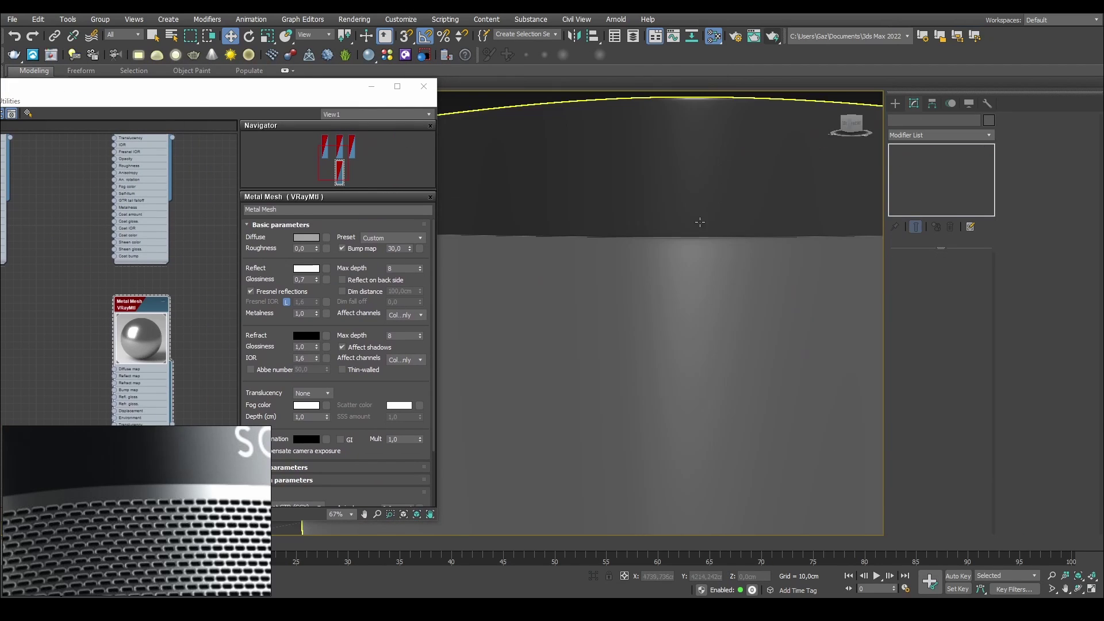
pyautogui.scroll(-5, 728, 134)
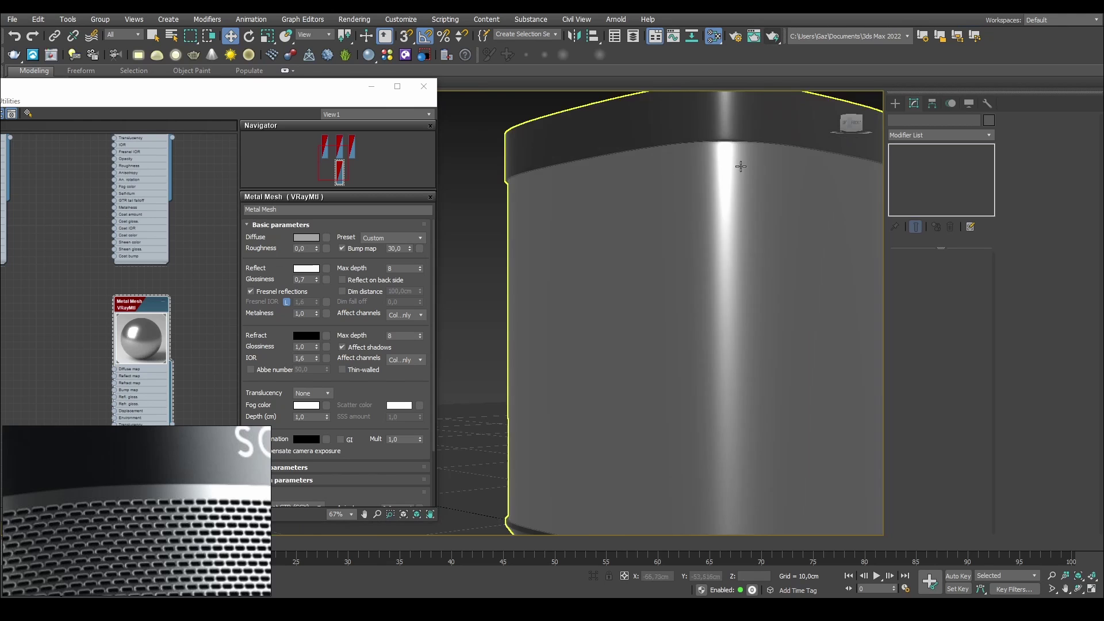
pyautogui.keyDown('alt'); pyautogui.moveTo(759, 185); pyautogui.dragTo(716, 224, button='middle'); pyautogui.keyUp('alt')
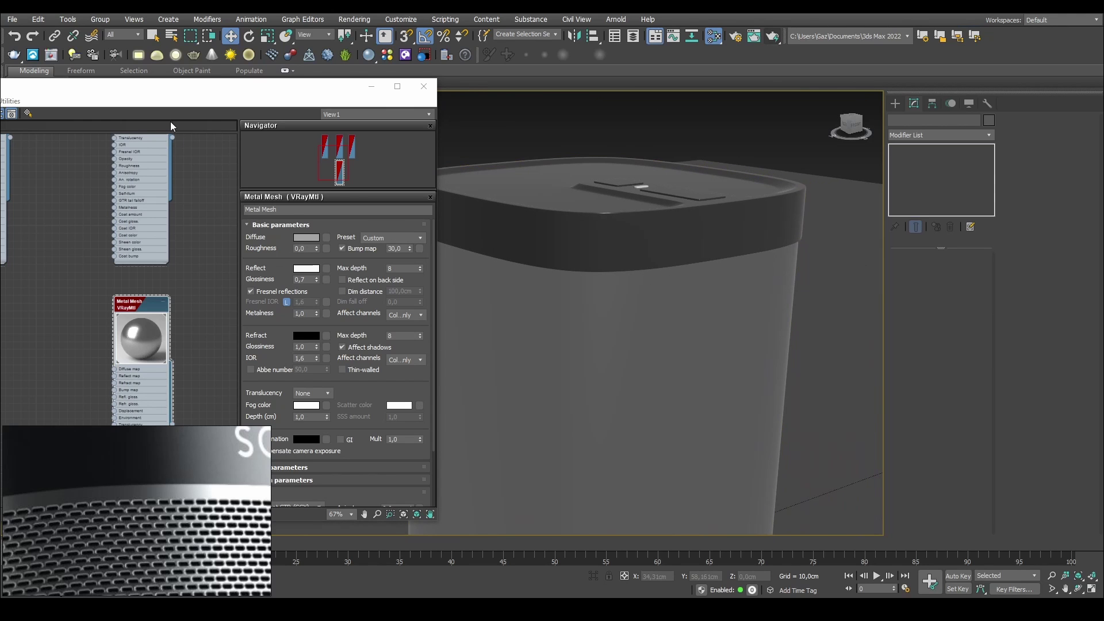
# Review the Metal material's parameters and the Black Plastic, Metal and Diode nodes in the Slate Material Editor
pyautogui.moveTo(177, 89); pyautogui.dragTo(441, 60)
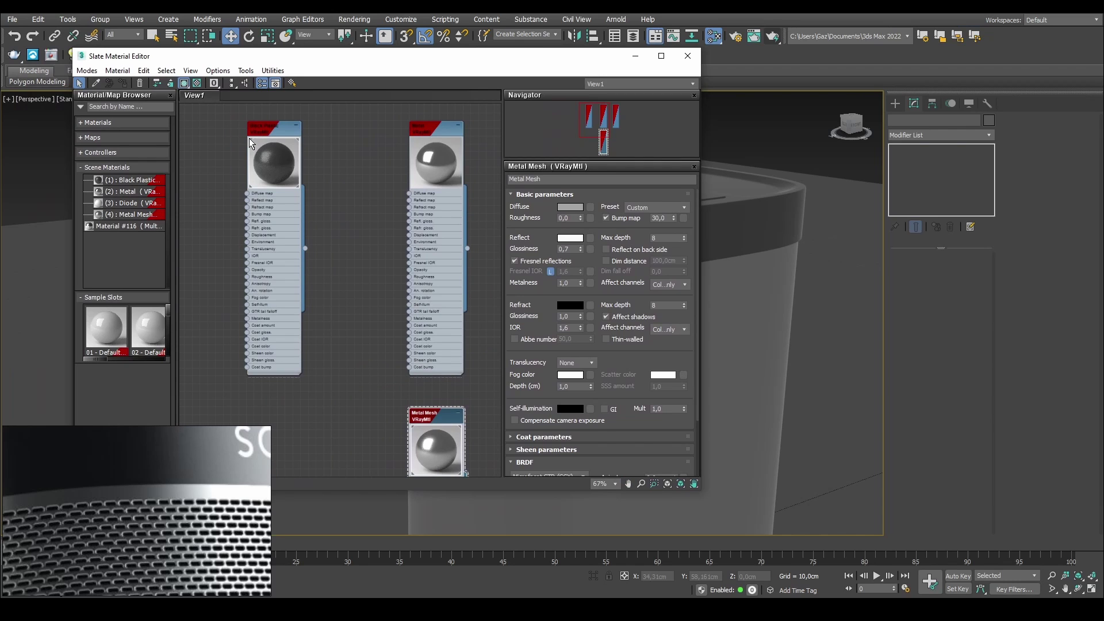
pyautogui.doubleClick(421, 130)
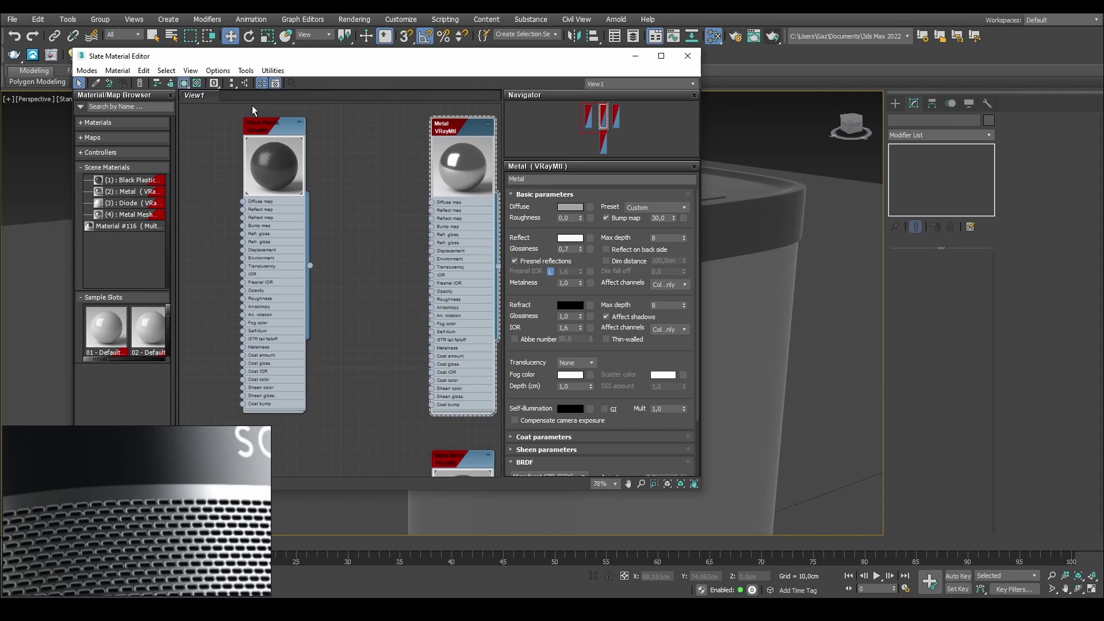
pyautogui.scroll(3, 282, 137)
pyautogui.scroll(-2, 285, 143)
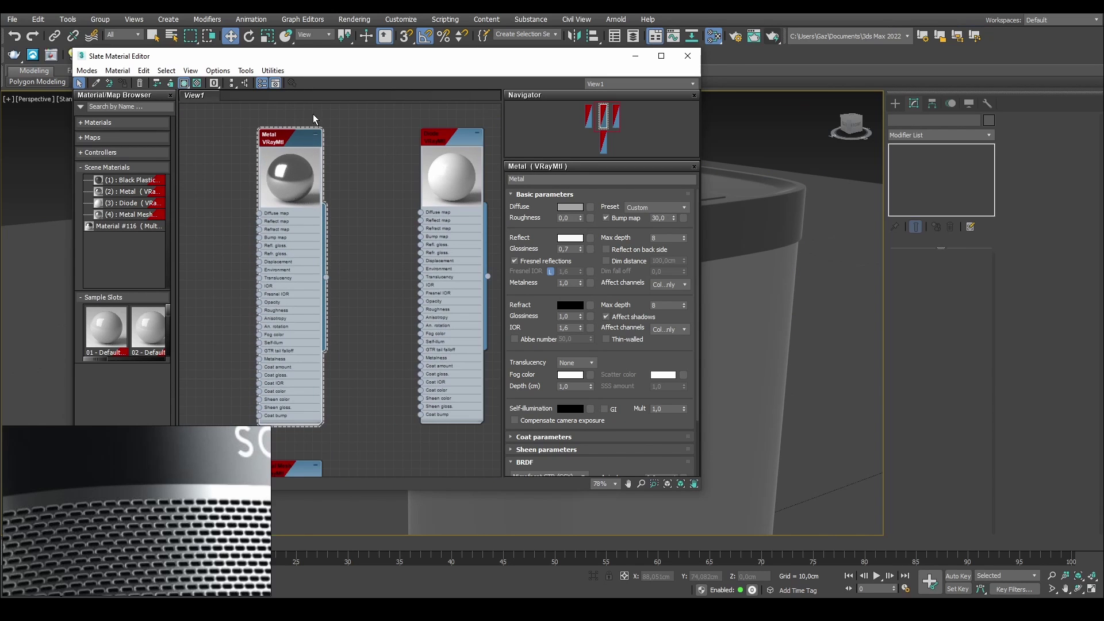
pyautogui.moveTo(311, 115); pyautogui.dragTo(440, 166)
pyautogui.moveTo(255, 113); pyautogui.dragTo(469, 174)
# Close the Slate Material Editor and examine the speaker's top cap and diode
pyautogui.moveTo(437, 58); pyautogui.dragTo(276, 85)
pyautogui.moveTo(667, 250); pyautogui.dragTo(676, 327, button='middle')
pyautogui.click(526, 84)
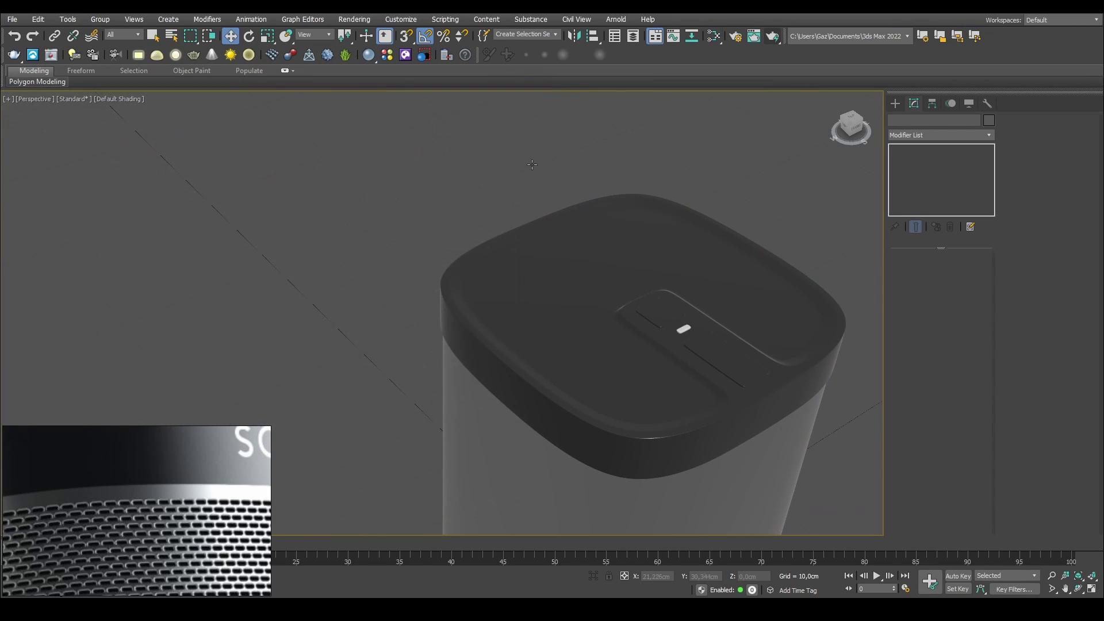
pyautogui.moveTo(520, 184); pyautogui.dragTo(512, 167, button='middle')
# Reopen the Slate Material Editor and review the four material nodes with the speaker selected
pyautogui.press('m')
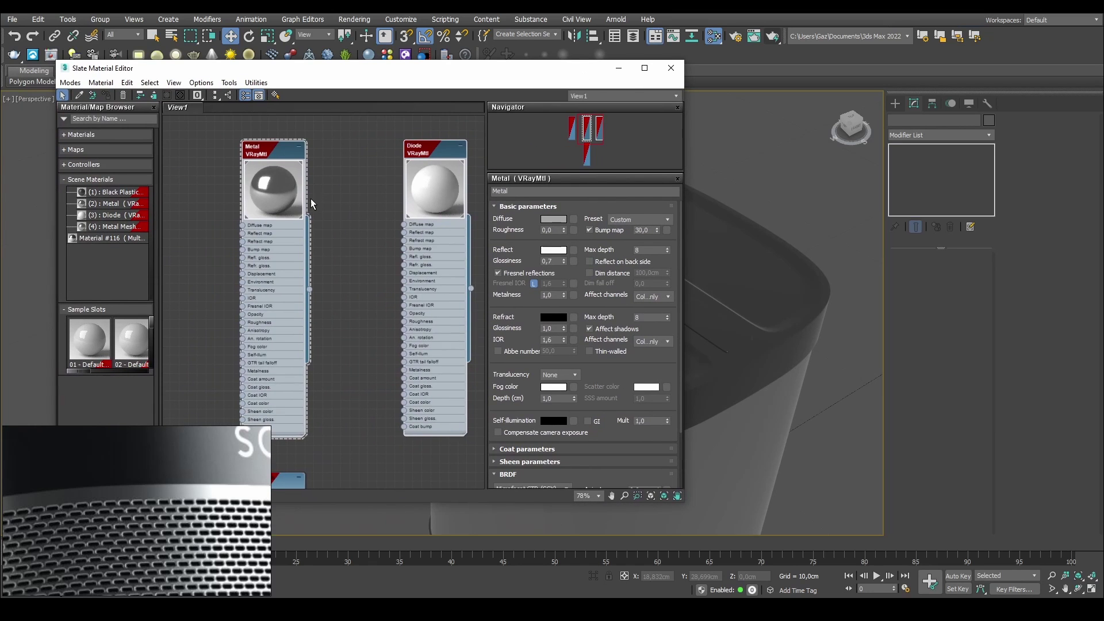
pyautogui.scroll(-3, 371, 169)
pyautogui.moveTo(266, 206); pyautogui.dragTo(362, 193, button='middle')
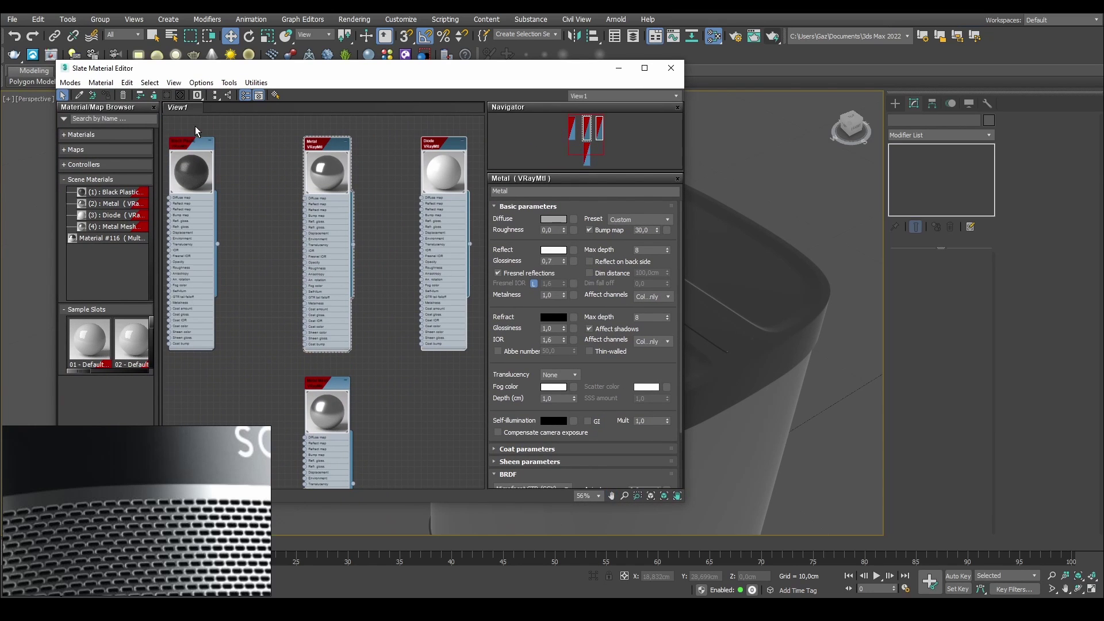
pyautogui.moveTo(347, 154); pyautogui.dragTo(378, 164, button='middle')
pyautogui.moveTo(344, 287); pyautogui.dragTo(352, 218, button='middle')
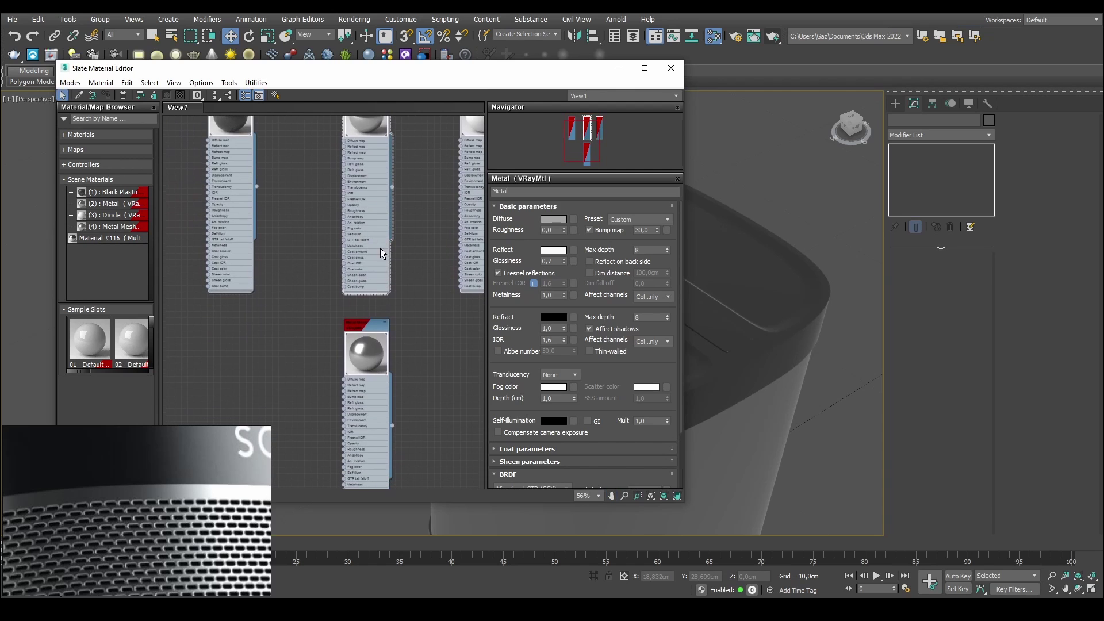
pyautogui.click(722, 230)
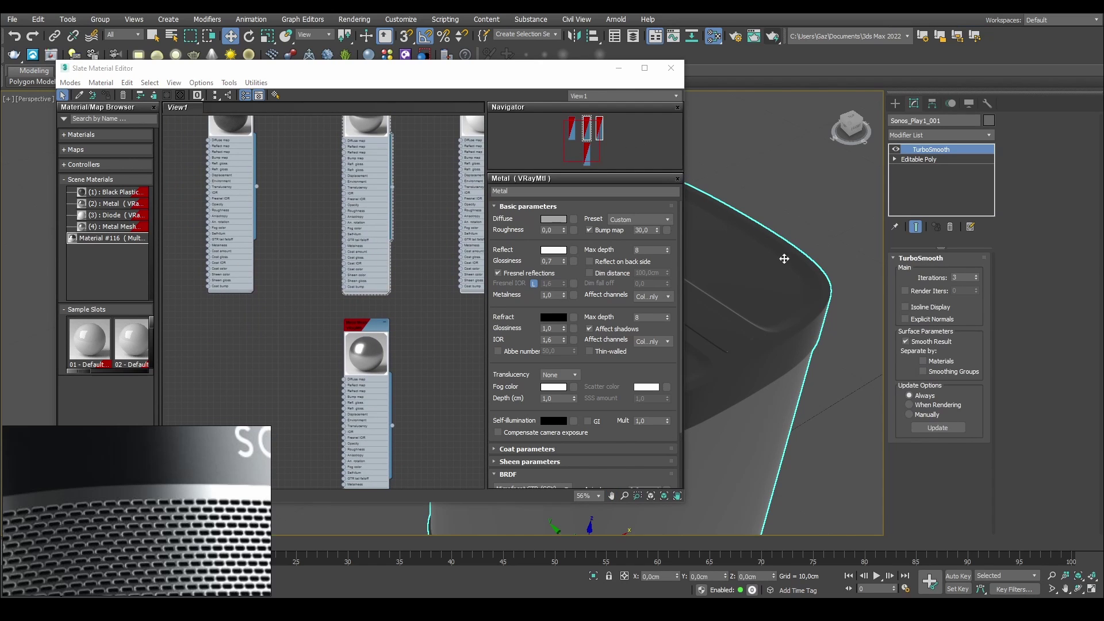
pyautogui.moveTo(338, 191); pyautogui.dragTo(361, 314, button='middle')
pyautogui.scroll(4, 218, 223)
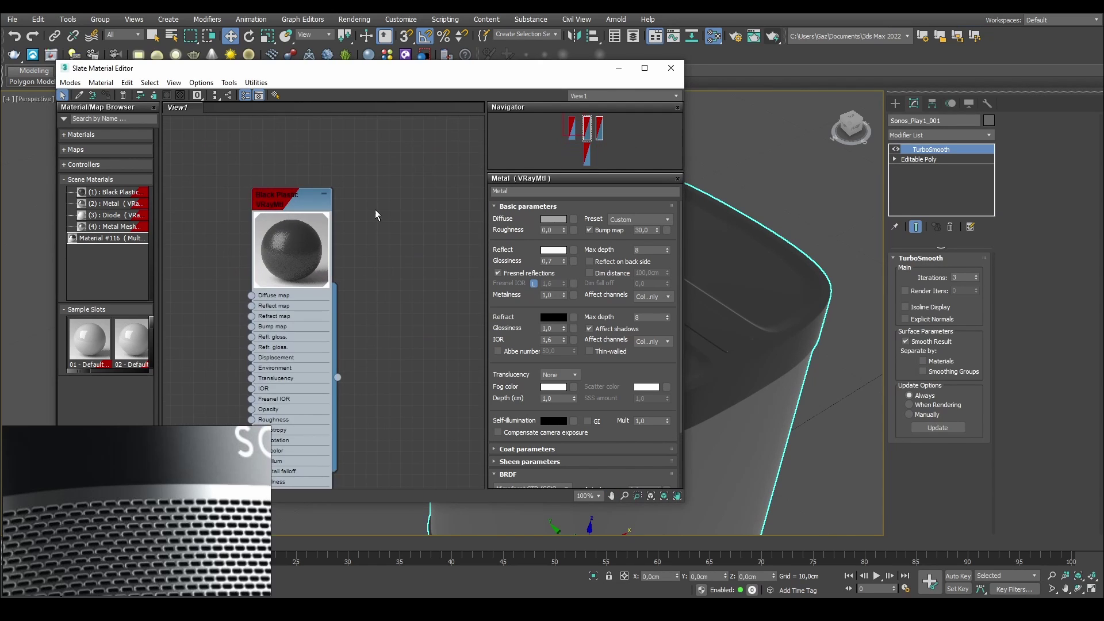
pyautogui.moveTo(438, 212); pyautogui.dragTo(347, 211, button='middle')
pyautogui.moveTo(226, 392); pyautogui.dragTo(351, 238, button='middle')
pyautogui.scroll(-3, 353, 237)
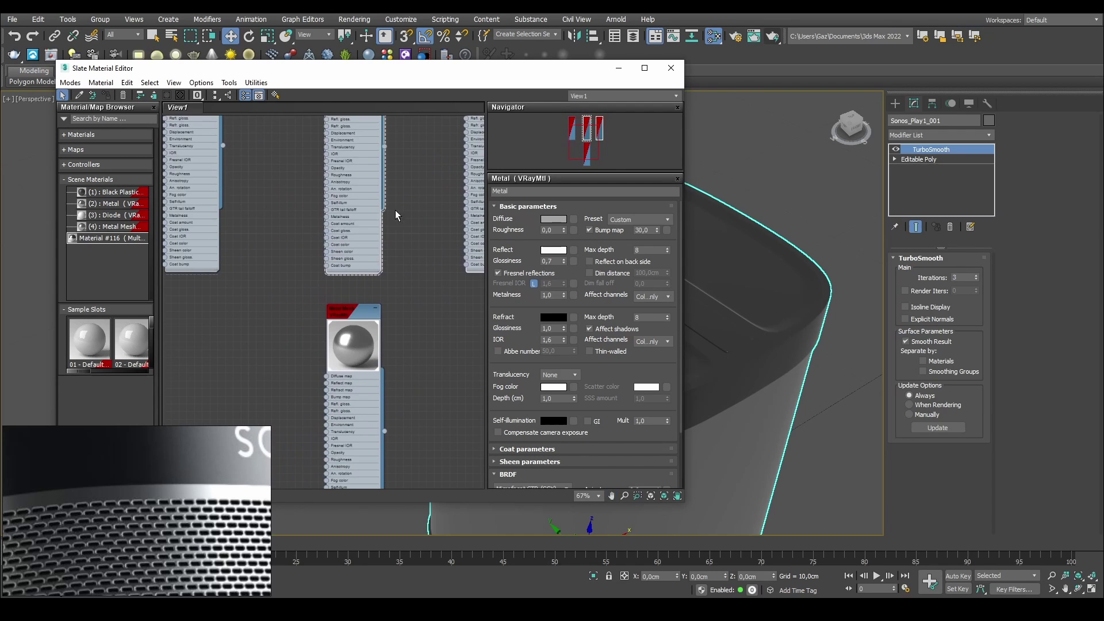
pyautogui.moveTo(285, 166); pyautogui.dragTo(330, 282, button='middle')
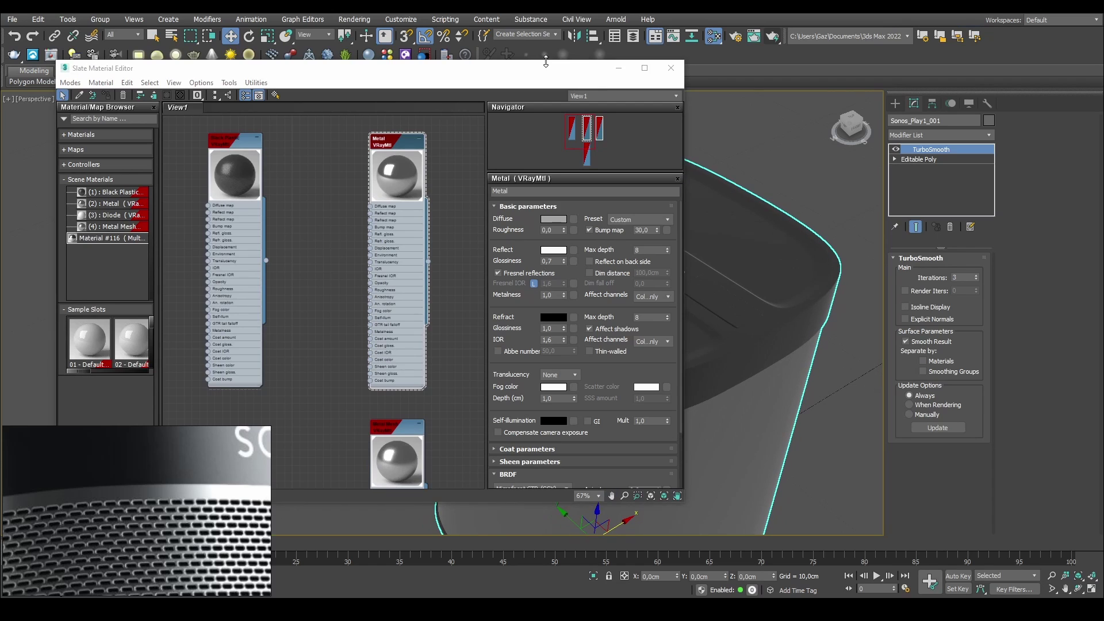
# Examine the speaker's cap, diode and side wall alongside the Black Plastic, Metal, Diode and Metal Mesh nodes
pyautogui.moveTo(570, 68); pyautogui.dragTo(453, 48)
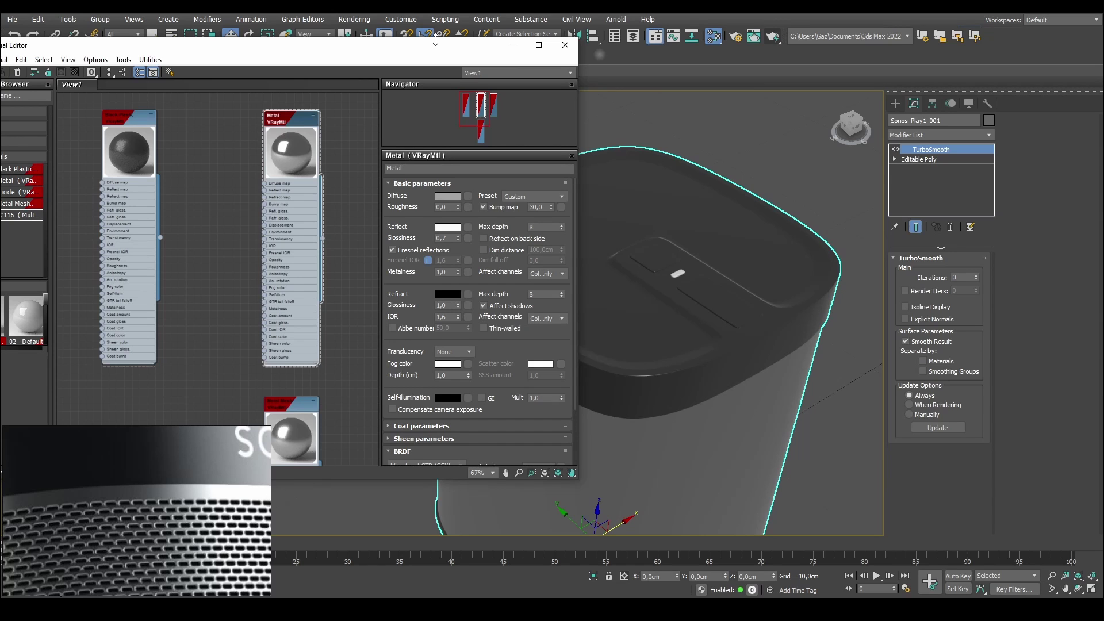
pyautogui.keyDown('alt'); pyautogui.moveTo(778, 285); pyautogui.dragTo(689, 233, button='middle'); pyautogui.keyUp('alt')
pyautogui.moveTo(490, 51); pyautogui.dragTo(412, 40)
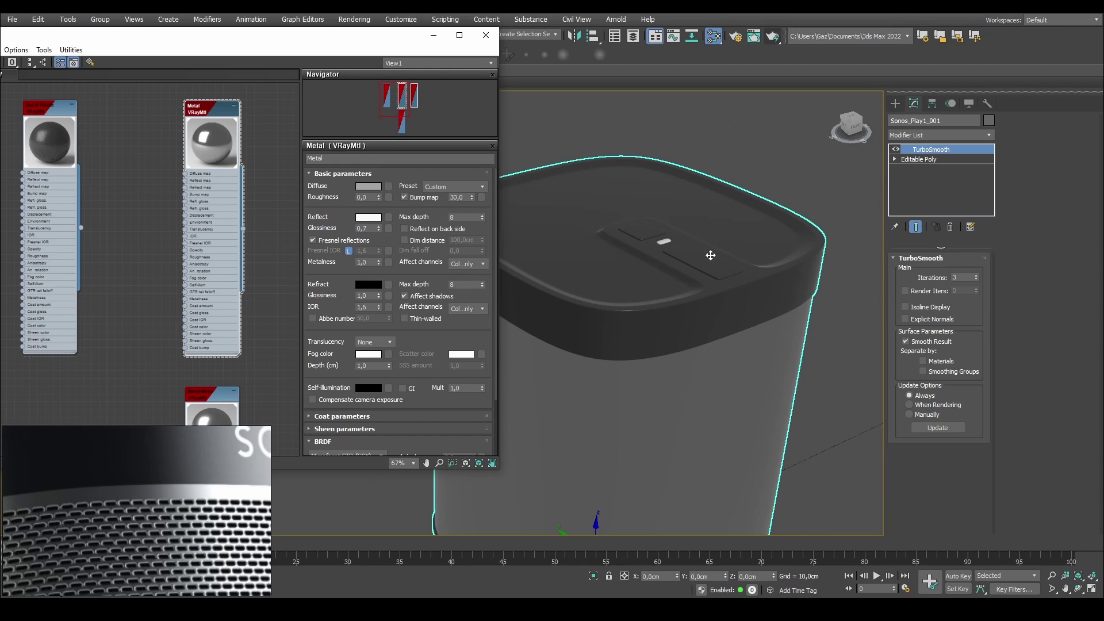
pyautogui.moveTo(258, 199); pyautogui.dragTo(180, 190, button='middle')
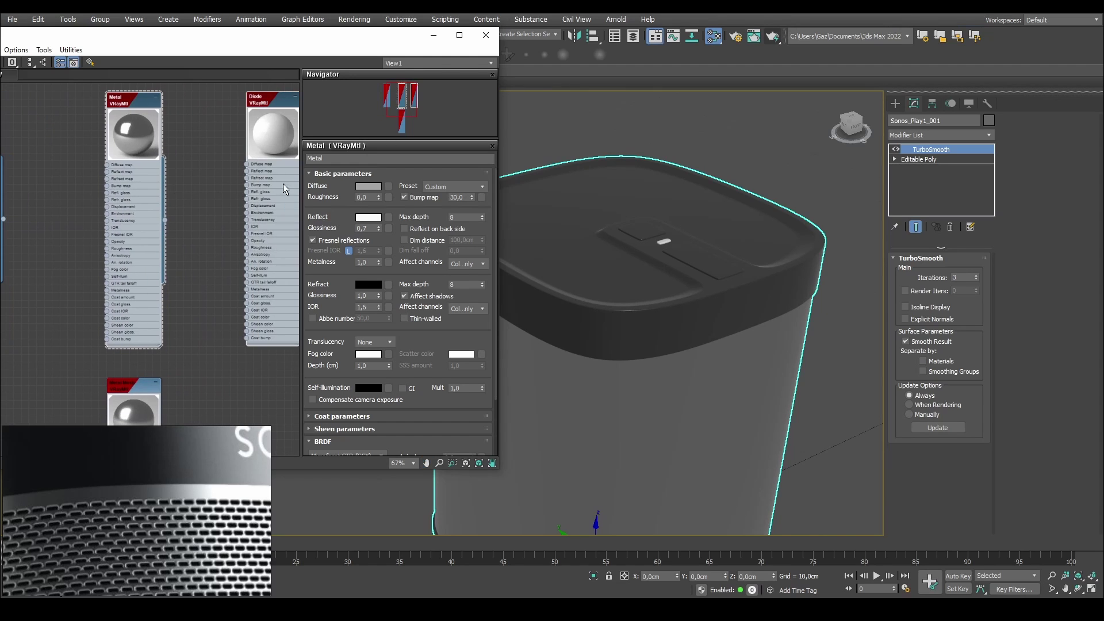
pyautogui.moveTo(224, 227); pyautogui.dragTo(222, 138, button='middle')
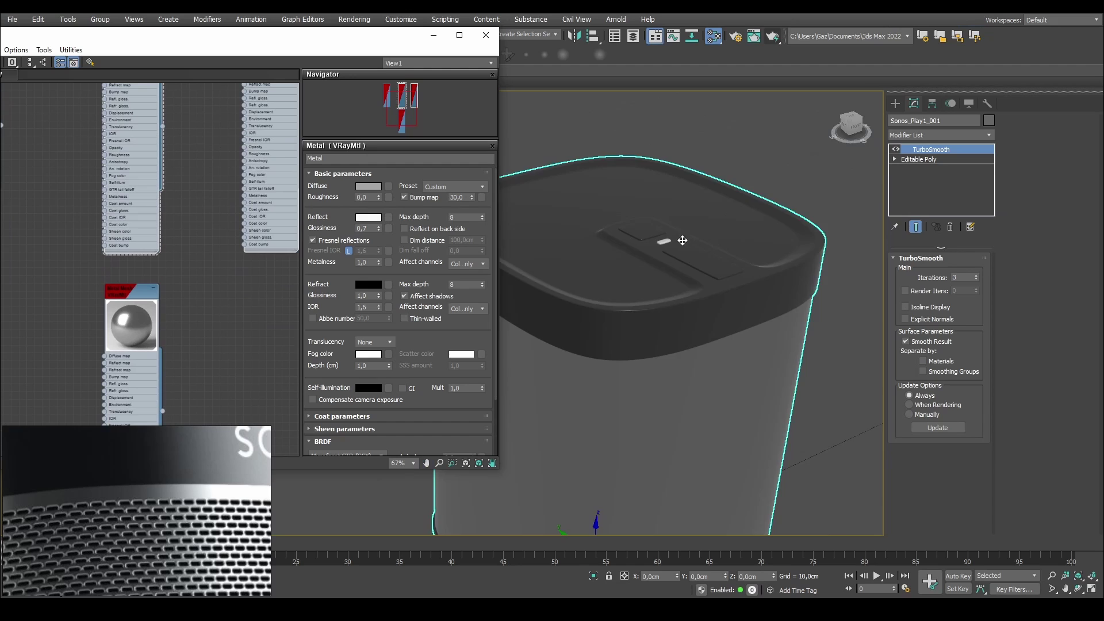
pyautogui.scroll(3, 682, 241)
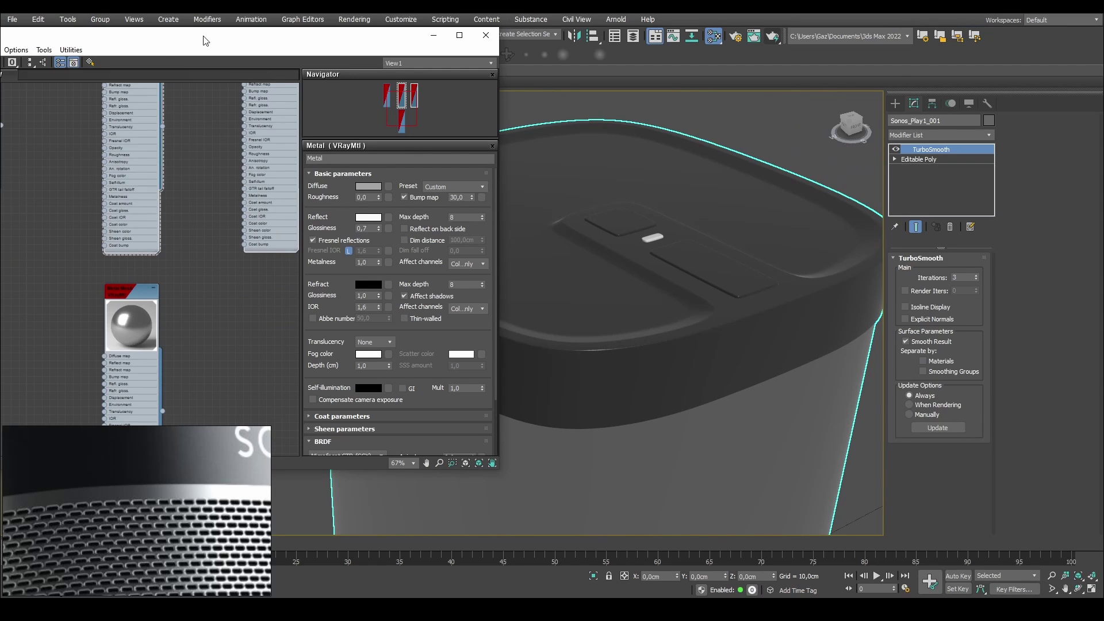
pyautogui.moveTo(214, 42); pyautogui.dragTo(313, 44)
pyautogui.scroll(-3, 719, 241)
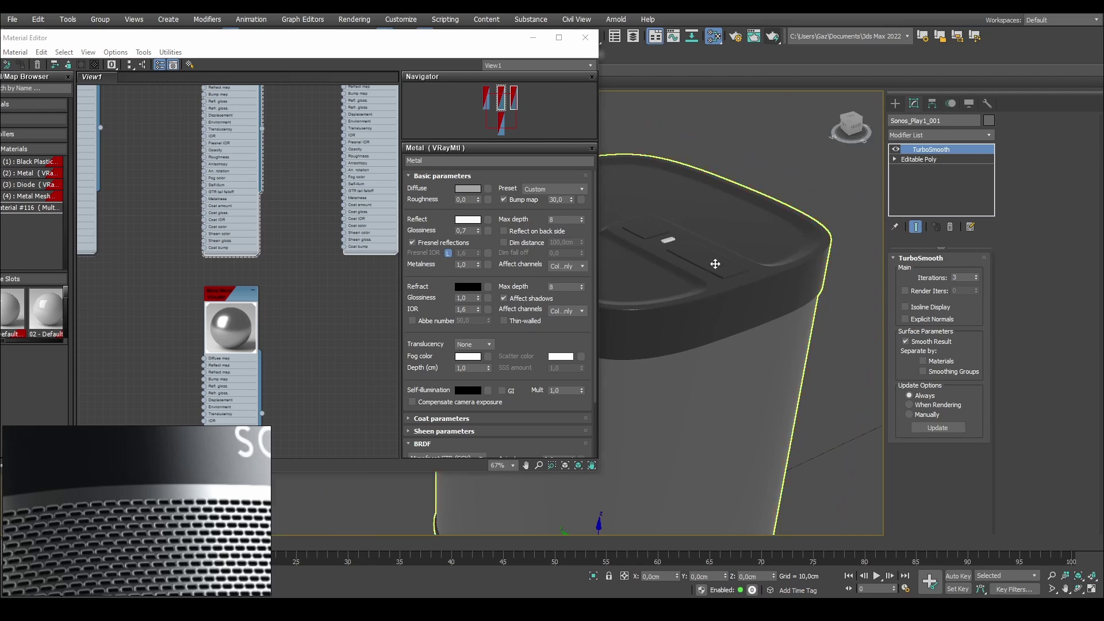
pyautogui.scroll(1, 720, 251)
pyautogui.scroll(-3, 304, 248)
pyautogui.scroll(-2, 281, 218)
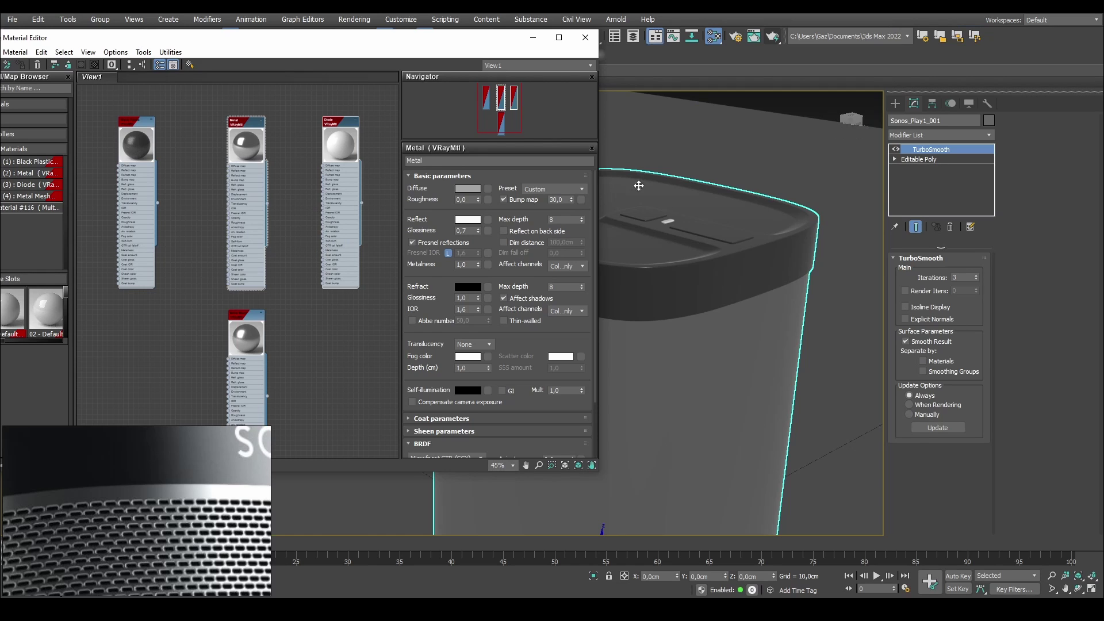
pyautogui.scroll(3, 692, 226)
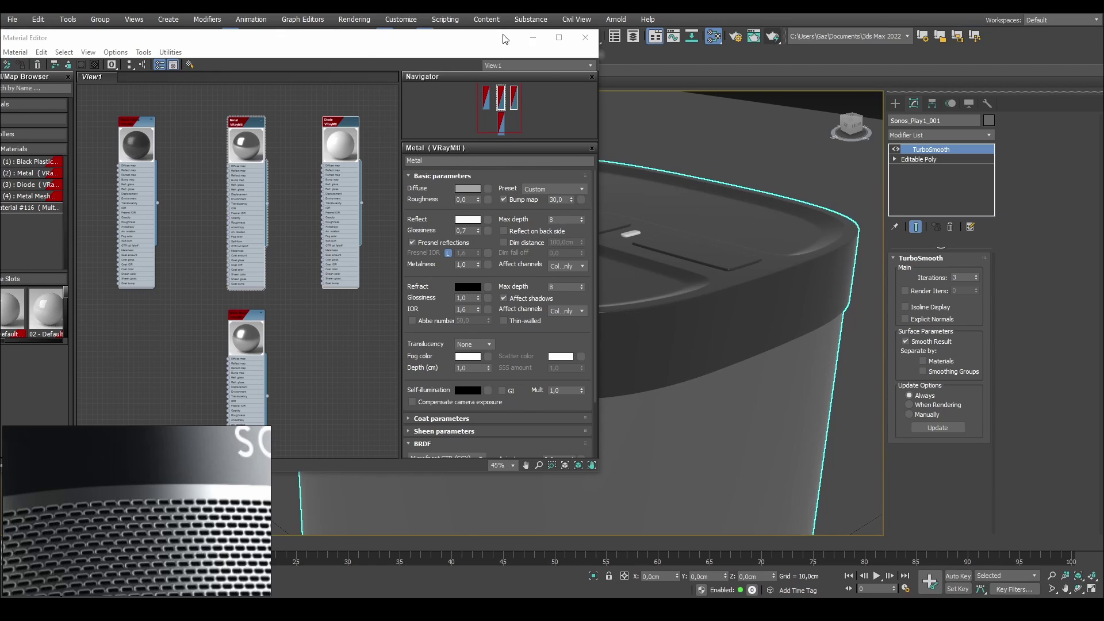
pyautogui.moveTo(355, 42); pyautogui.dragTo(157, 53)
pyautogui.moveTo(729, 230); pyautogui.dragTo(647, 237, button='middle')
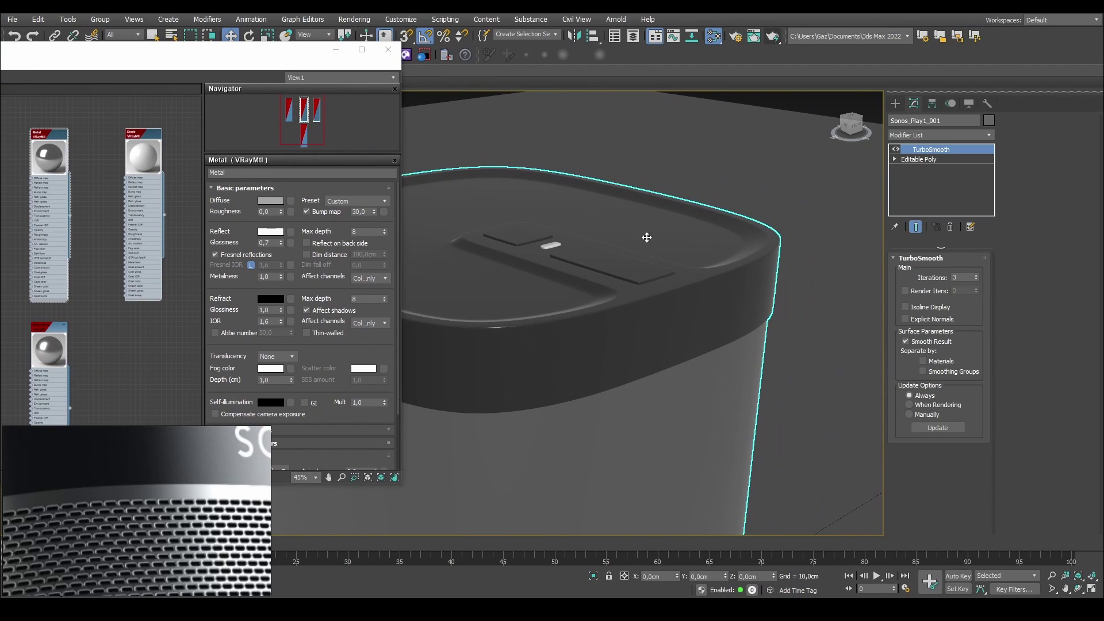